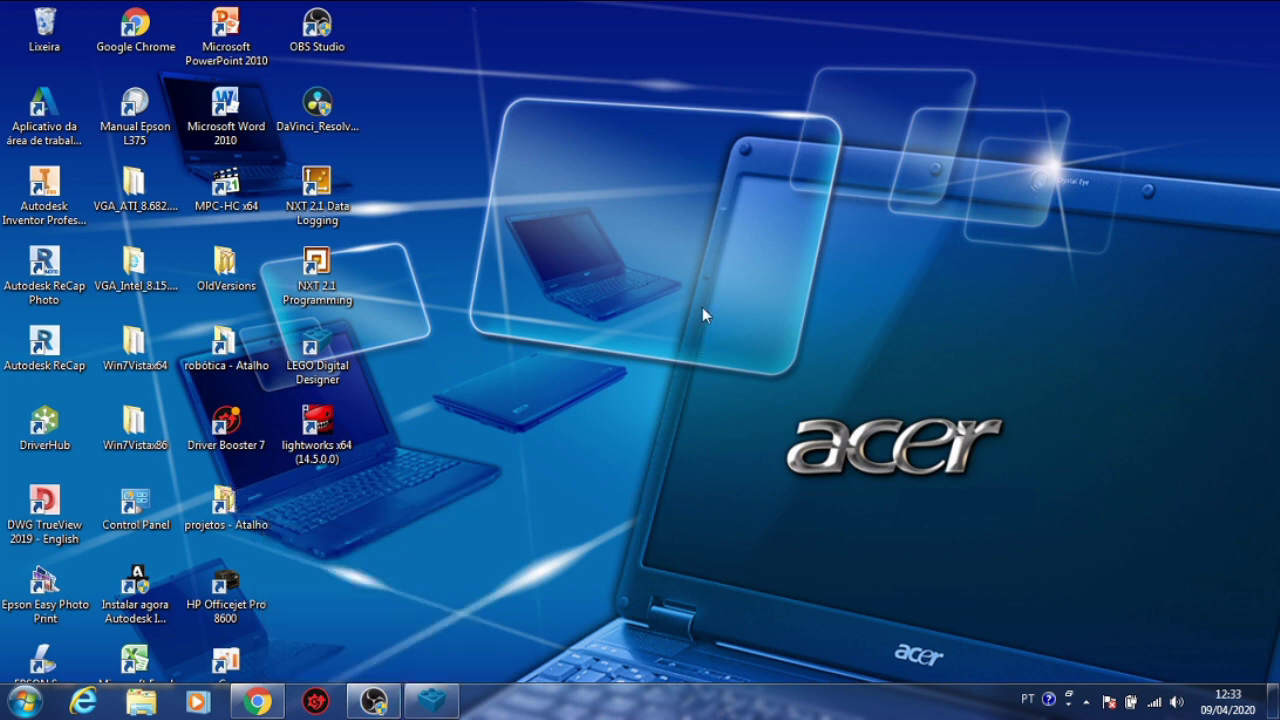
Step: Switch to Google Chrome and open the "LDD - Lego" result of the "lego digital designer" search
{"action": "mouse_move", "coordinate": [257, 706]}
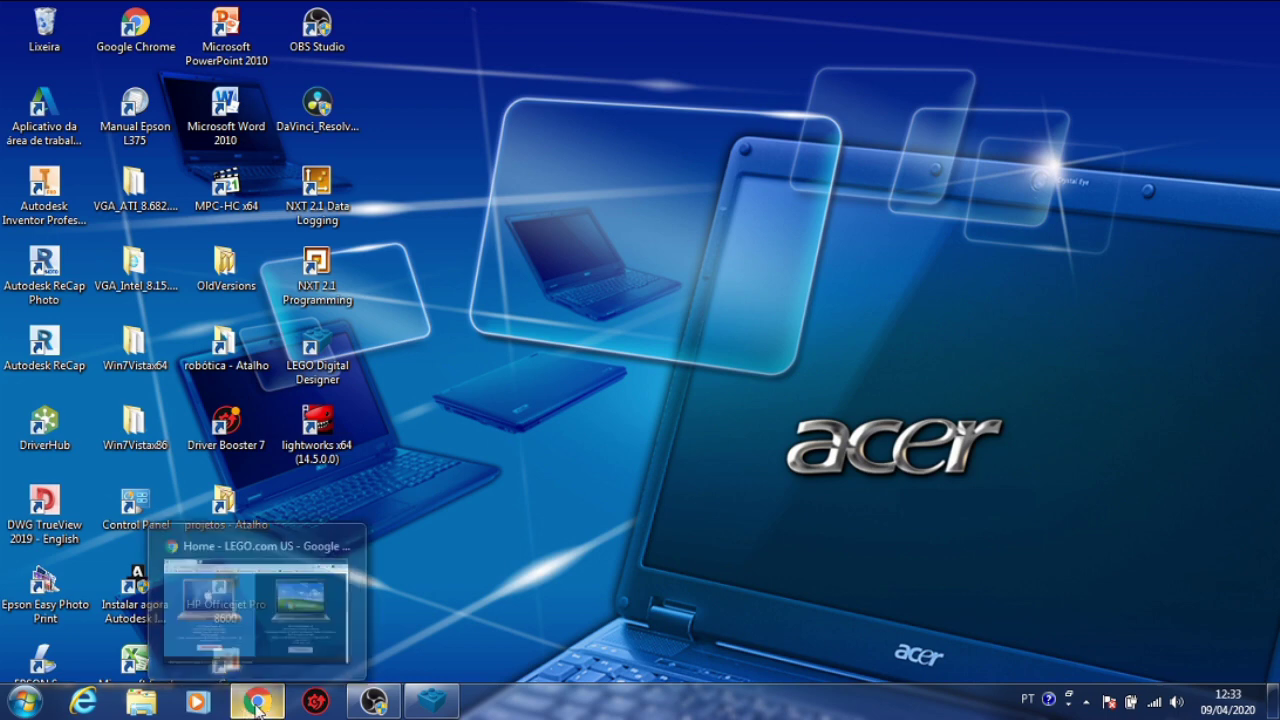
{"action": "left_click", "coordinate": [257, 706]}
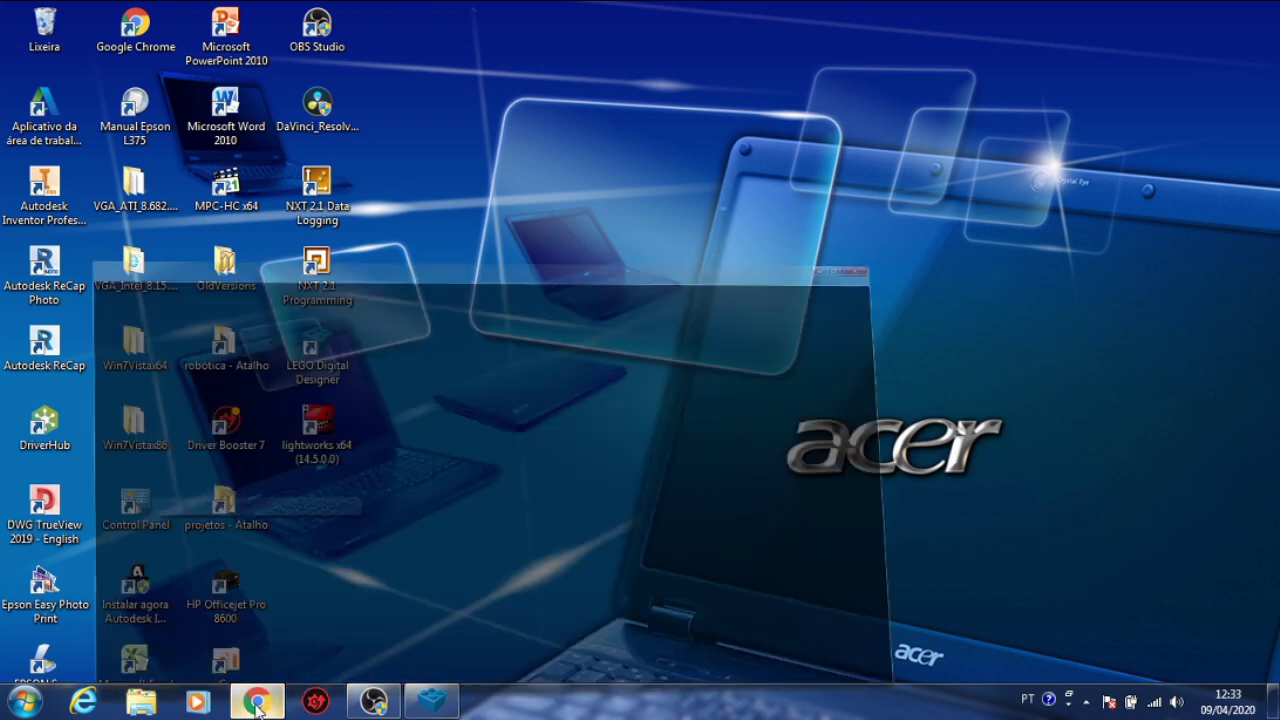
{"action": "key", "text": "alt+Left"}
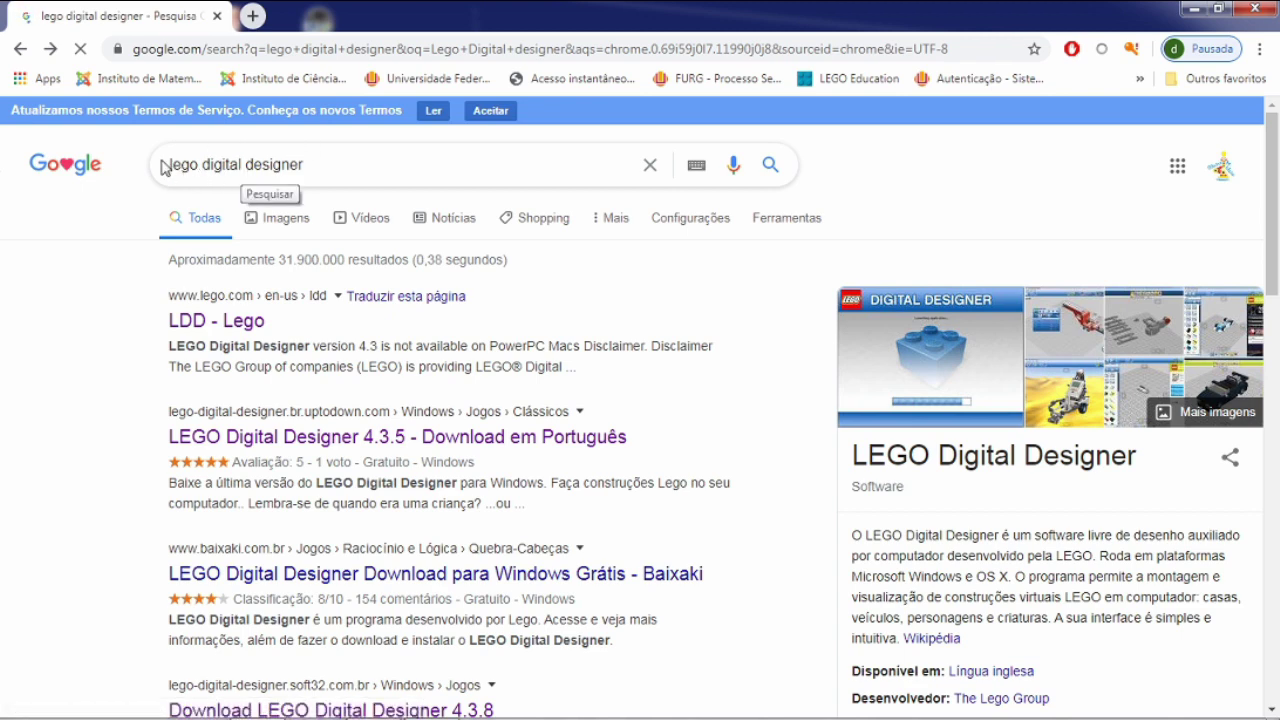
{"action": "left_click", "coordinate": [190, 322]}
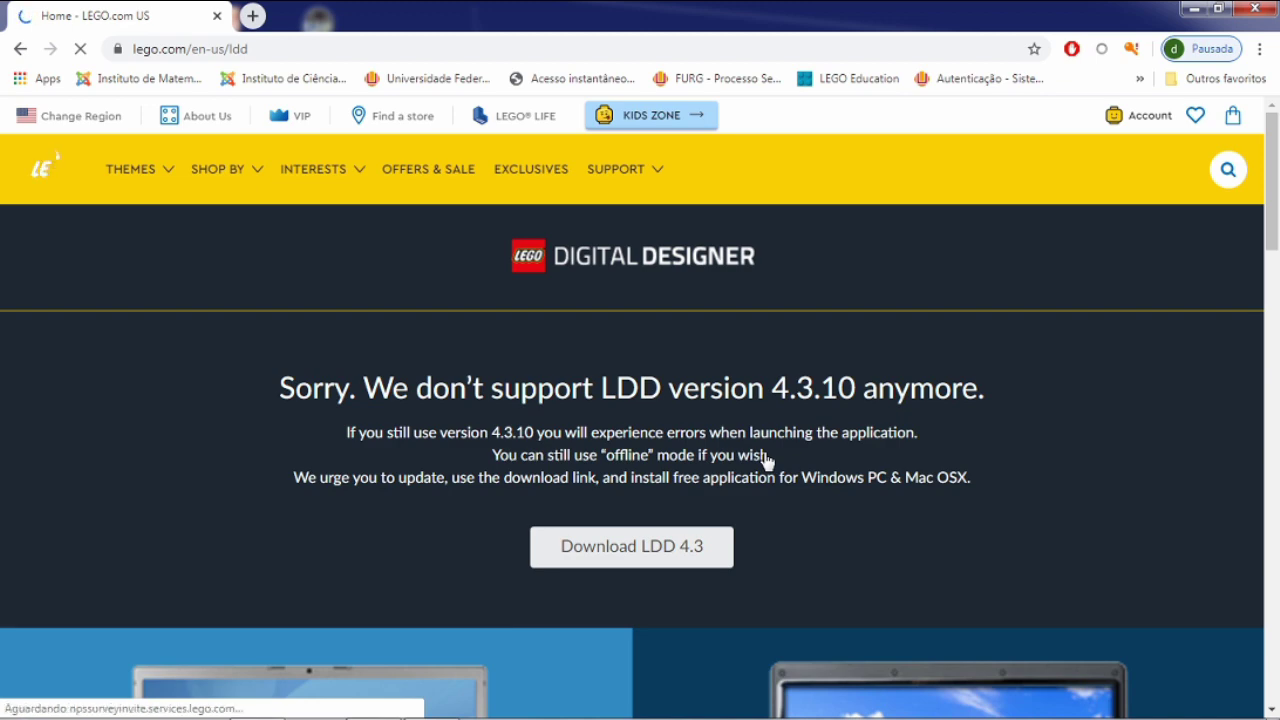
Step: Download the Windows installer of LEGO Digital Designer 4.3 and show the browser's download list
{"action": "scroll", "coordinate": [773, 450], "scroll_direction": "down", "scroll_amount": 3}
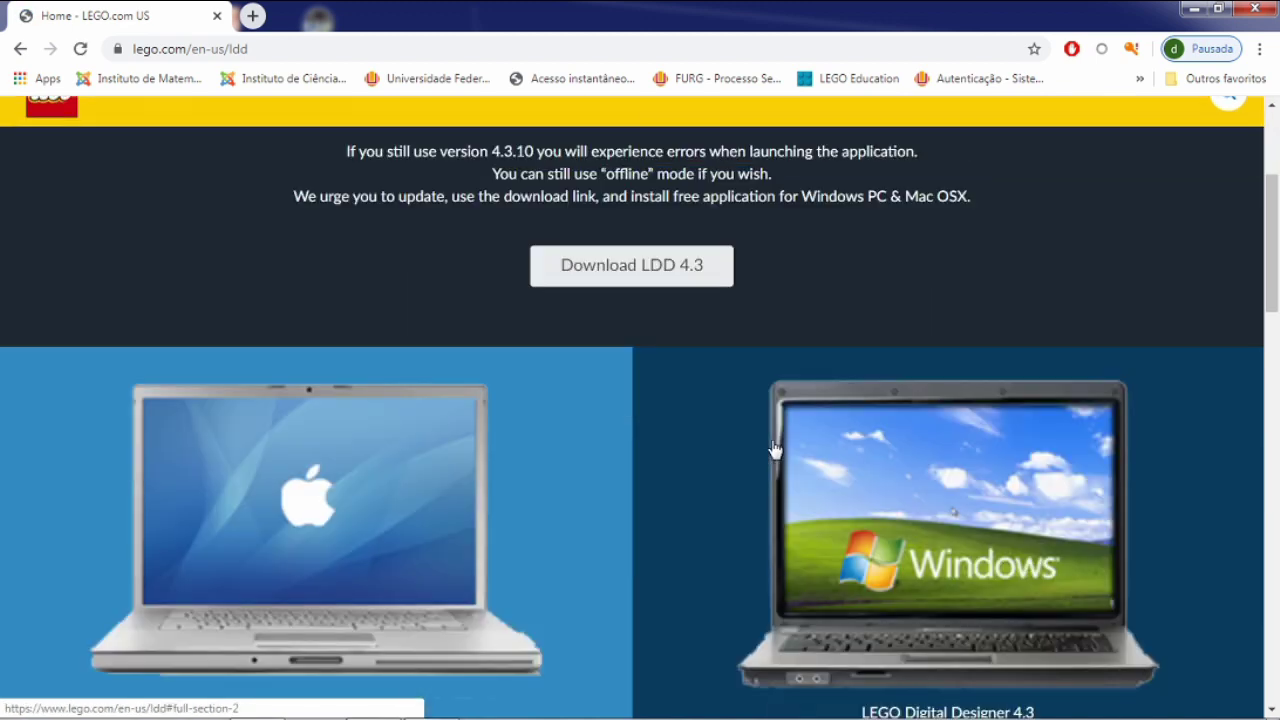
{"action": "scroll", "coordinate": [773, 450], "scroll_direction": "down", "scroll_amount": 2}
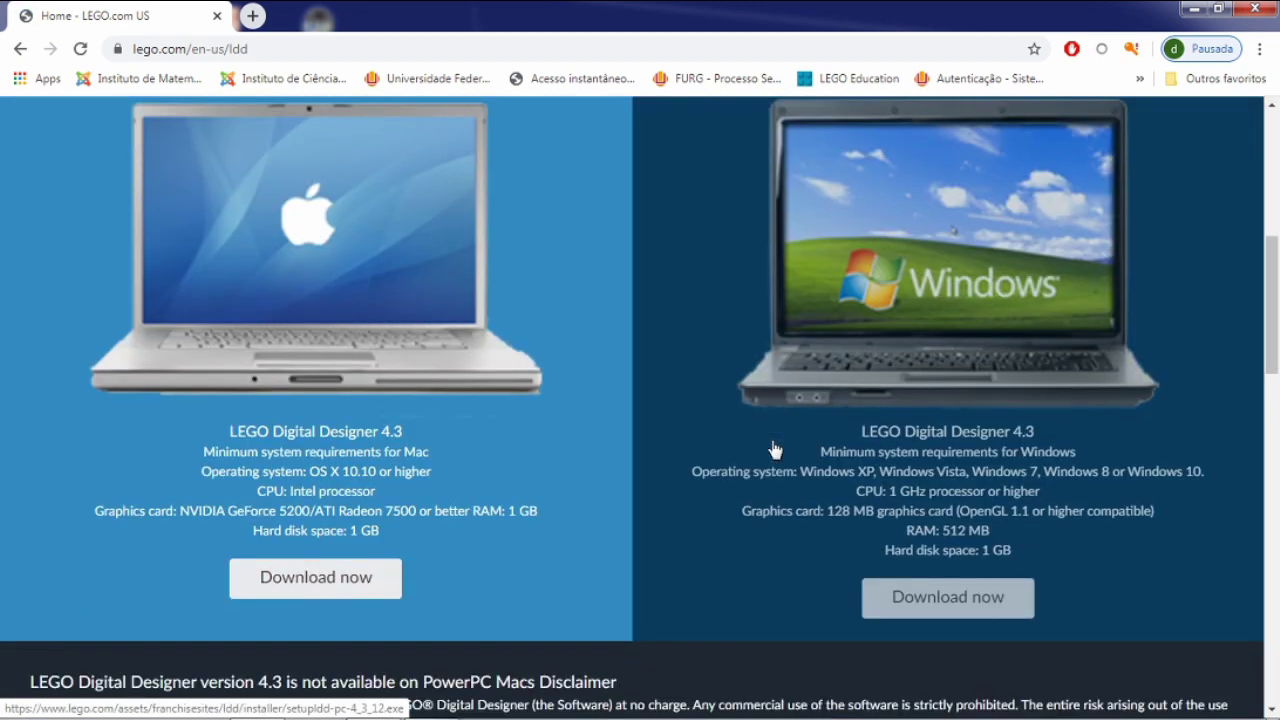
{"action": "left_click", "coordinate": [947, 600]}
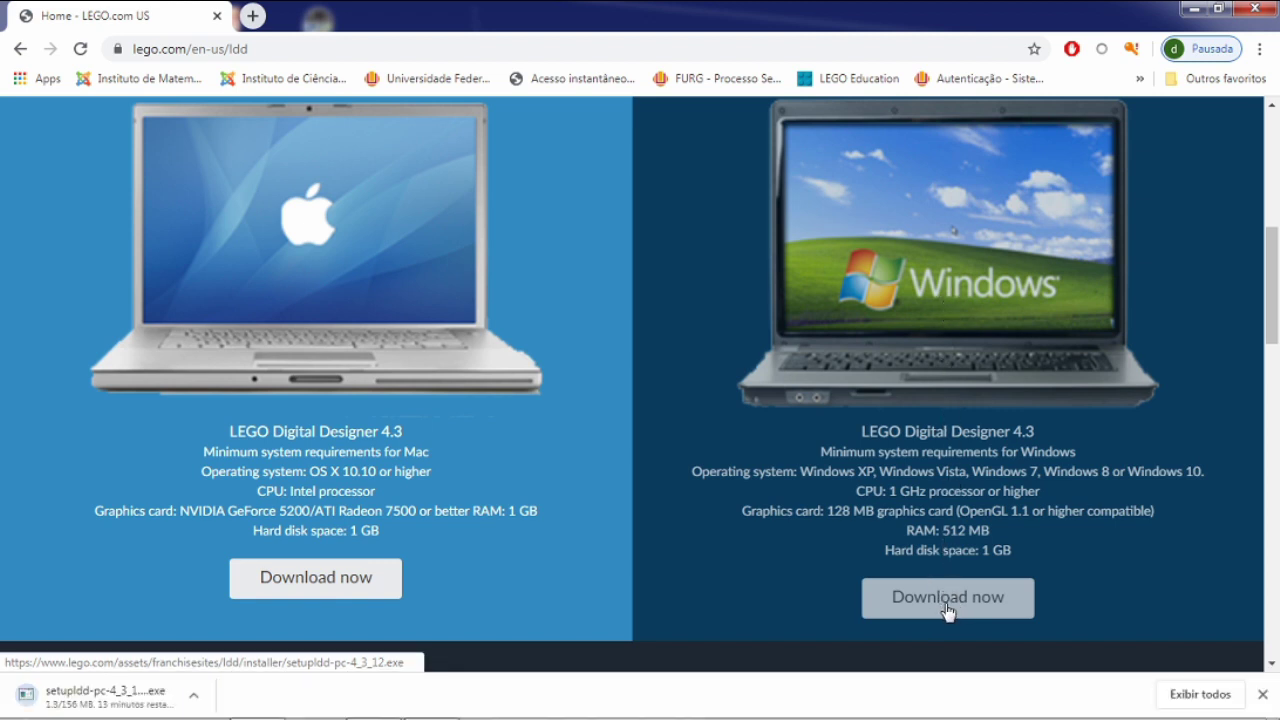
{"action": "key", "text": "ctrl+j"}
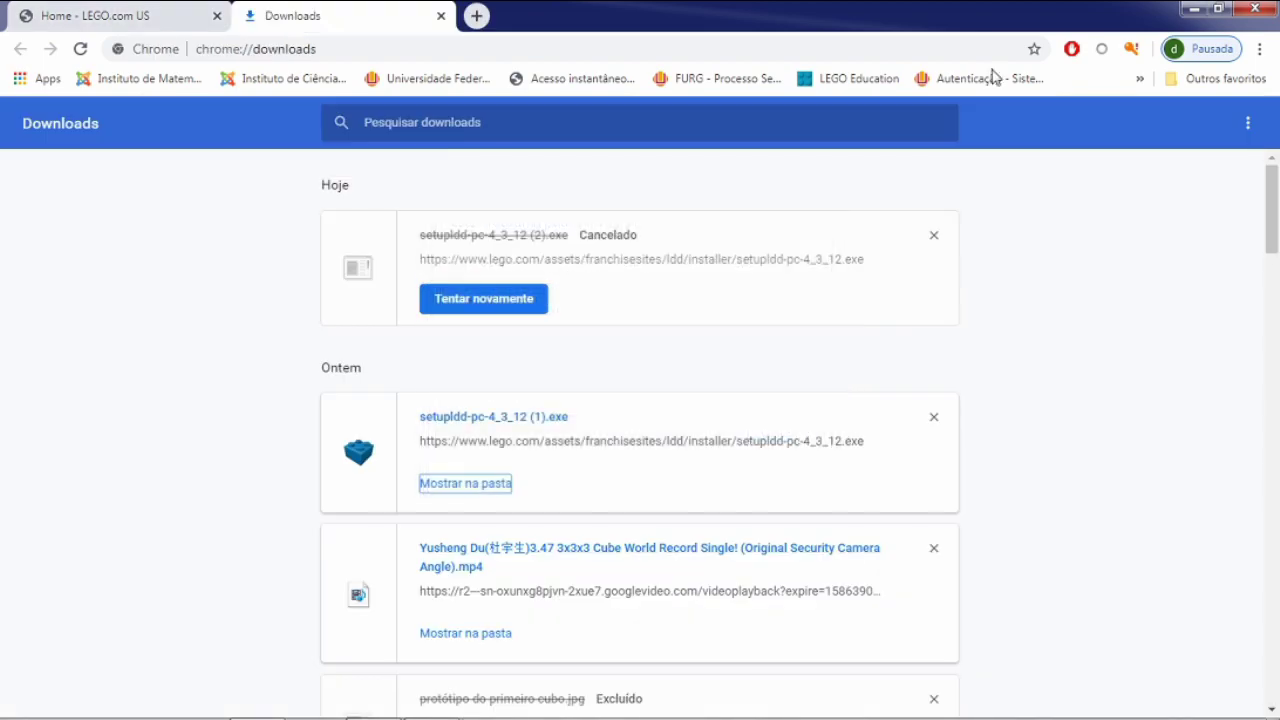
Step: Minimise the browser, launch LEGO Digital Designer from the desktop and start a free build in the Digital Designer theme
{"action": "left_click", "coordinate": [1193, 9]}
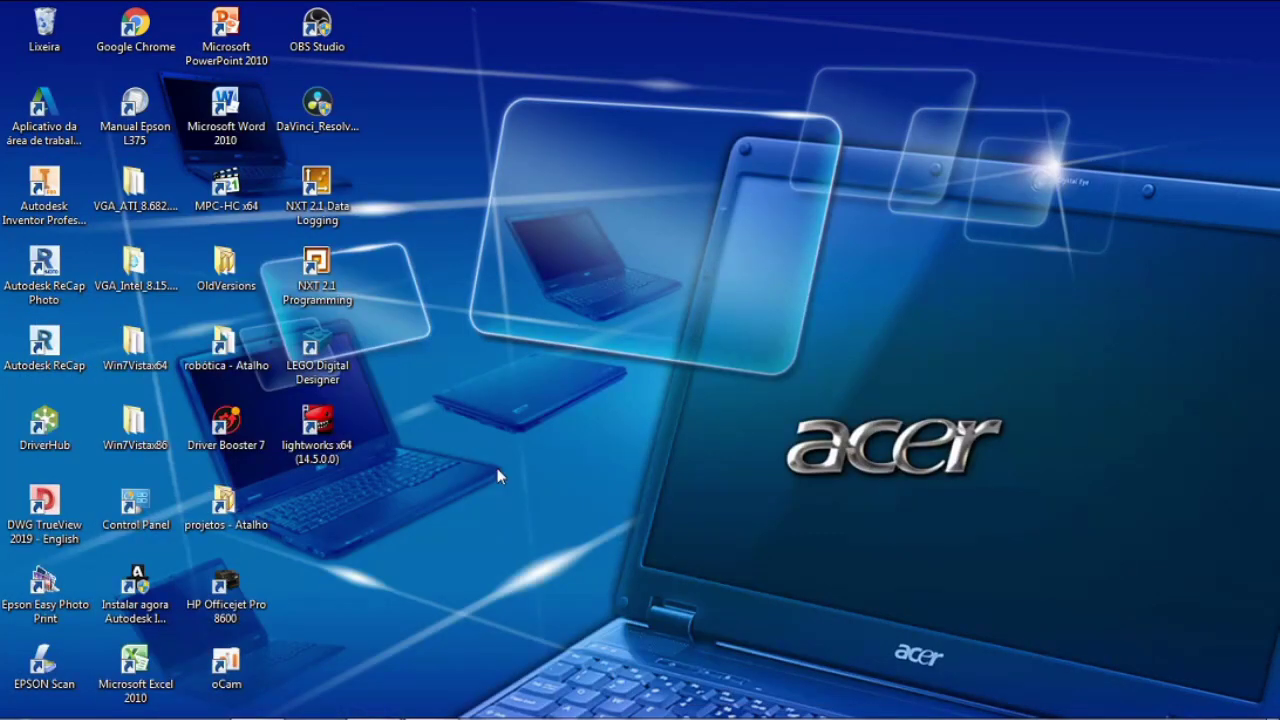
{"action": "double_click", "coordinate": [322, 342]}
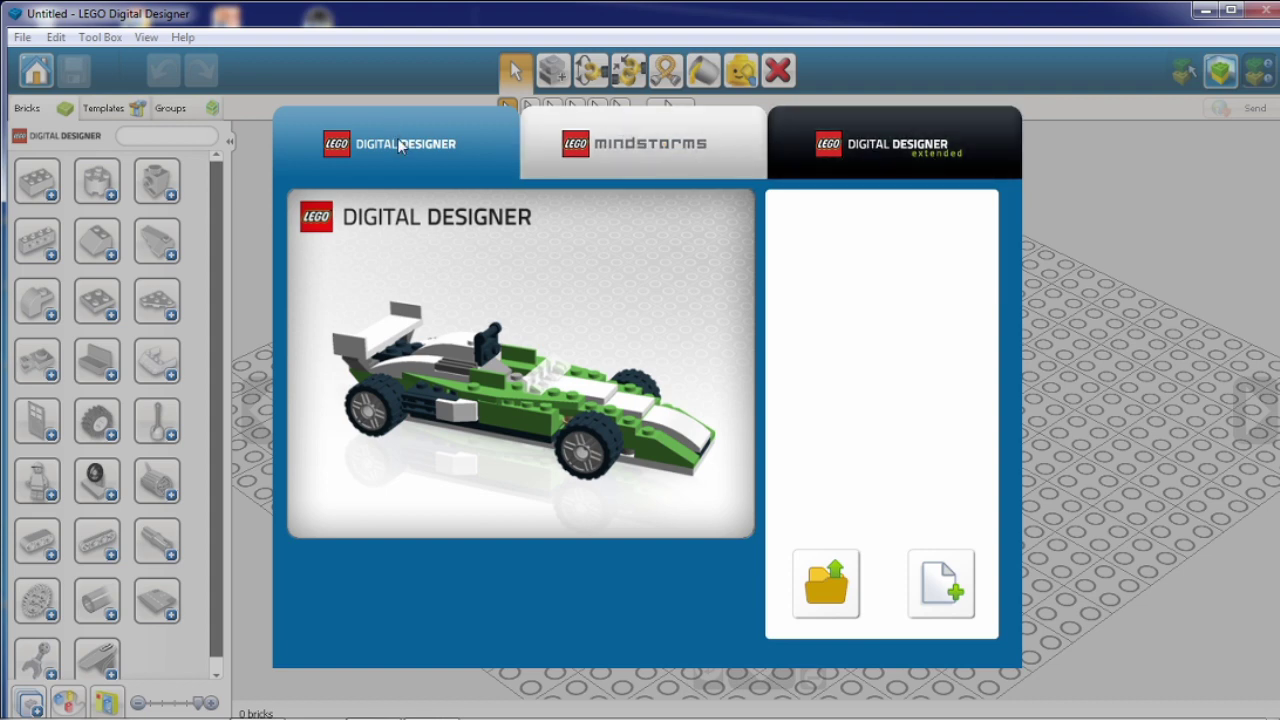
{"action": "left_click", "coordinate": [446, 152]}
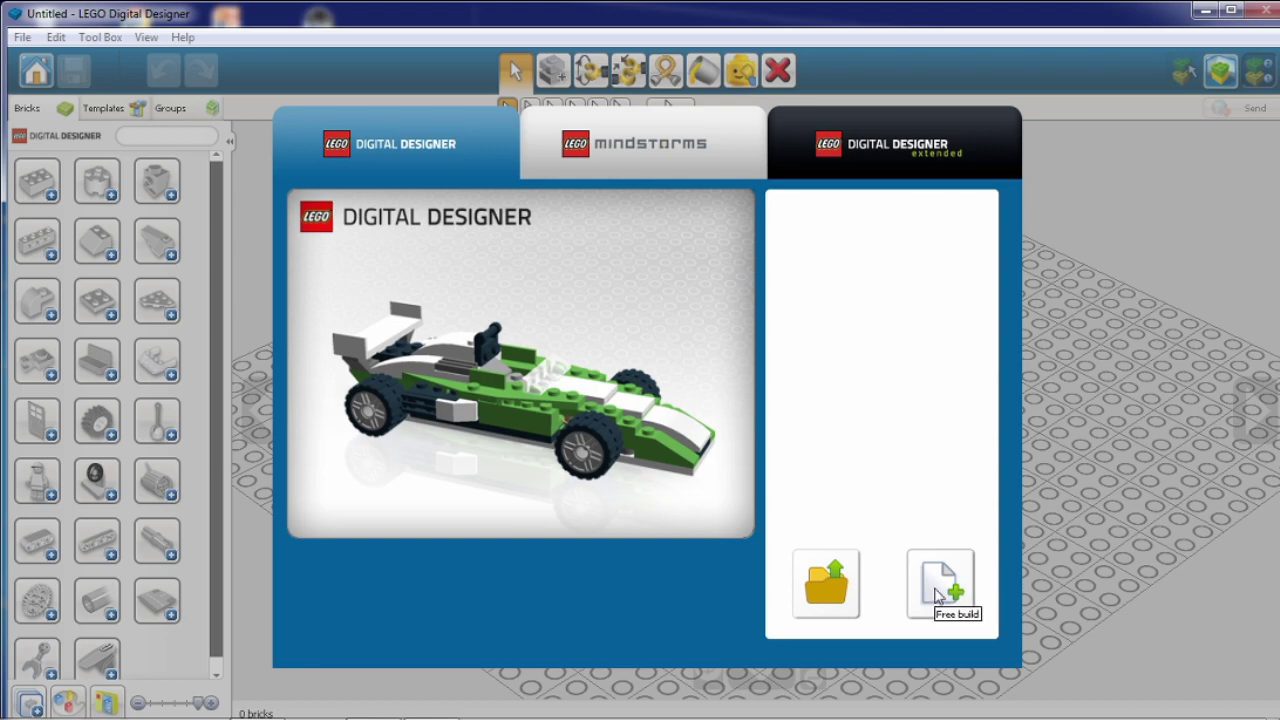
{"action": "left_click", "coordinate": [940, 590]}
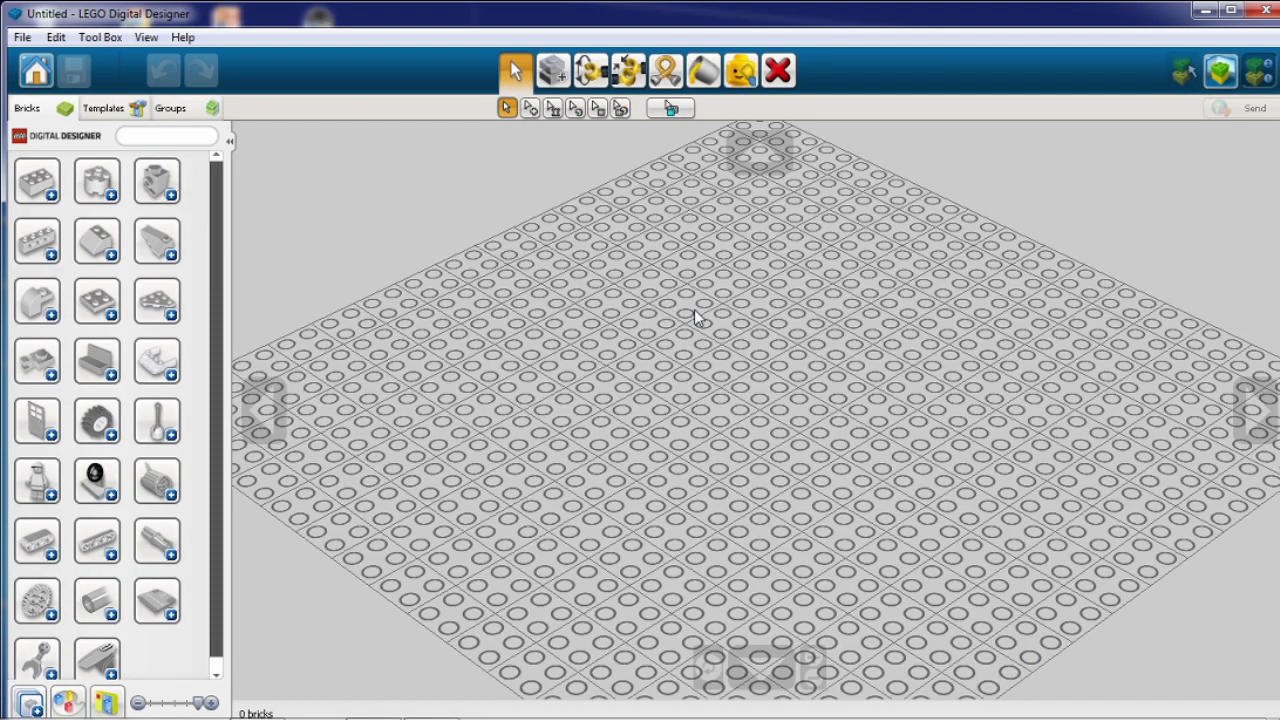
Step: Examine the bricks in the first two categories of the brick palette, collapsing each category again
{"action": "right_click_drag", "start_coordinate": [710, 503], "coordinate": [680, 493]}
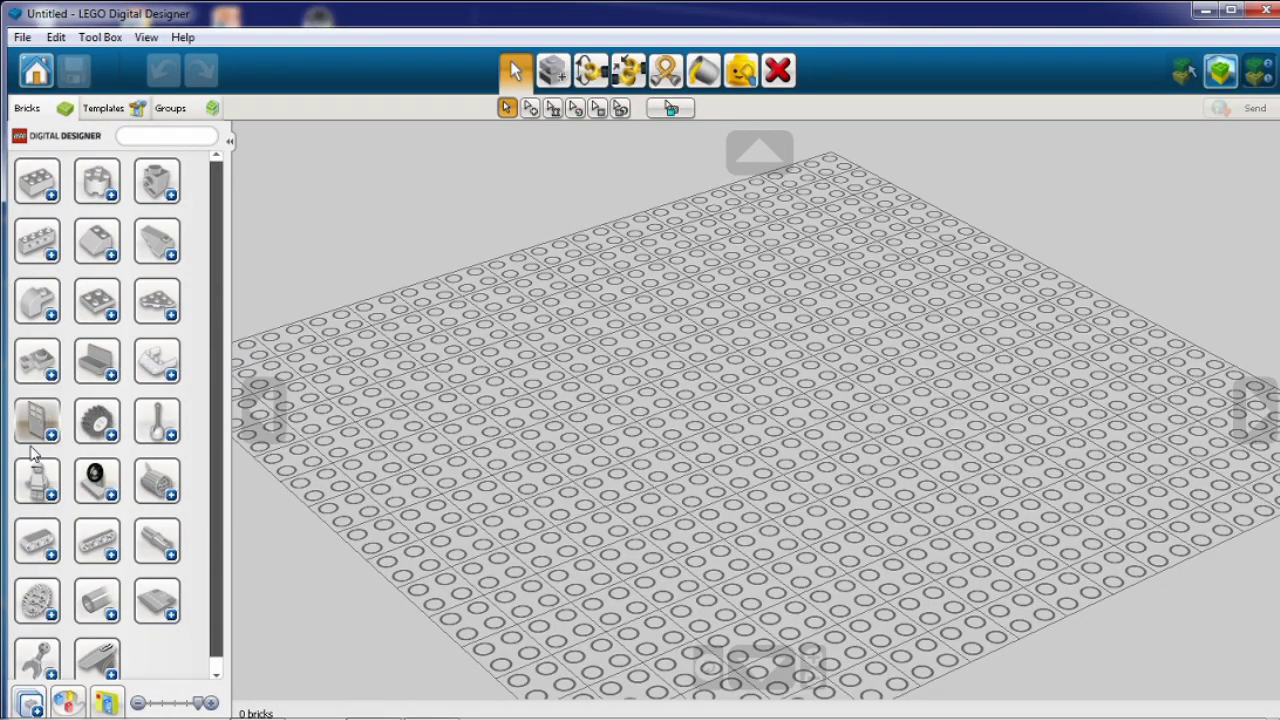
{"action": "left_click", "coordinate": [48, 190]}
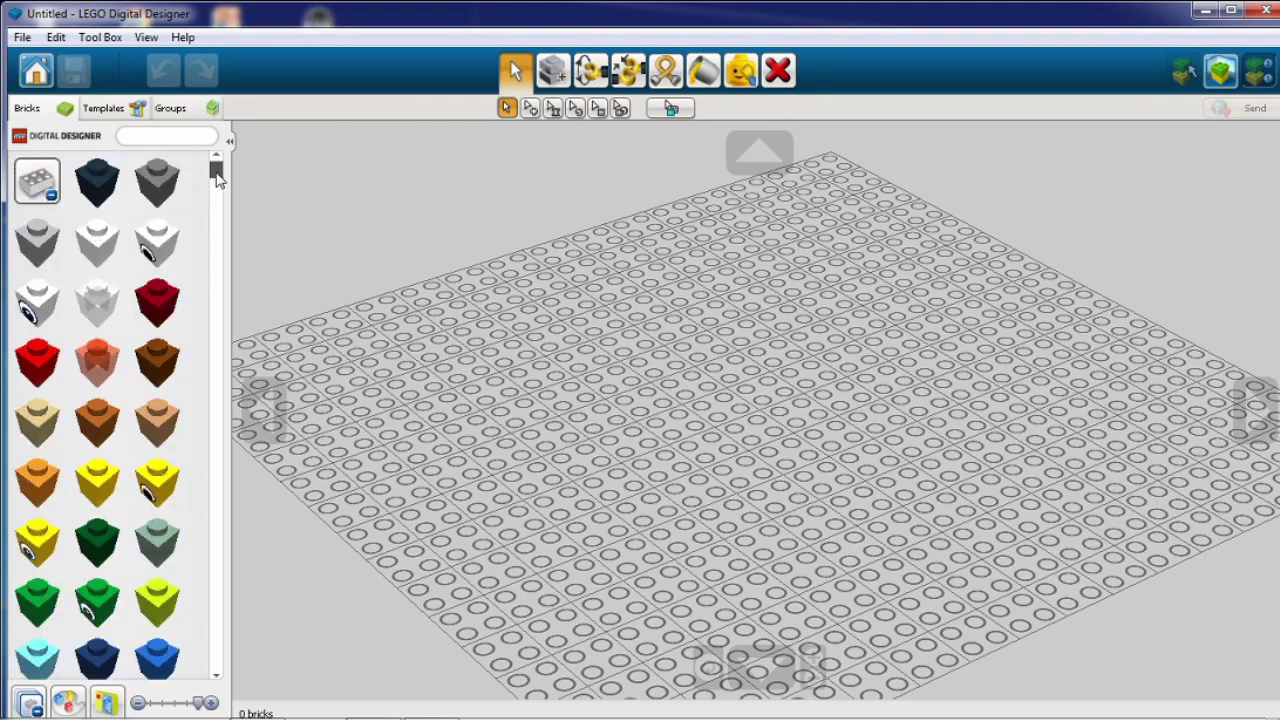
{"action": "mouse_move", "coordinate": [216, 176]}
{"action": "left_mouse_down"}
{"action": "mouse_move", "coordinate": [214, 552]}
{"action": "mouse_move", "coordinate": [200, 580]}
{"action": "mouse_move", "coordinate": [216, 545]}
{"action": "mouse_move", "coordinate": [222, 172]}
{"action": "left_mouse_up"}
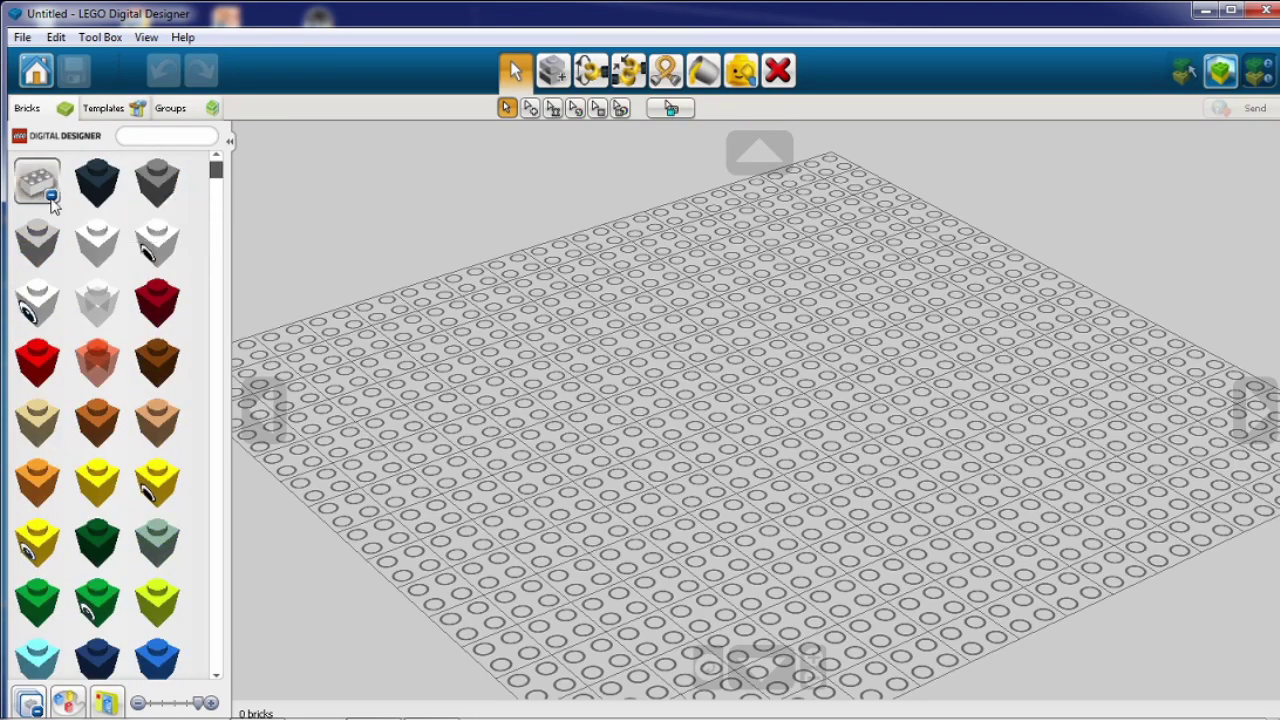
{"action": "left_click", "coordinate": [52, 198]}
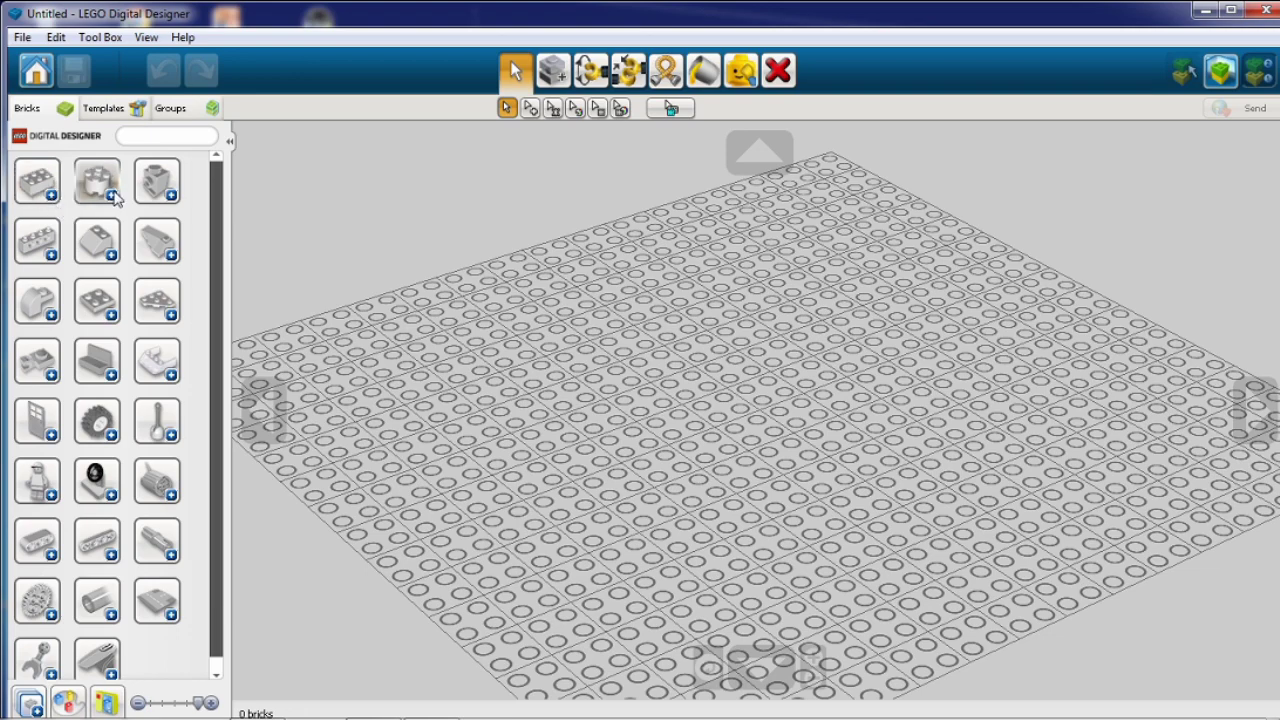
{"action": "left_click", "coordinate": [112, 196]}
{"action": "mouse_move", "coordinate": [216, 180]}
{"action": "left_mouse_down"}
{"action": "mouse_move", "coordinate": [214, 406]}
{"action": "mouse_move", "coordinate": [216, 172]}
{"action": "left_mouse_up"}
{"action": "left_click", "coordinate": [112, 196]}
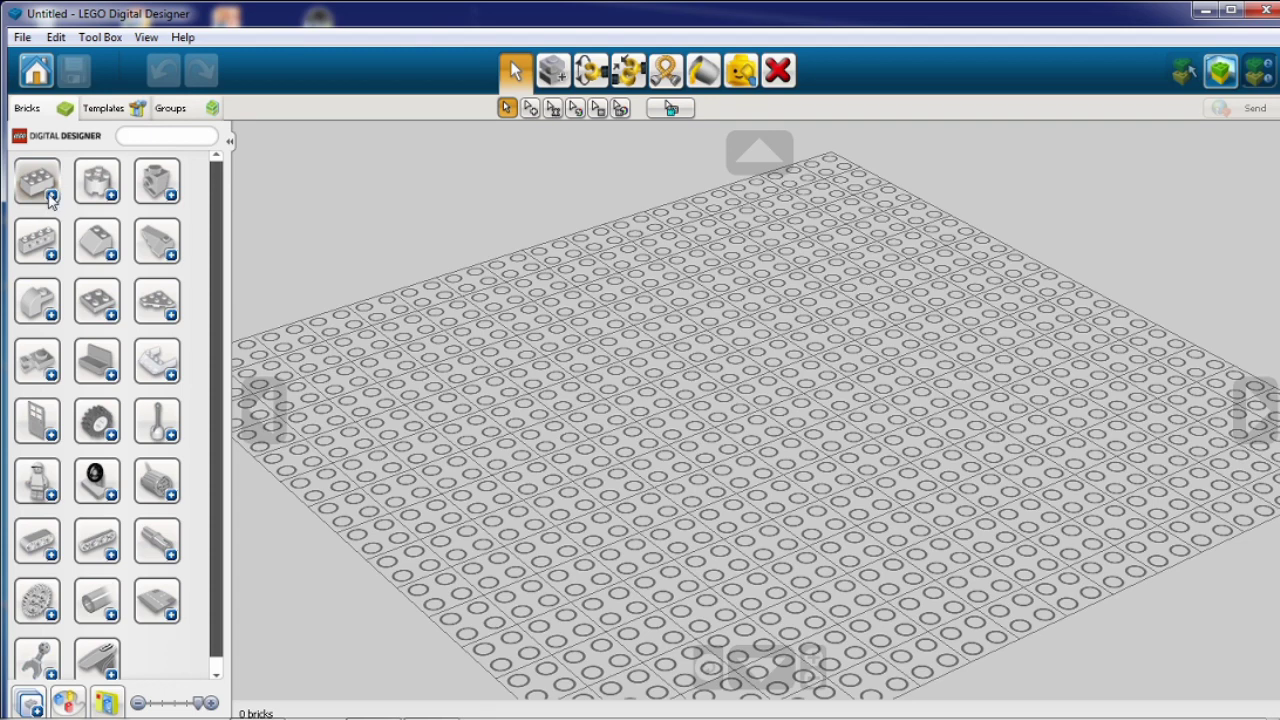
Step: Place a white 1x2 brick from the first brick category near the middle of the baseplate
{"action": "left_click", "coordinate": [53, 198]}
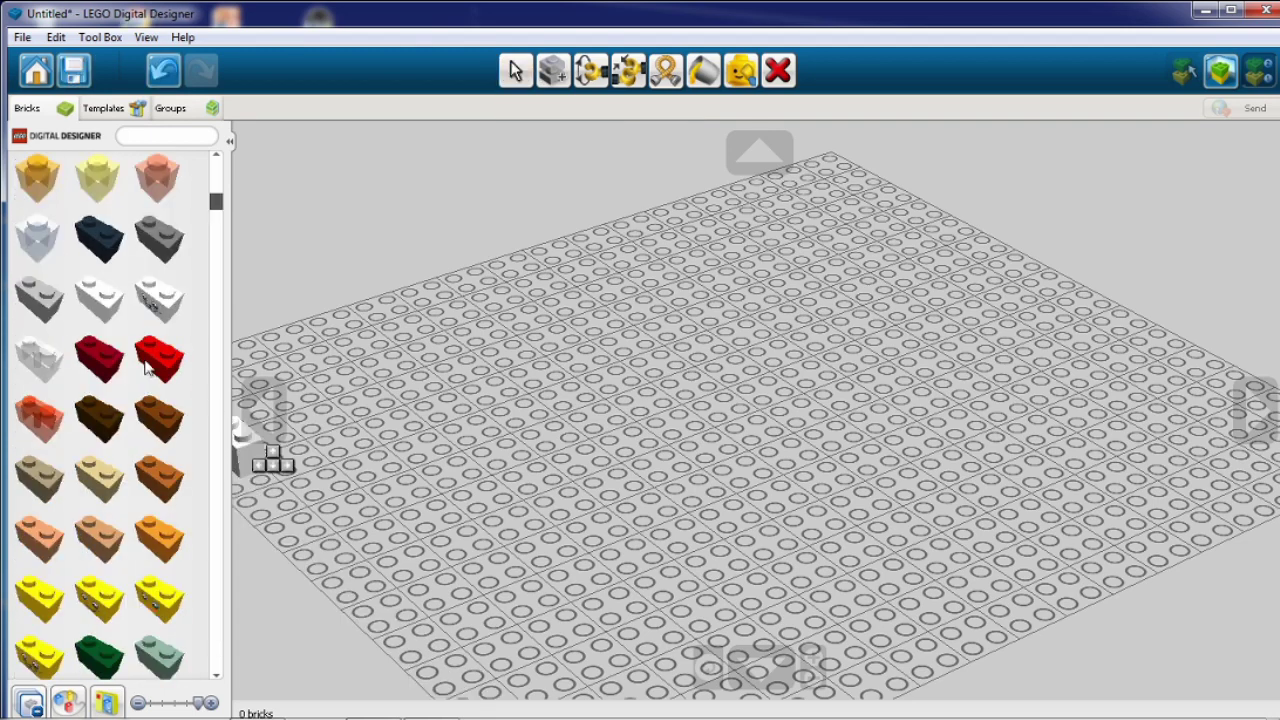
{"action": "left_click", "coordinate": [95, 300]}
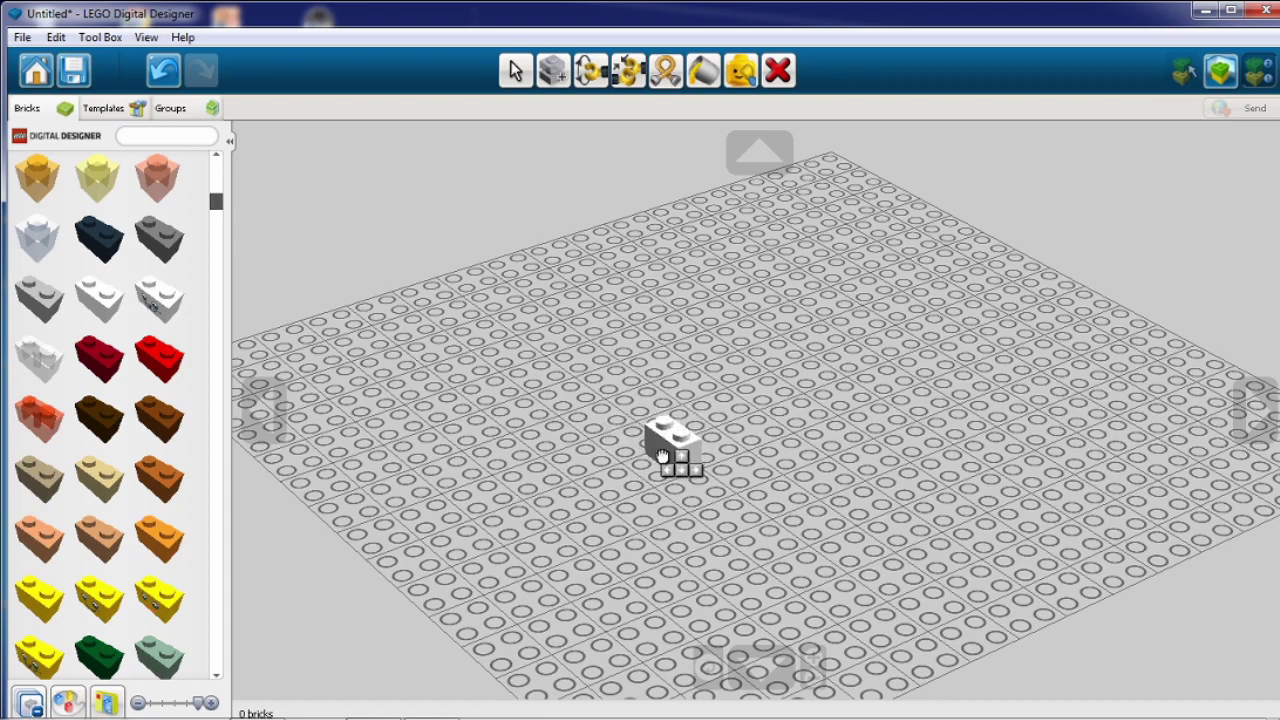
{"action": "scroll", "coordinate": [662, 456], "scroll_direction": "up", "scroll_amount": 6}
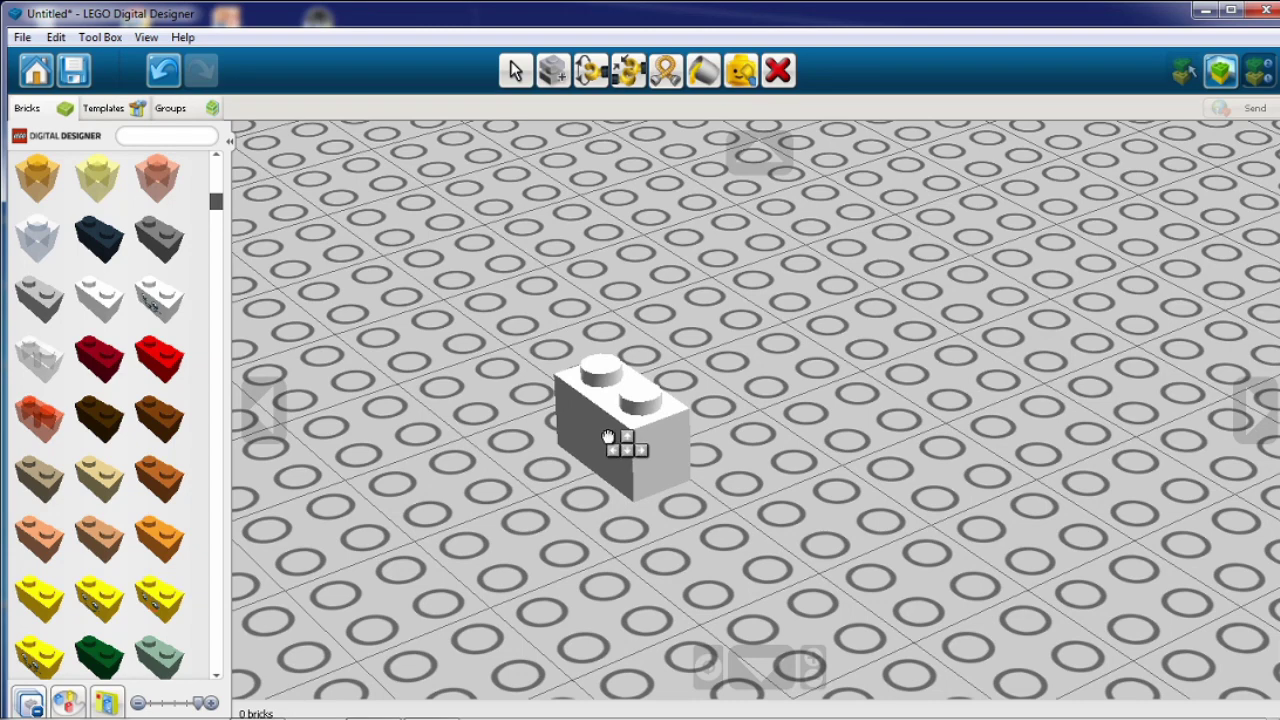
{"action": "left_click", "coordinate": [606, 436]}
{"action": "left_click", "coordinate": [667, 521]}
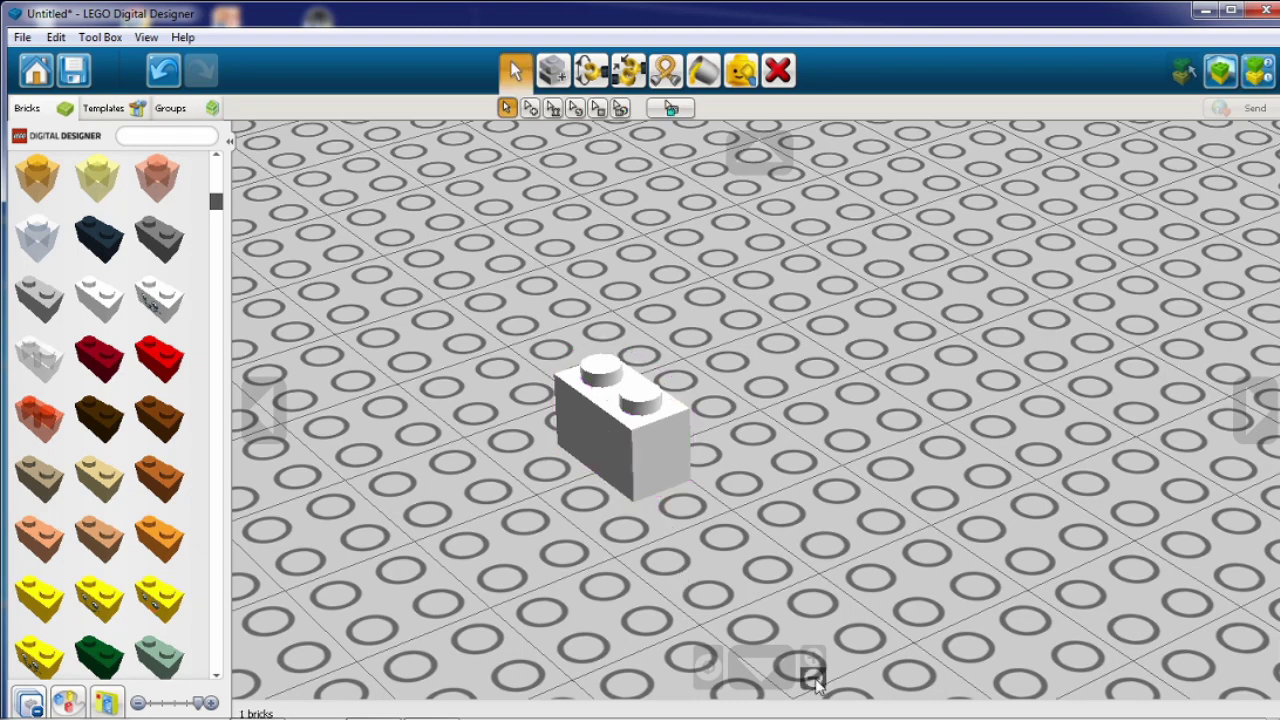
Step: Place a second white 1x2 brick parallel to the first, leaving a gap of two studs between them
{"action": "scroll", "coordinate": [812, 676], "scroll_direction": "down", "scroll_amount": 4}
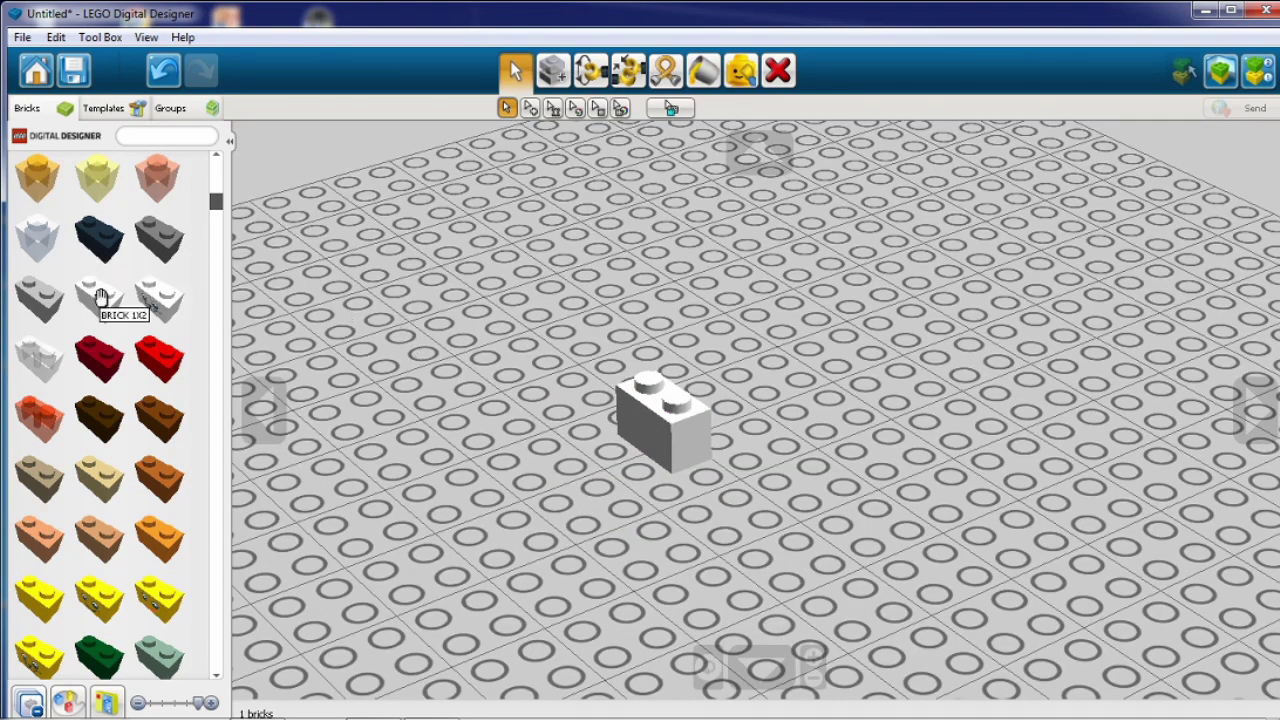
{"action": "left_click", "coordinate": [100, 298]}
{"action": "left_click", "coordinate": [515, 70]}
{"action": "left_click", "coordinate": [665, 410]}
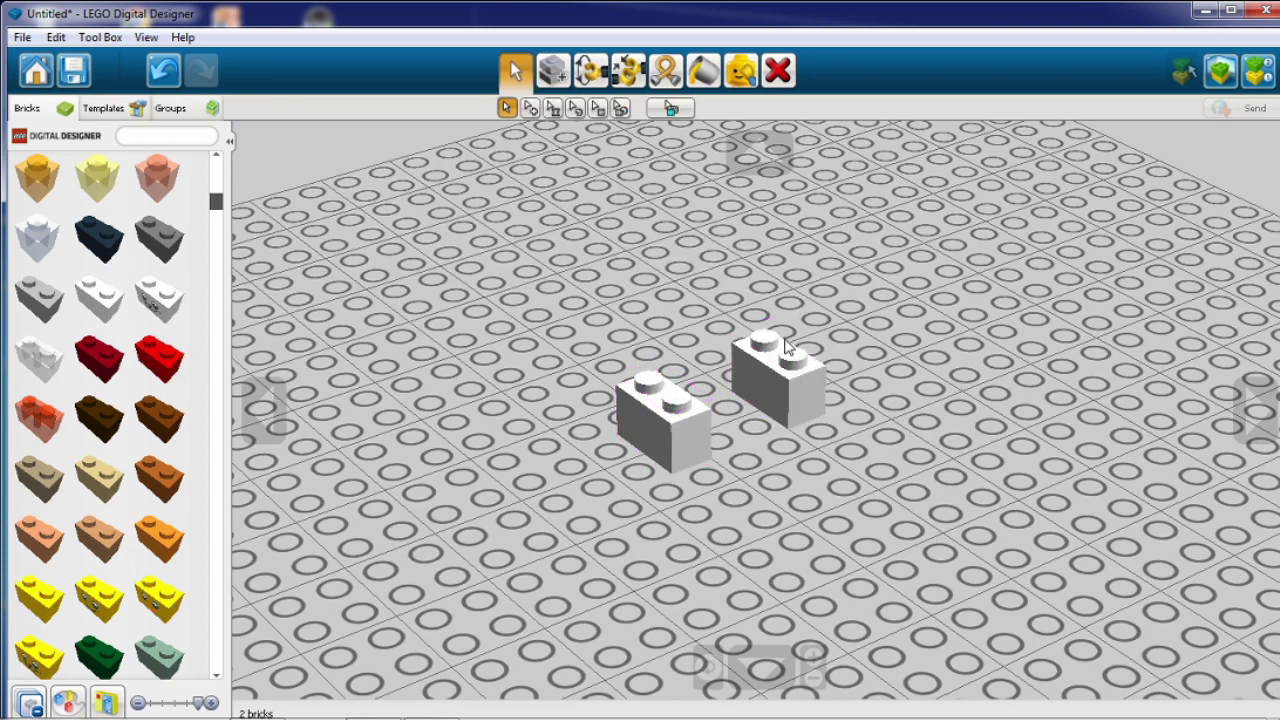
Step: Find the white 2x4 brick in the palette and pick it up for placement
{"action": "scroll", "coordinate": [82, 358], "scroll_direction": "down", "scroll_amount": 8}
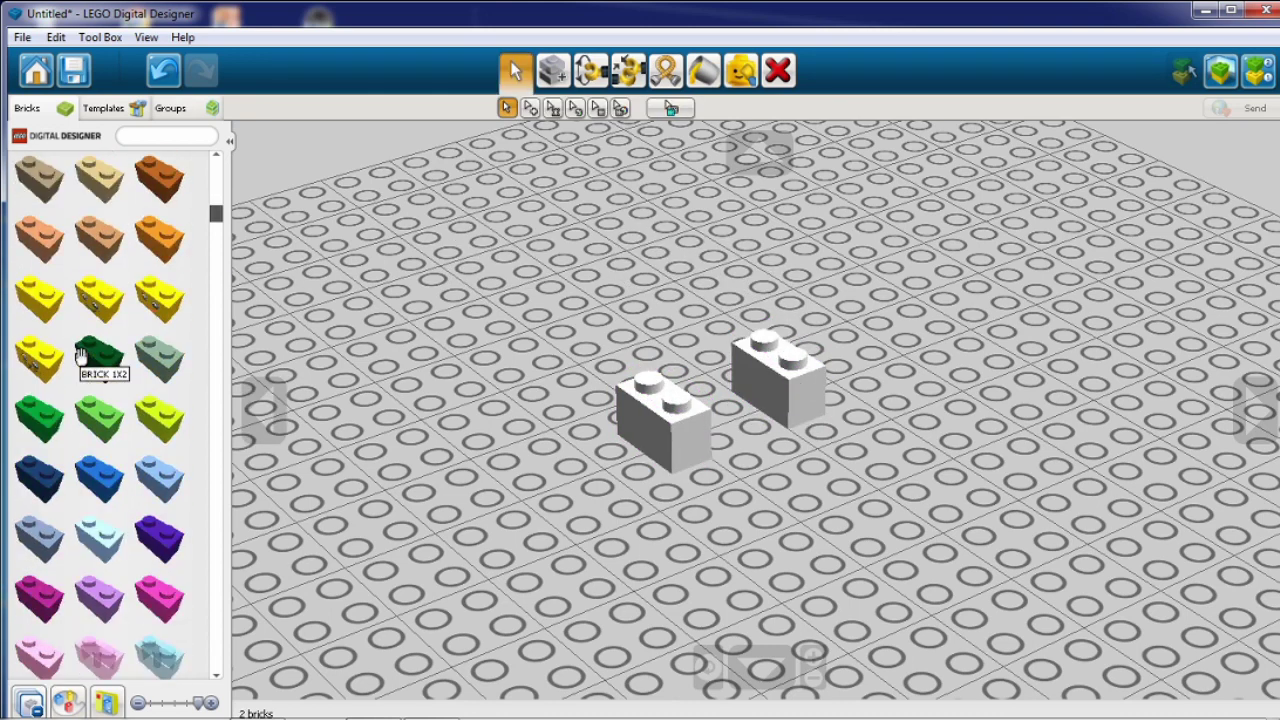
{"action": "scroll", "coordinate": [82, 358], "scroll_direction": "down", "scroll_amount": 20}
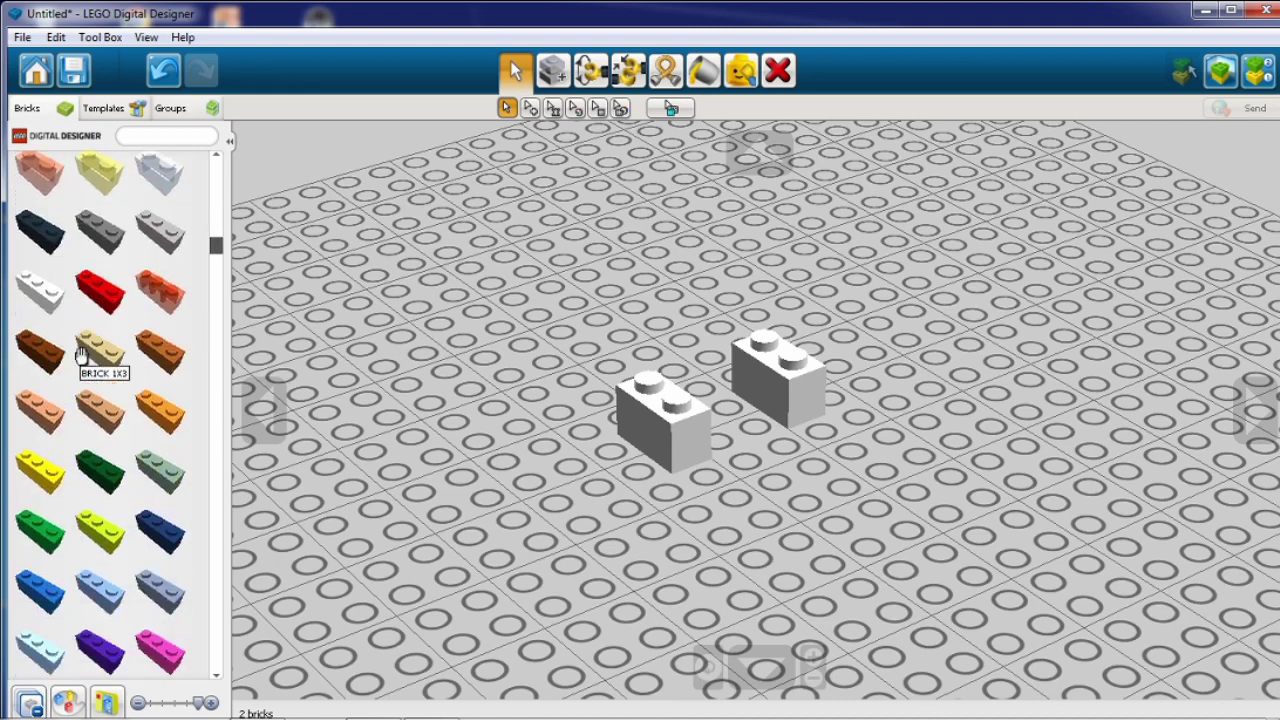
{"action": "scroll", "coordinate": [82, 358], "scroll_direction": "down", "scroll_amount": 15}
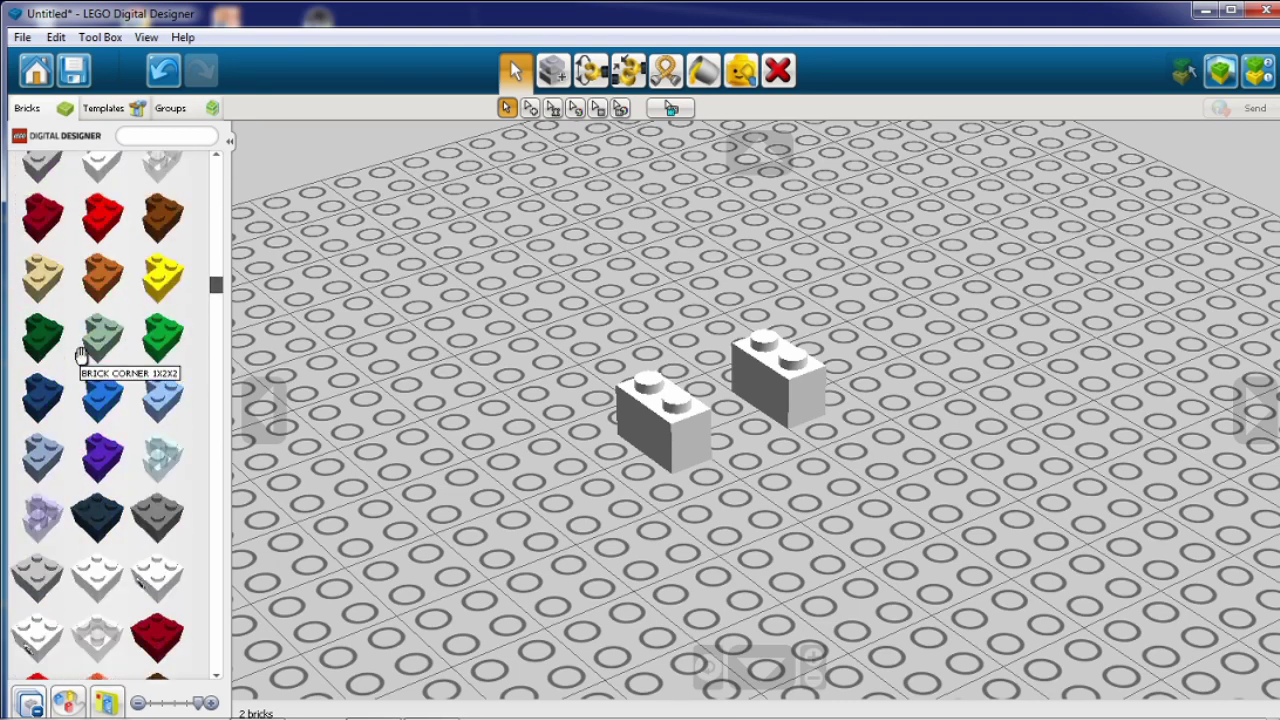
{"action": "scroll", "coordinate": [88, 463], "scroll_direction": "down", "scroll_amount": 15}
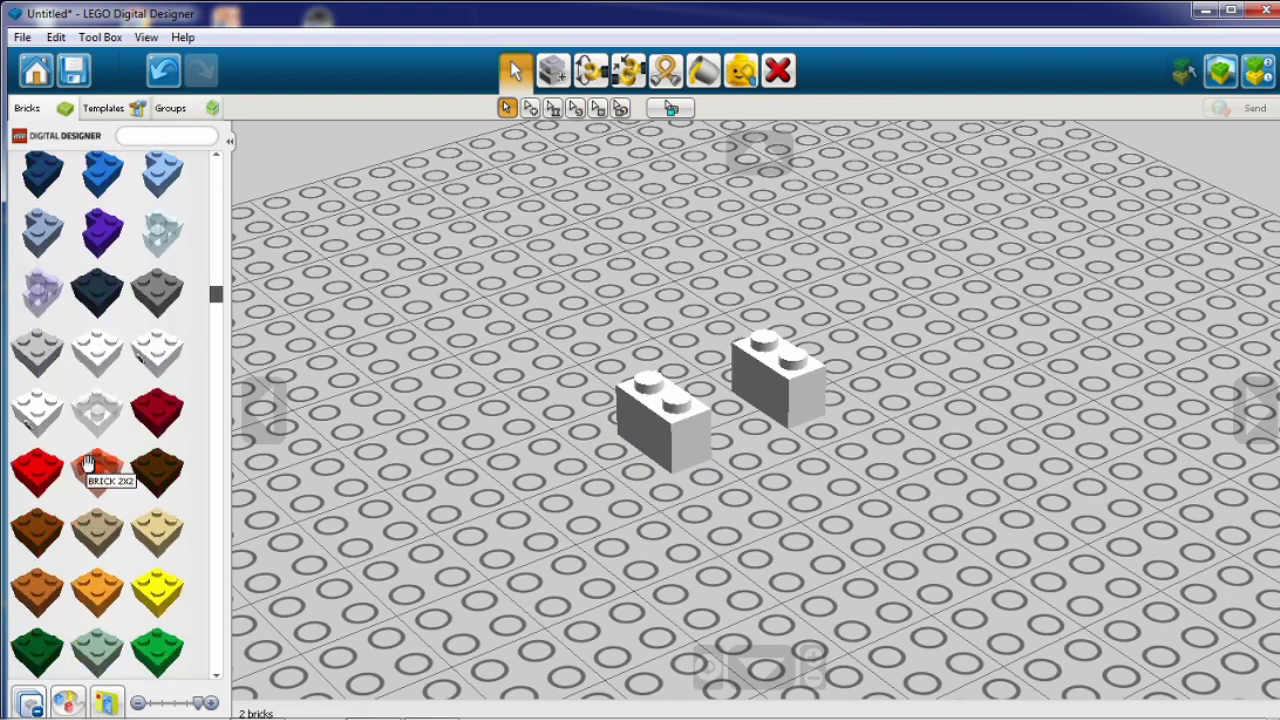
{"action": "scroll", "coordinate": [88, 463], "scroll_direction": "down", "scroll_amount": 15}
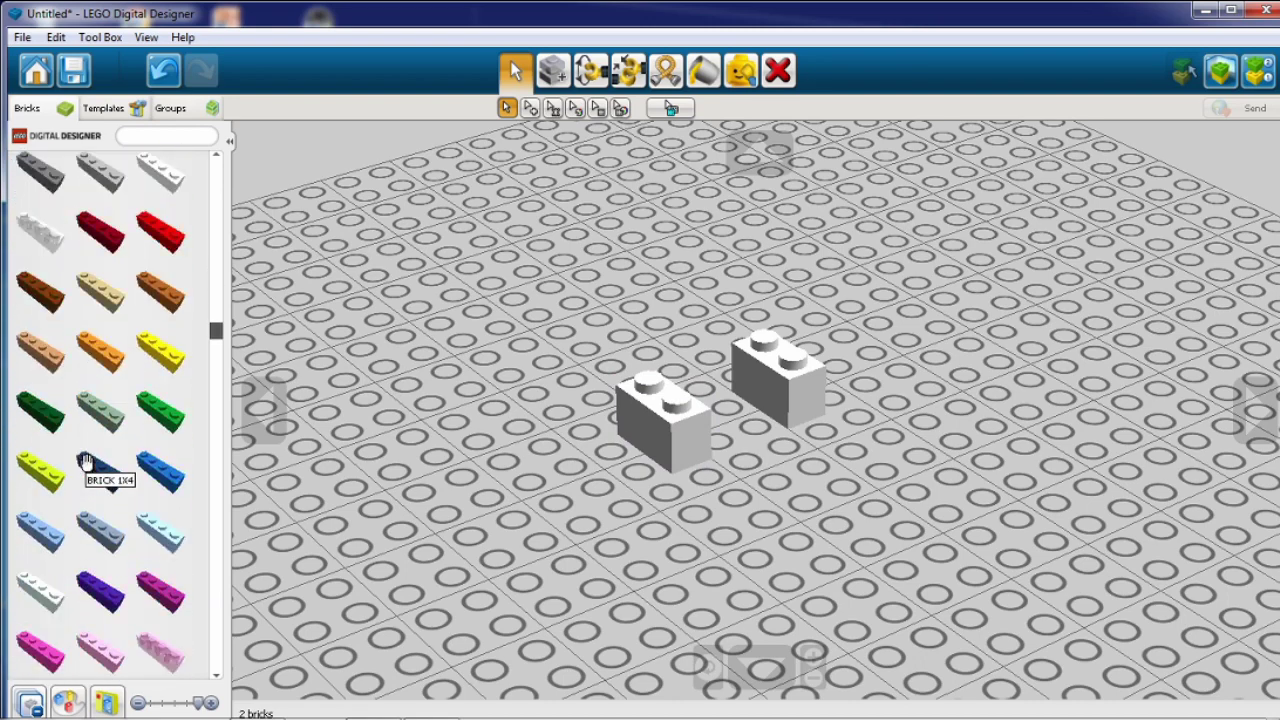
{"action": "scroll", "coordinate": [88, 463], "scroll_direction": "down", "scroll_amount": 10}
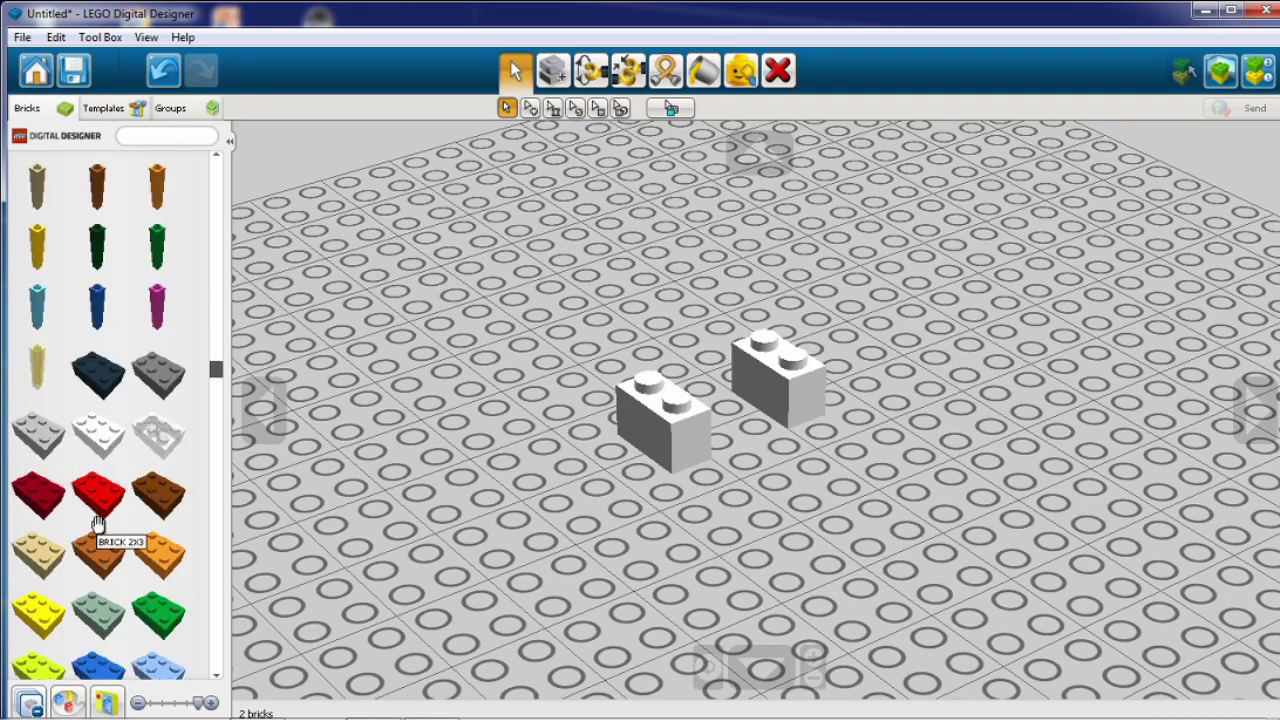
{"action": "left_click", "coordinate": [100, 442]}
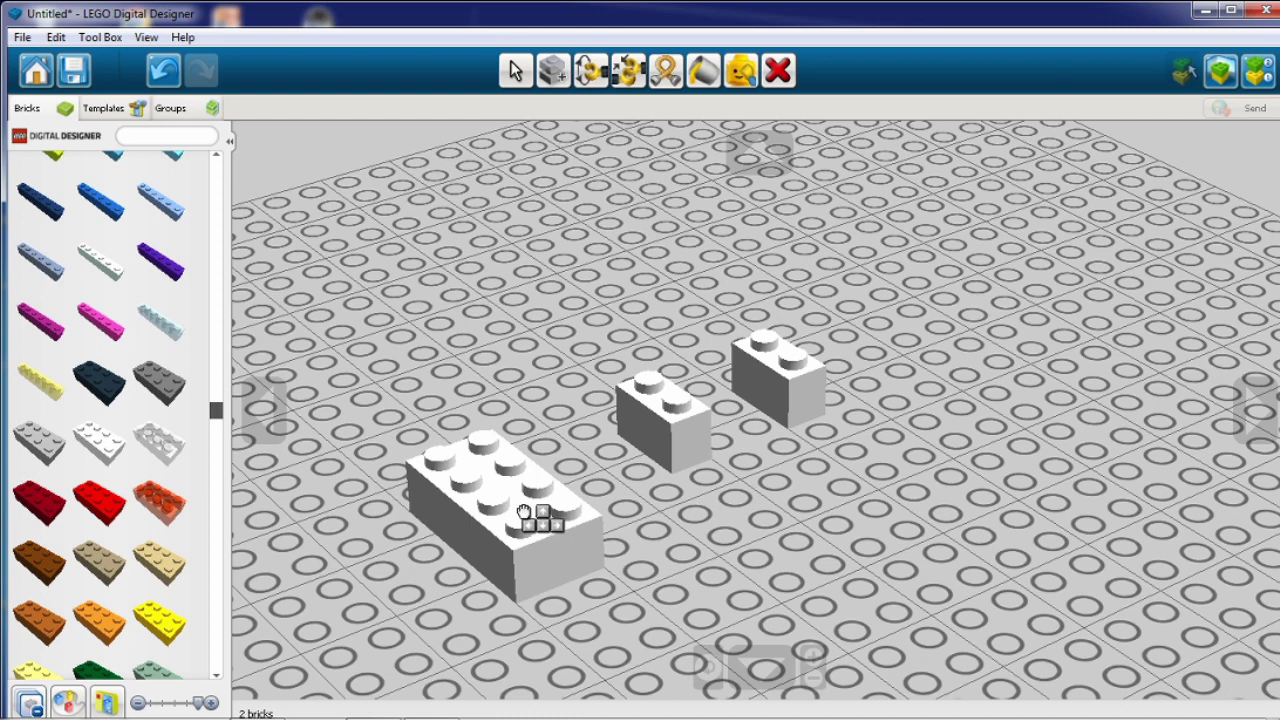
Step: Rotate the white 2x4 brick and place it on top of the two 1x2 bricks so that it bridges them
{"action": "key", "text": "Right"}
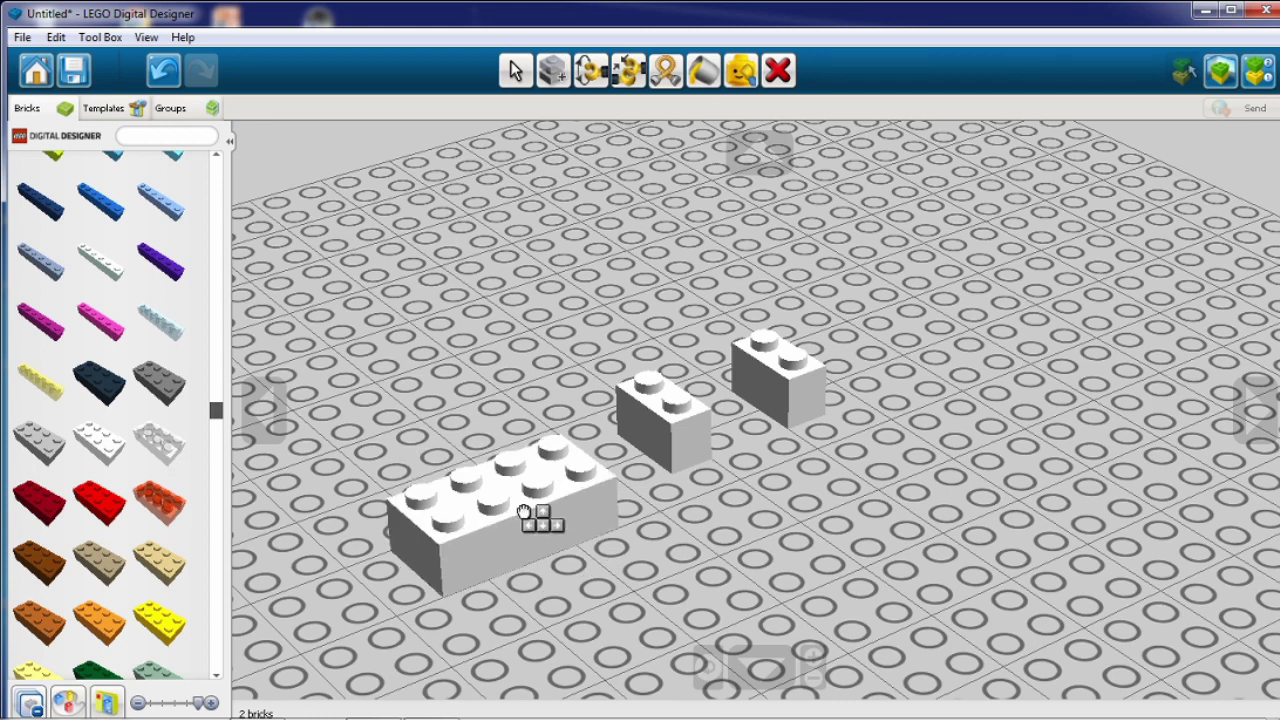
{"action": "key", "text": "Right"}
{"action": "key", "text": "Right"}
{"action": "key", "text": "Right"}
{"action": "key", "text": "Right"}
{"action": "key", "text": "Right"}
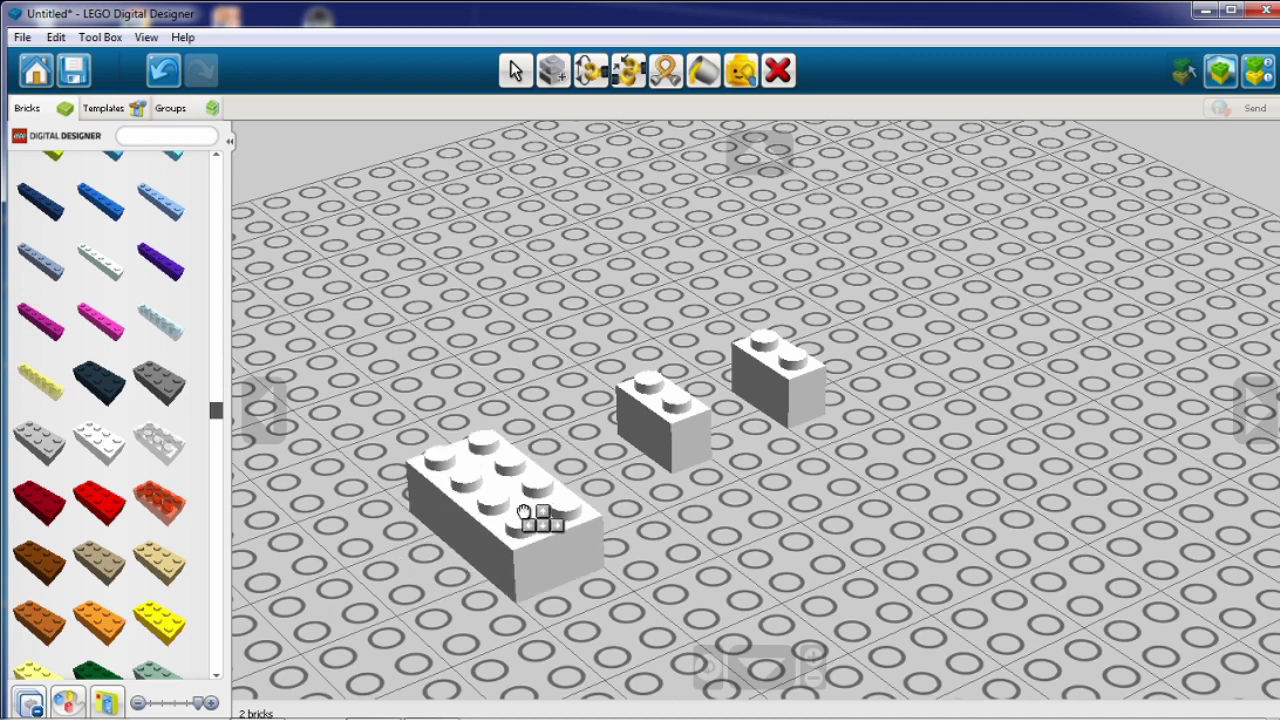
{"action": "key", "text": "Right"}
{"action": "key", "text": "Up"}
{"action": "key", "text": "Up"}
{"action": "key", "text": "Up"}
{"action": "key", "text": "Up"}
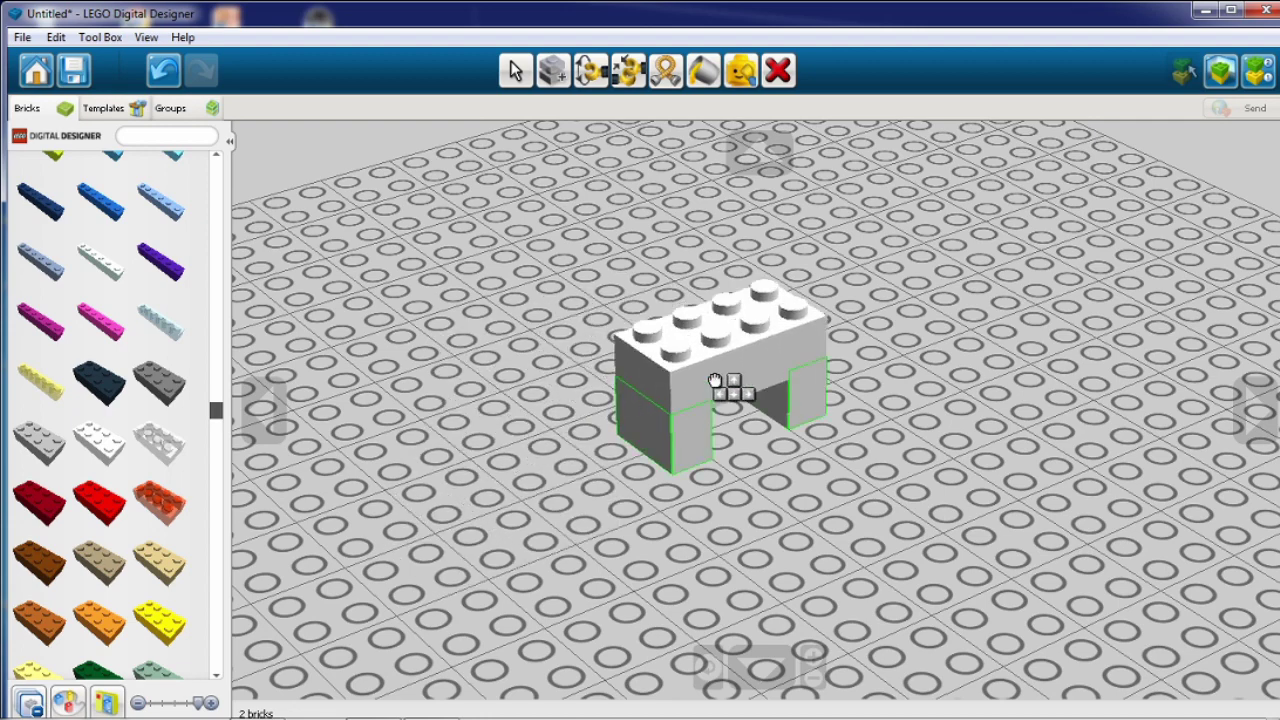
{"action": "left_click", "coordinate": [715, 381]}
{"action": "right_click_drag", "start_coordinate": [580, 470], "coordinate": [823, 548]}
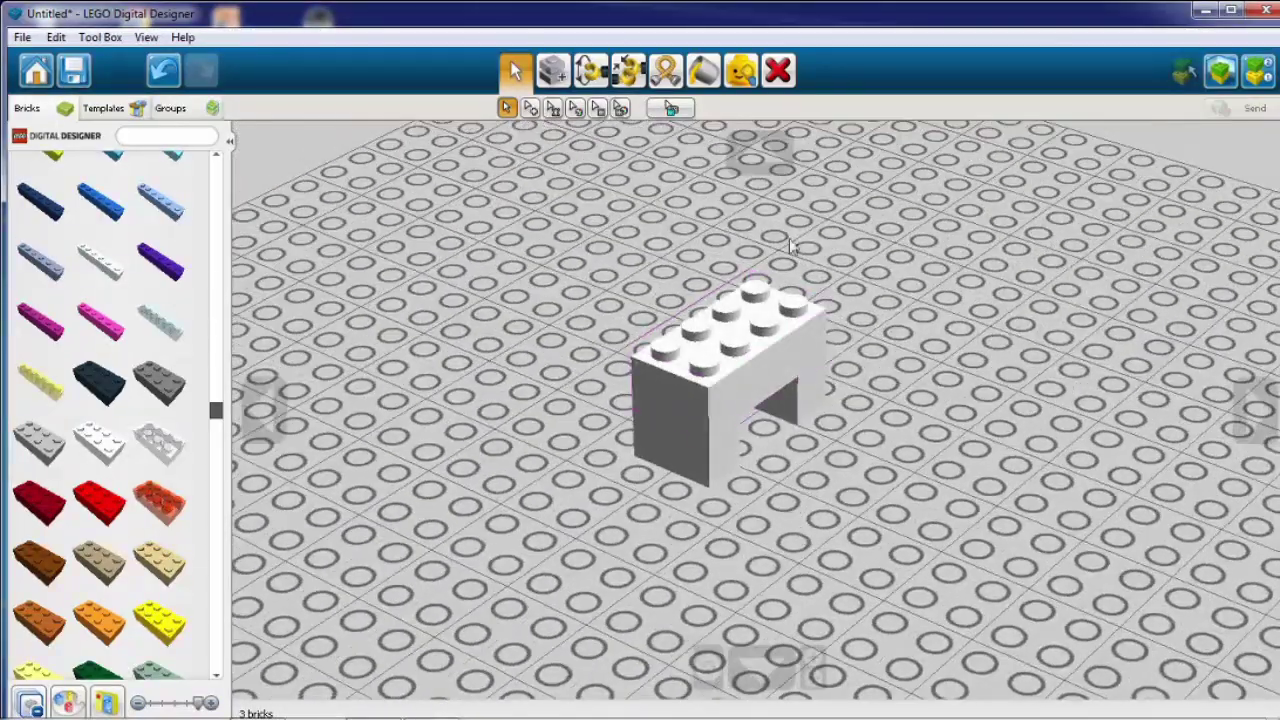
{"action": "left_click", "coordinate": [760, 155]}
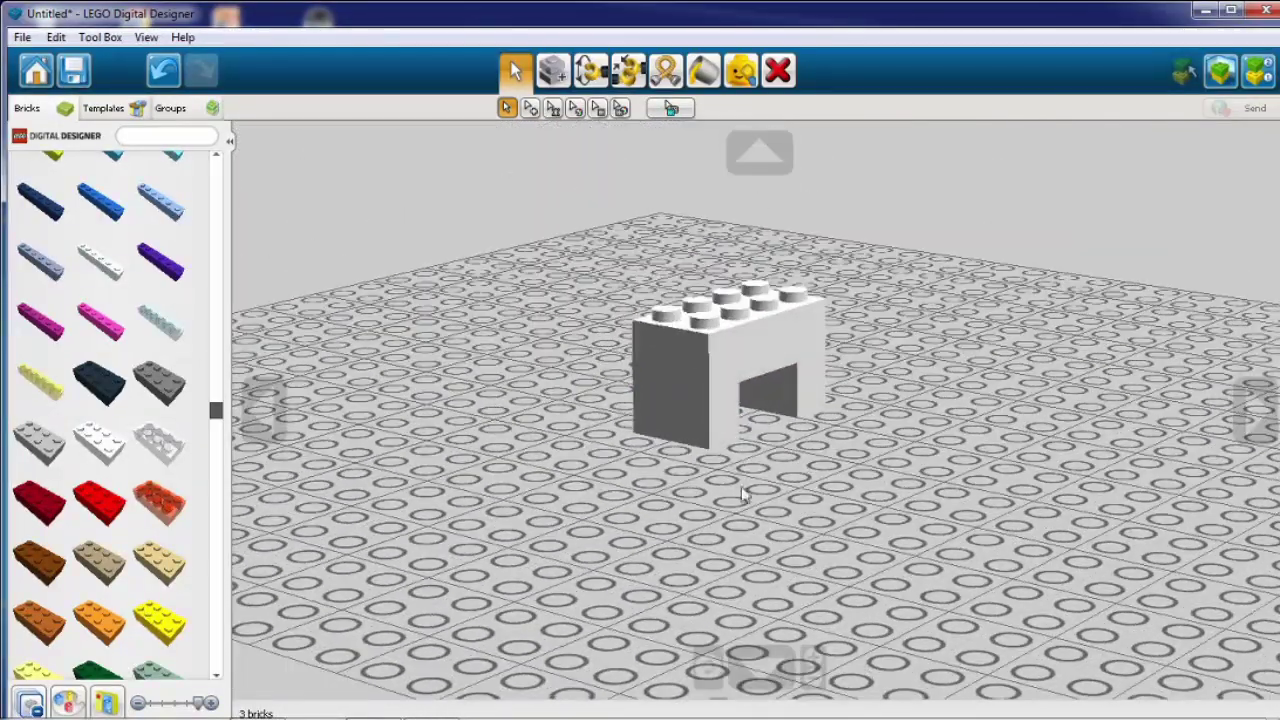
Step: Orbit around the three-brick bridge to view it from several sides and heights
{"action": "left_click", "coordinate": [760, 668]}
{"action": "left_click", "coordinate": [1254, 412]}
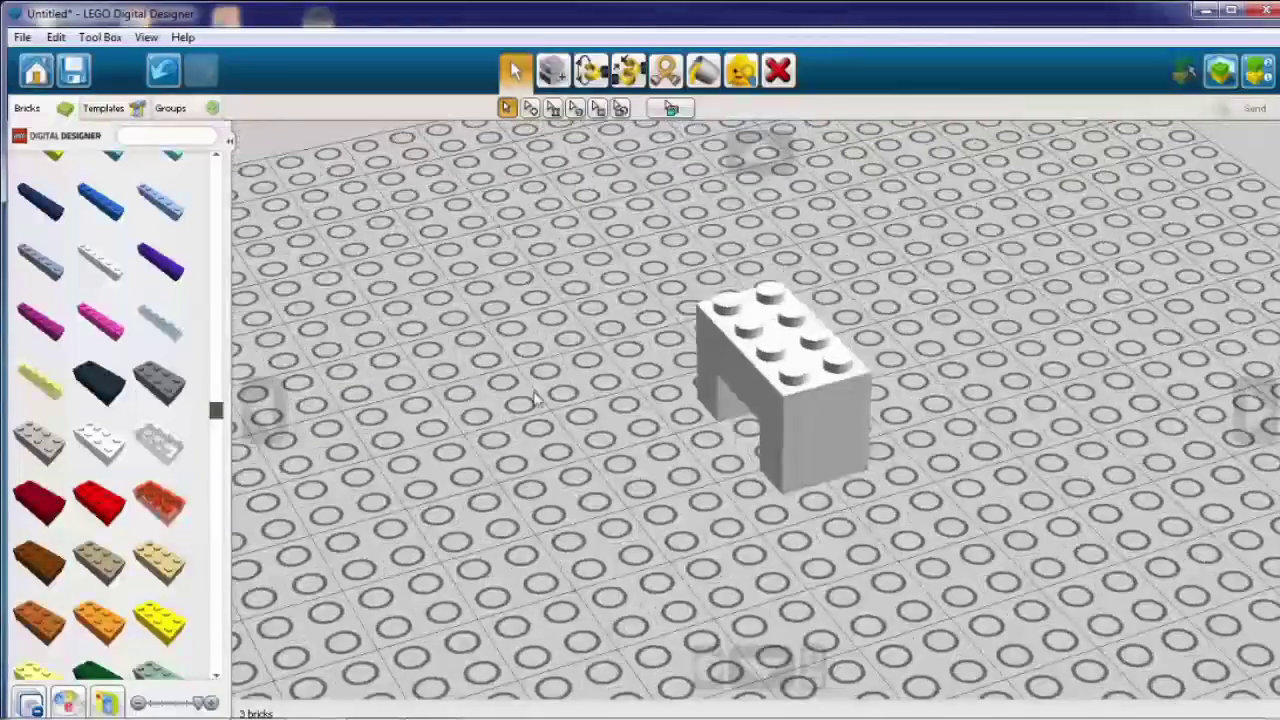
{"action": "left_click", "coordinate": [265, 412]}
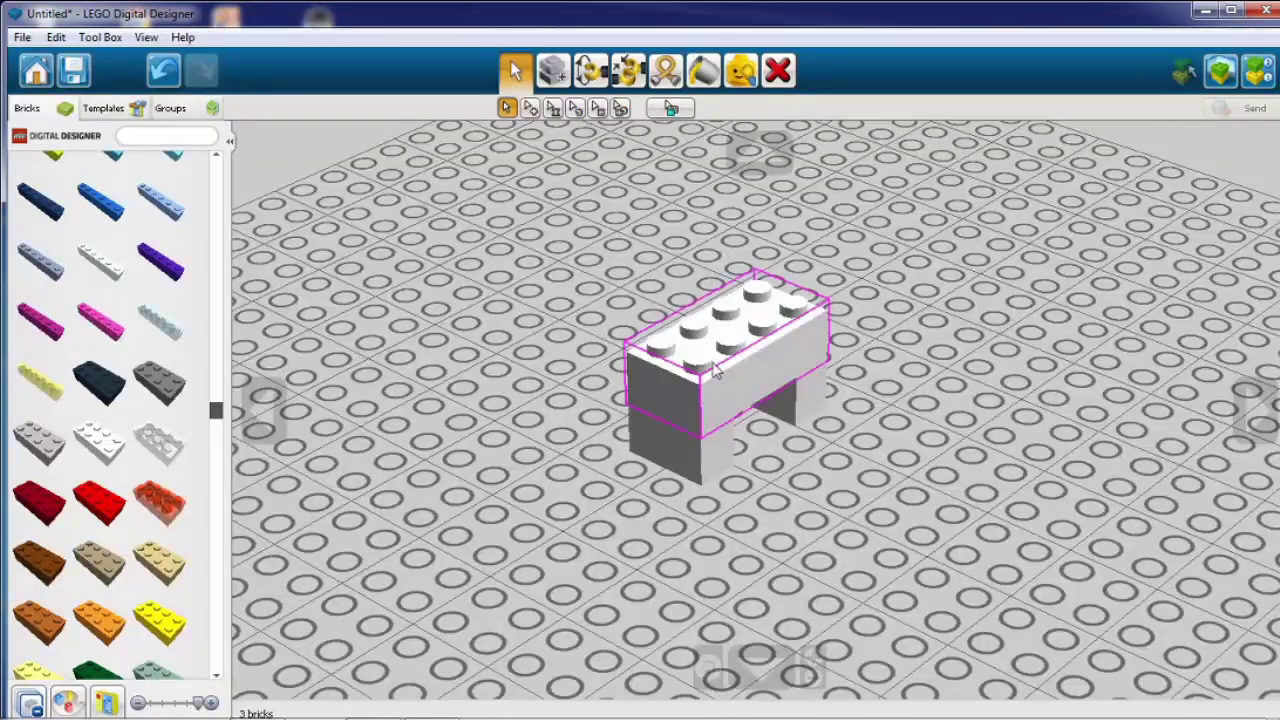
{"action": "right_click_drag", "start_coordinate": [818, 530], "coordinate": [765, 485]}
{"action": "right_click_drag", "start_coordinate": [630, 415], "coordinate": [840, 505]}
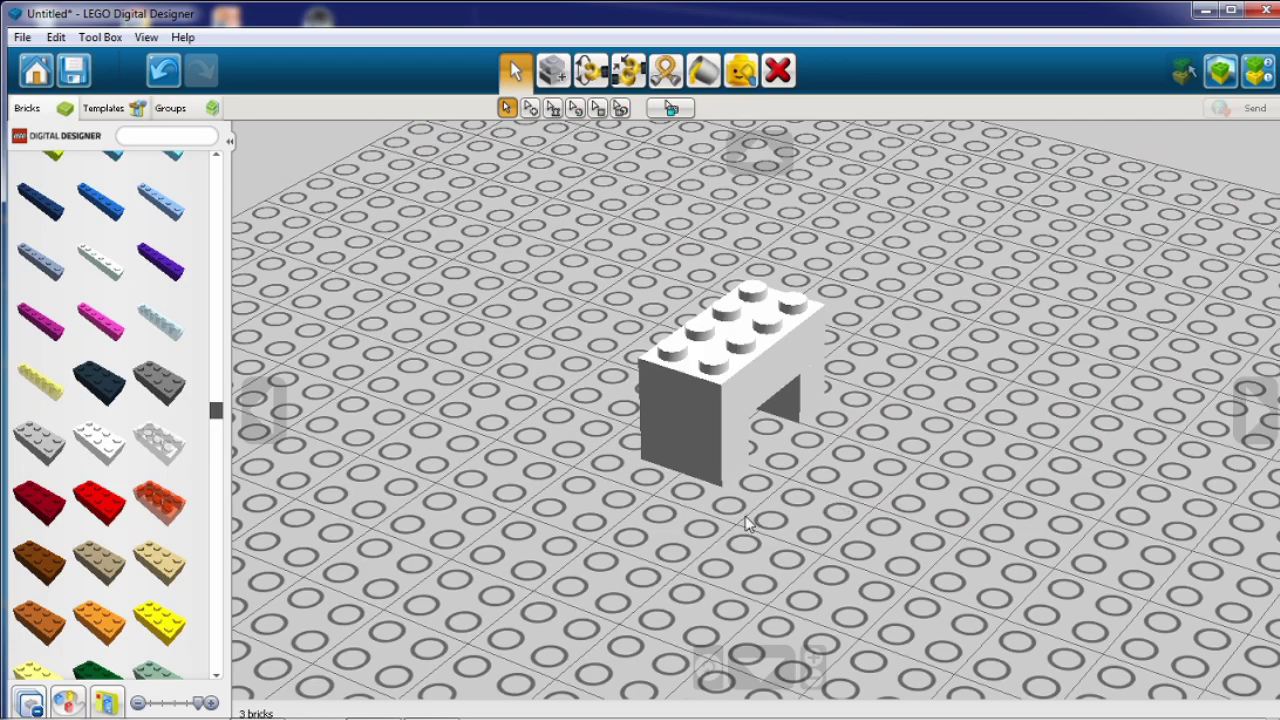
Step: Zoom in and out on the bridge and shift the view sideways to examine it at different distances
{"action": "scroll", "coordinate": [748, 524], "scroll_direction": "up", "scroll_amount": 5}
{"action": "scroll", "coordinate": [745, 525], "scroll_direction": "up", "scroll_amount": 3}
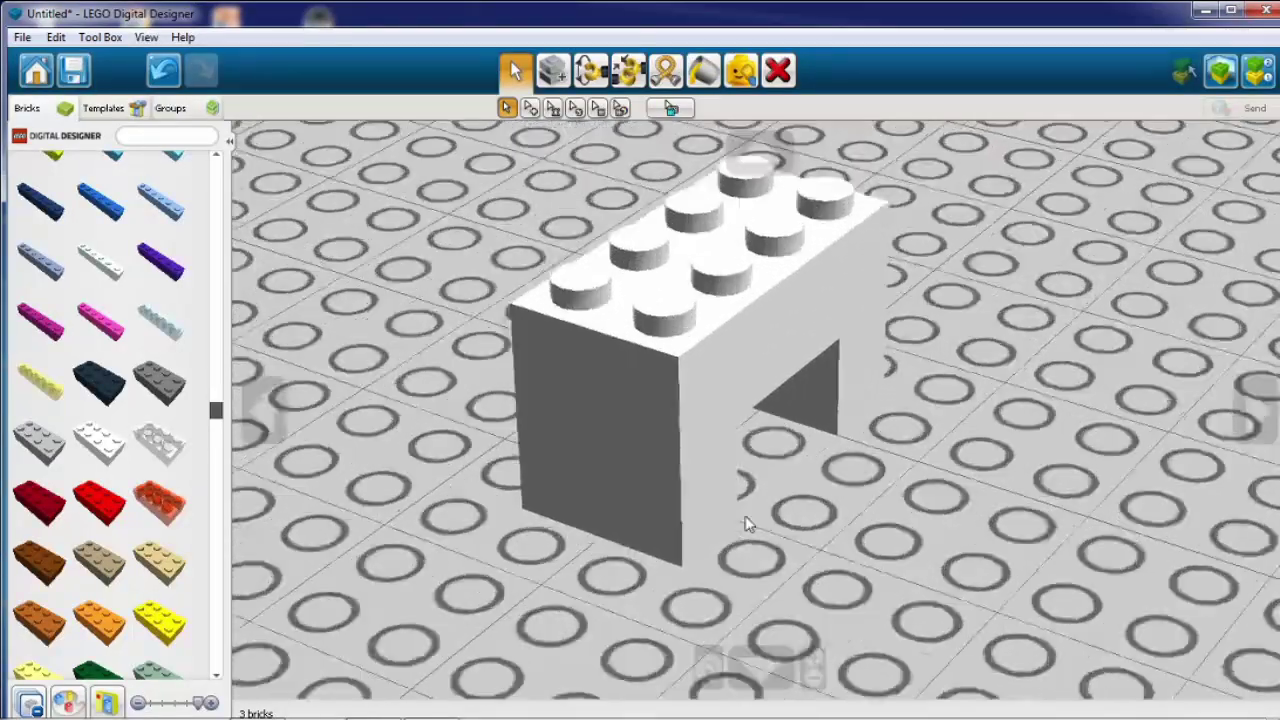
{"action": "scroll", "coordinate": [745, 525], "scroll_direction": "down", "scroll_amount": 4}
{"action": "scroll", "coordinate": [745, 525], "scroll_direction": "up", "scroll_amount": 5}
{"action": "scroll", "coordinate": [745, 525], "scroll_direction": "down", "scroll_amount": 4}
{"action": "scroll", "coordinate": [745, 525], "scroll_direction": "up", "scroll_amount": 2}
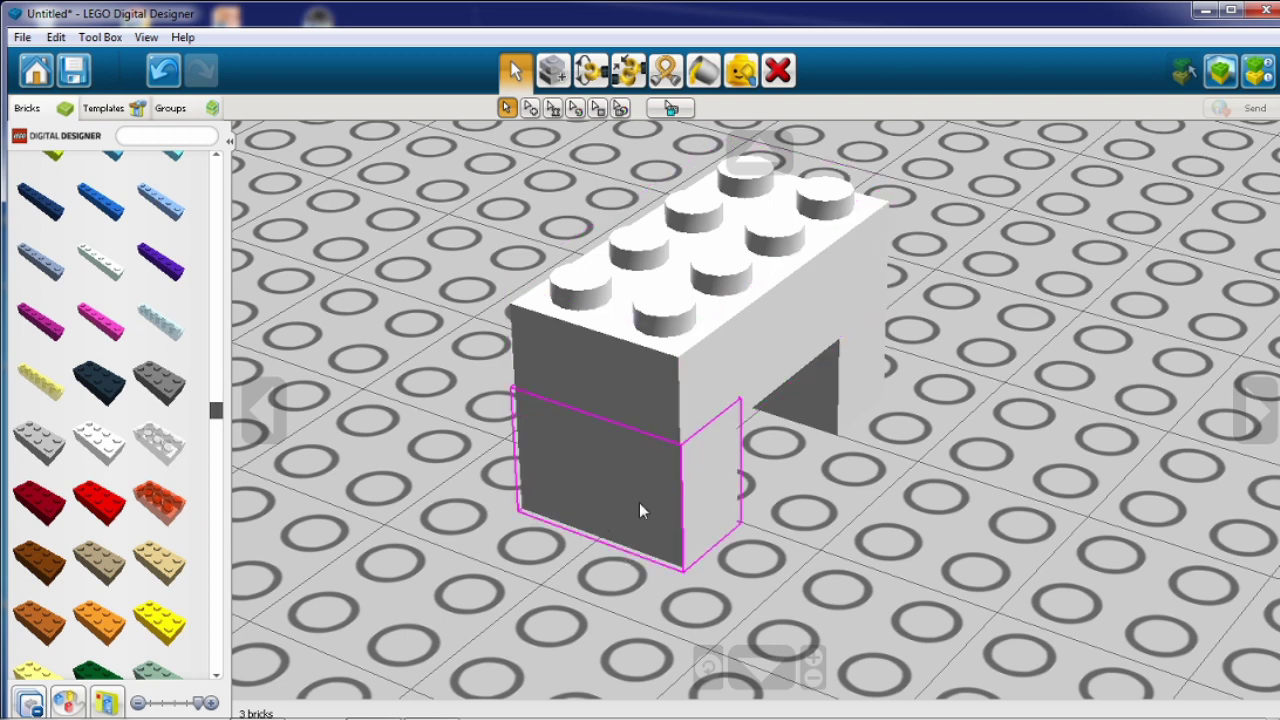
{"action": "right_click_drag", "start_coordinate": [639, 502], "coordinate": [747, 340], "text": "shift"}
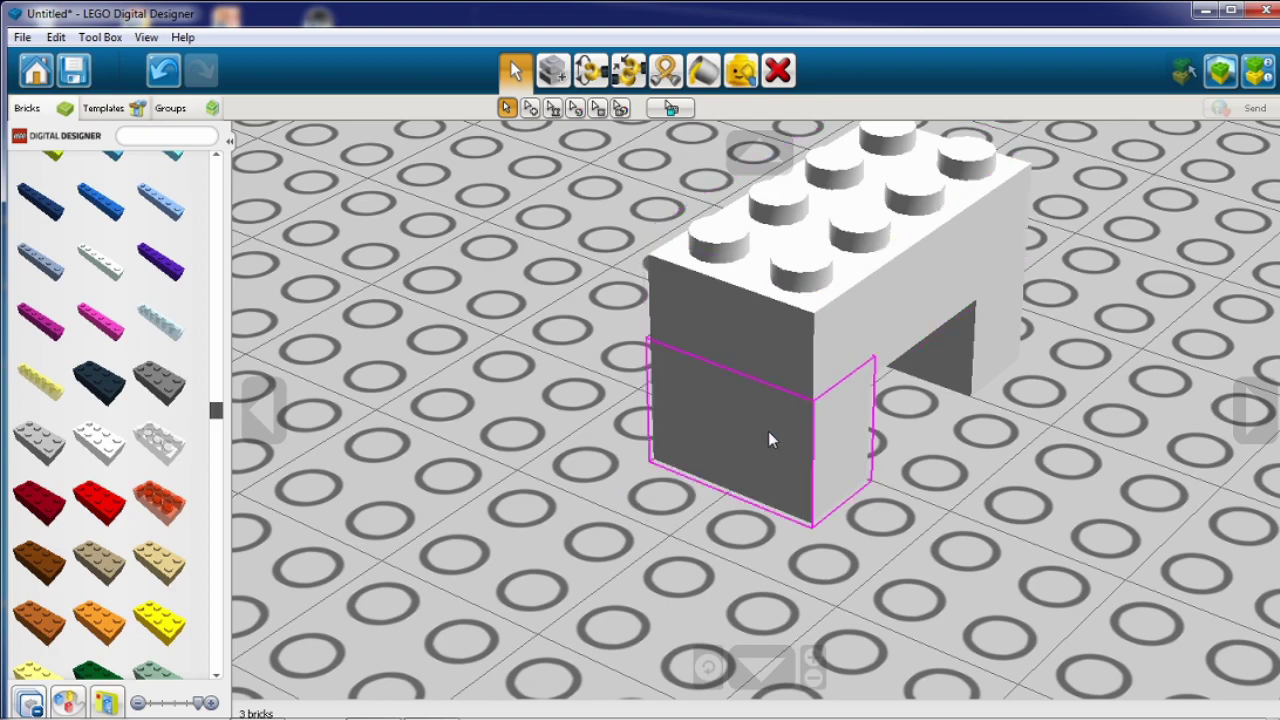
{"action": "scroll", "coordinate": [770, 440], "scroll_direction": "down", "scroll_amount": 5}
{"action": "scroll", "coordinate": [770, 440], "scroll_direction": "up", "scroll_amount": 10}
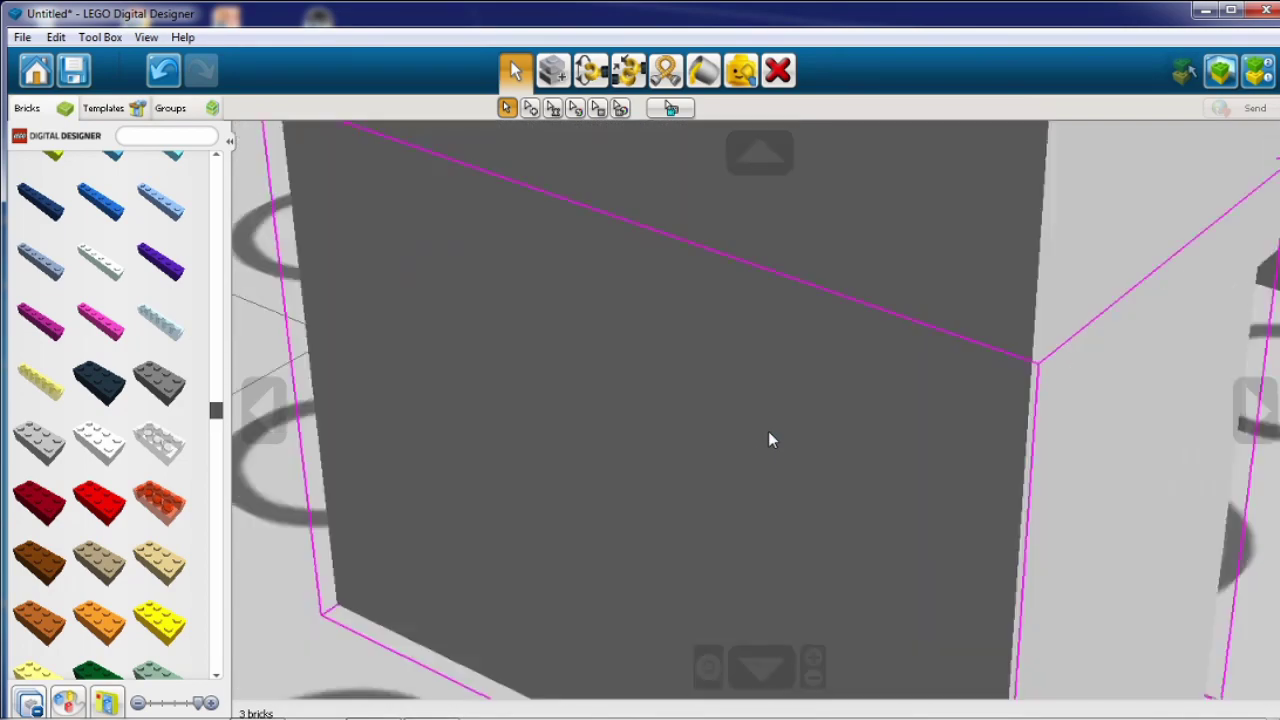
{"action": "scroll", "coordinate": [770, 440], "scroll_direction": "down", "scroll_amount": 10}
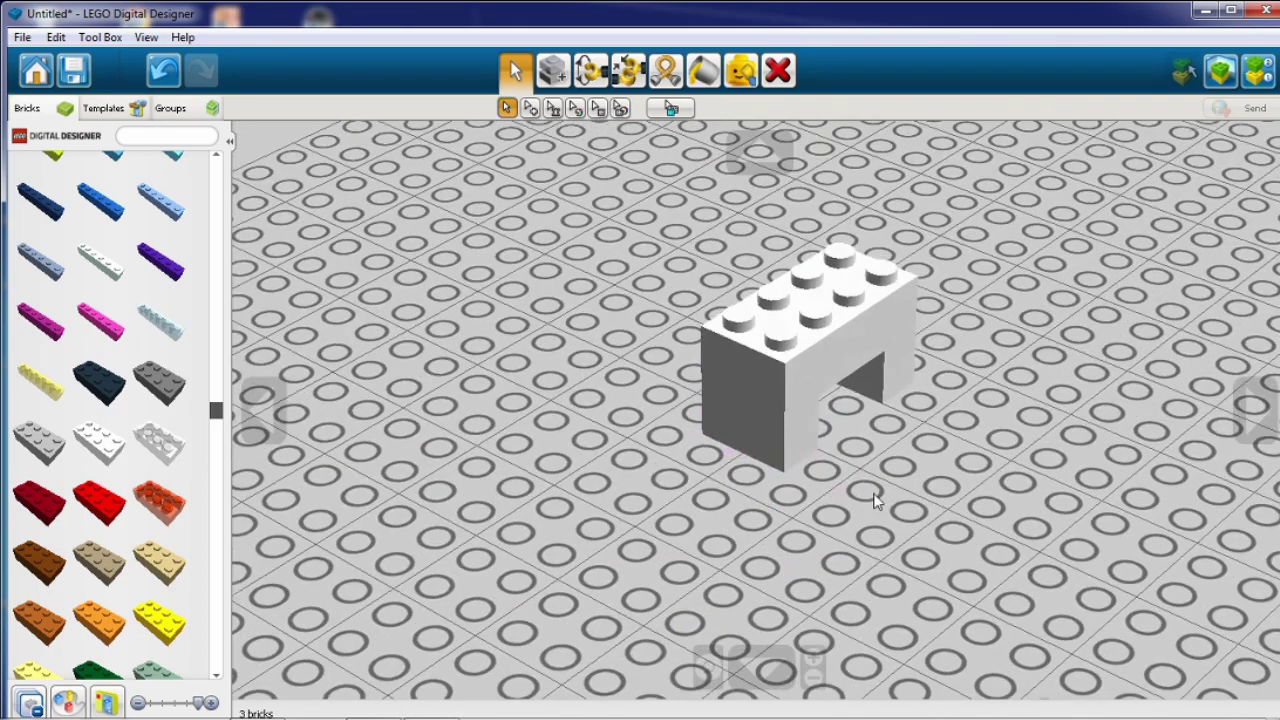
Step: Examine the hollow undersides of the bridge's bricks up close from below the baseplate
{"action": "right_click_drag", "start_coordinate": [873, 501], "coordinate": [757, 263]}
{"action": "scroll", "coordinate": [763, 366], "scroll_direction": "up", "scroll_amount": 10}
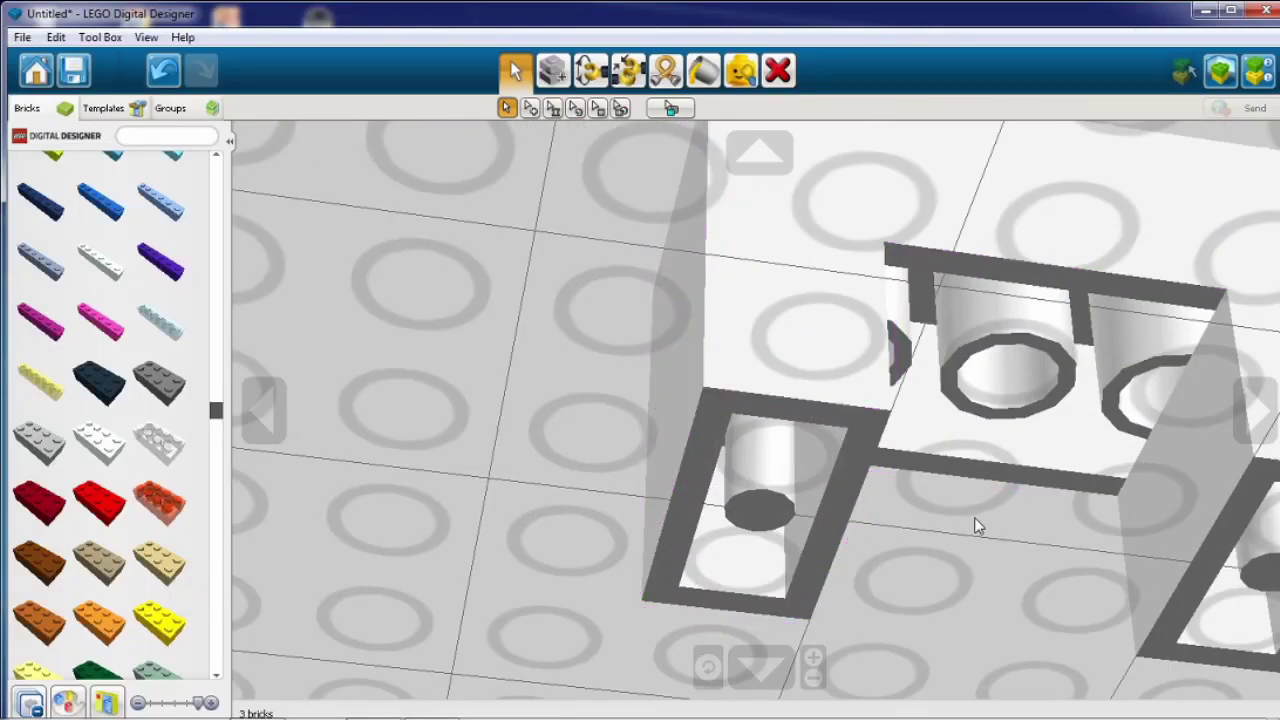
{"action": "scroll", "coordinate": [683, 409], "scroll_direction": "down", "scroll_amount": 5}
{"action": "right_click_drag", "start_coordinate": [683, 409], "coordinate": [471, 386]}
{"action": "scroll", "coordinate": [437, 524], "scroll_direction": "up", "scroll_amount": 8}
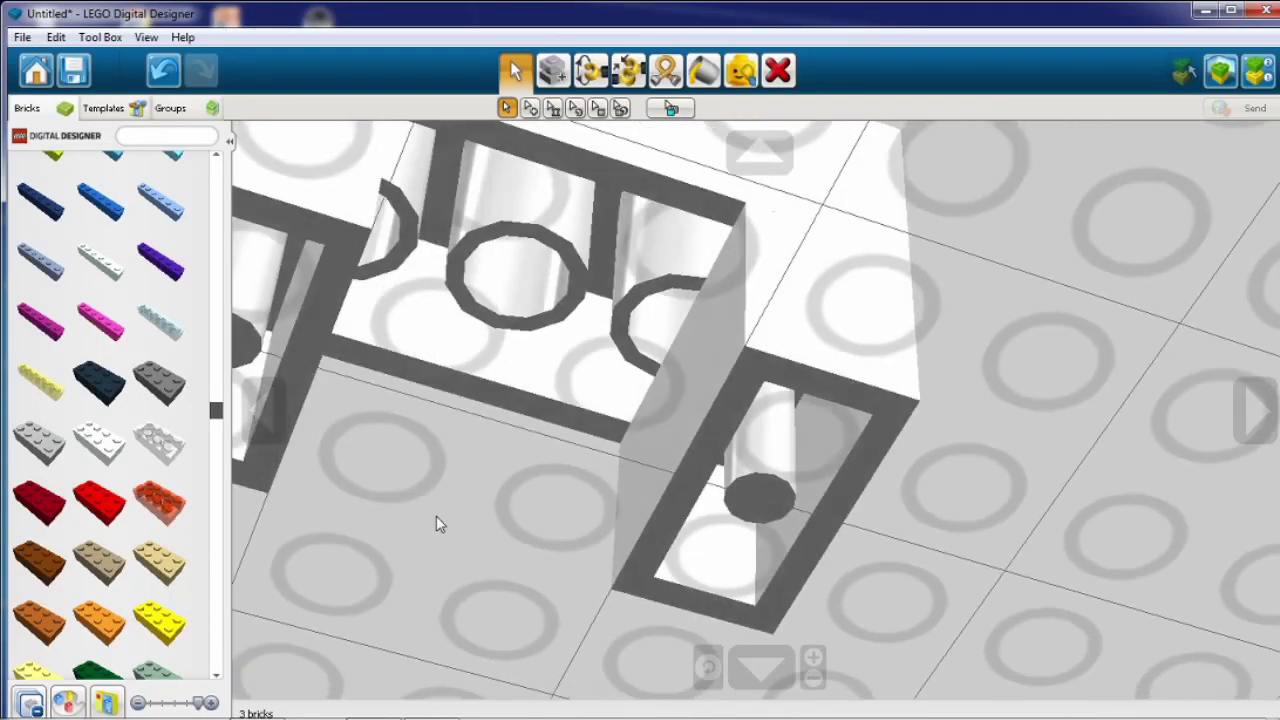
{"action": "scroll", "coordinate": [437, 524], "scroll_direction": "down", "scroll_amount": 8}
{"action": "right_click_drag", "start_coordinate": [437, 524], "coordinate": [817, 595]}
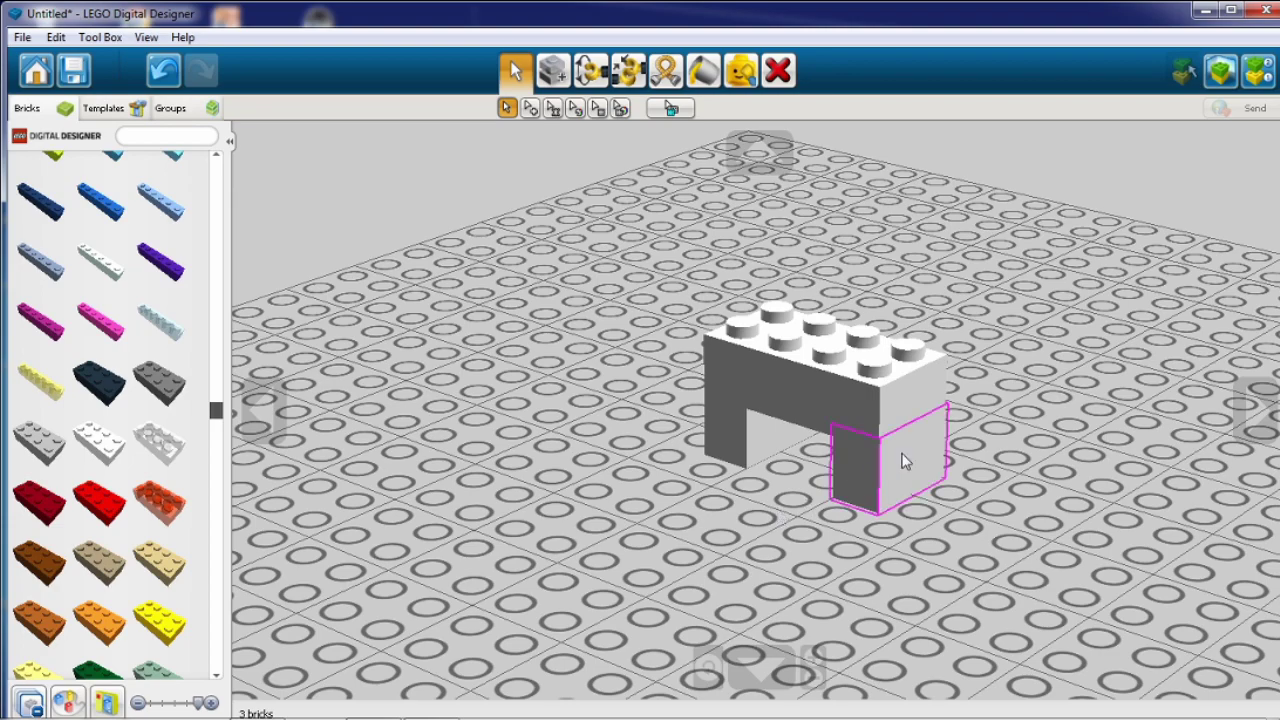
Step: Examine the bridge's supporting bricks up close and view the whole model from its ends
{"action": "key", "text": "Right"}
{"action": "scroll", "coordinate": [726, 420], "scroll_direction": "up", "scroll_amount": 5}
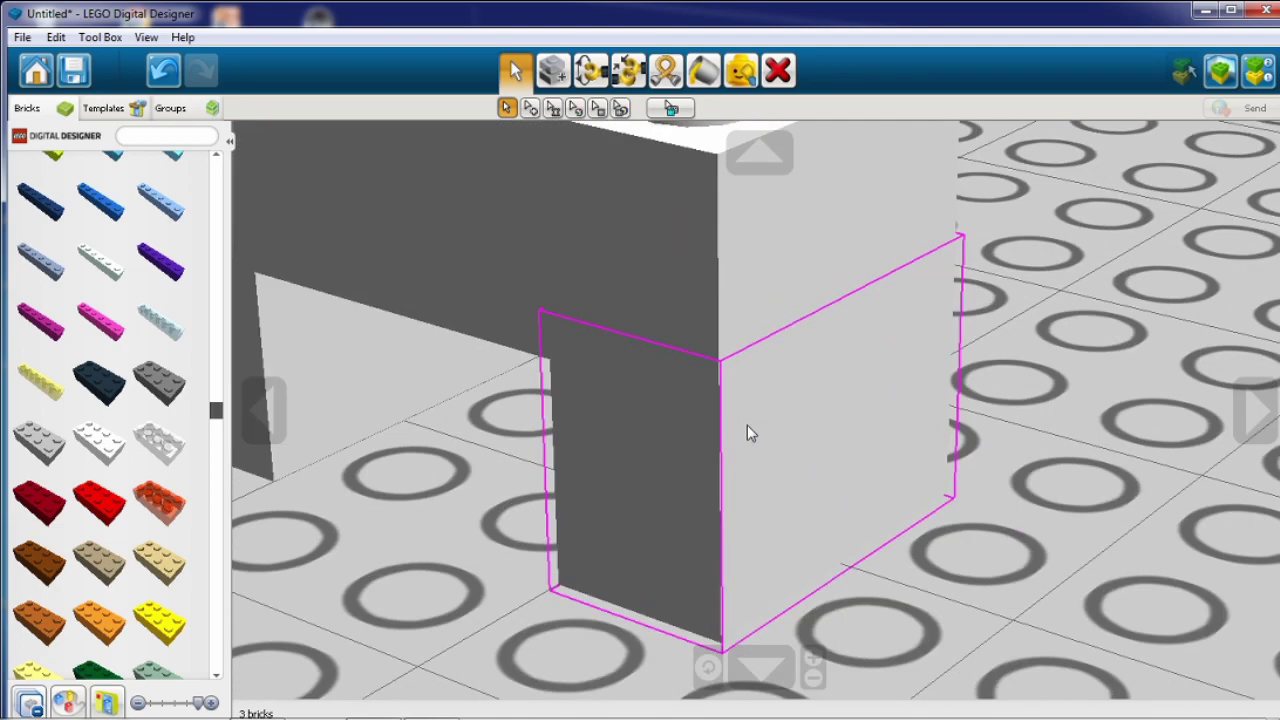
{"action": "right_click_drag", "start_coordinate": [780, 477], "coordinate": [730, 485]}
{"action": "scroll", "coordinate": [721, 492], "scroll_direction": "down", "scroll_amount": 10}
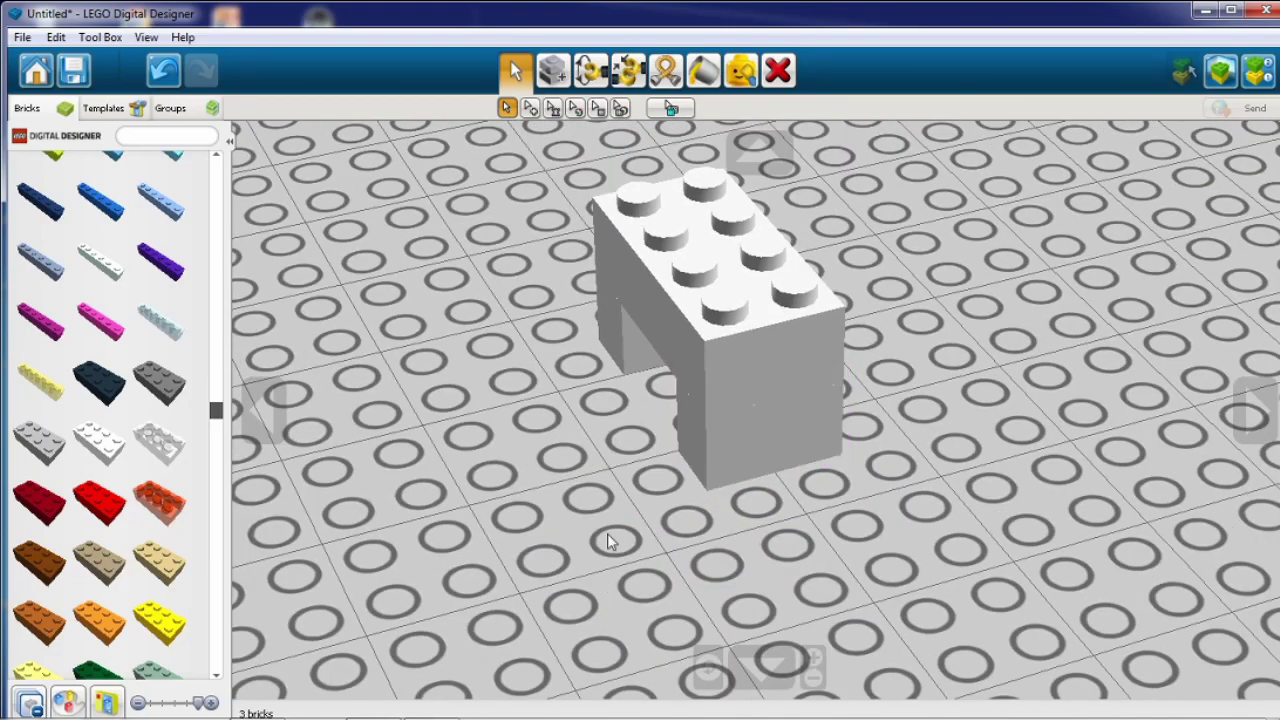
{"action": "right_click_drag", "start_coordinate": [609, 537], "coordinate": [978, 510]}
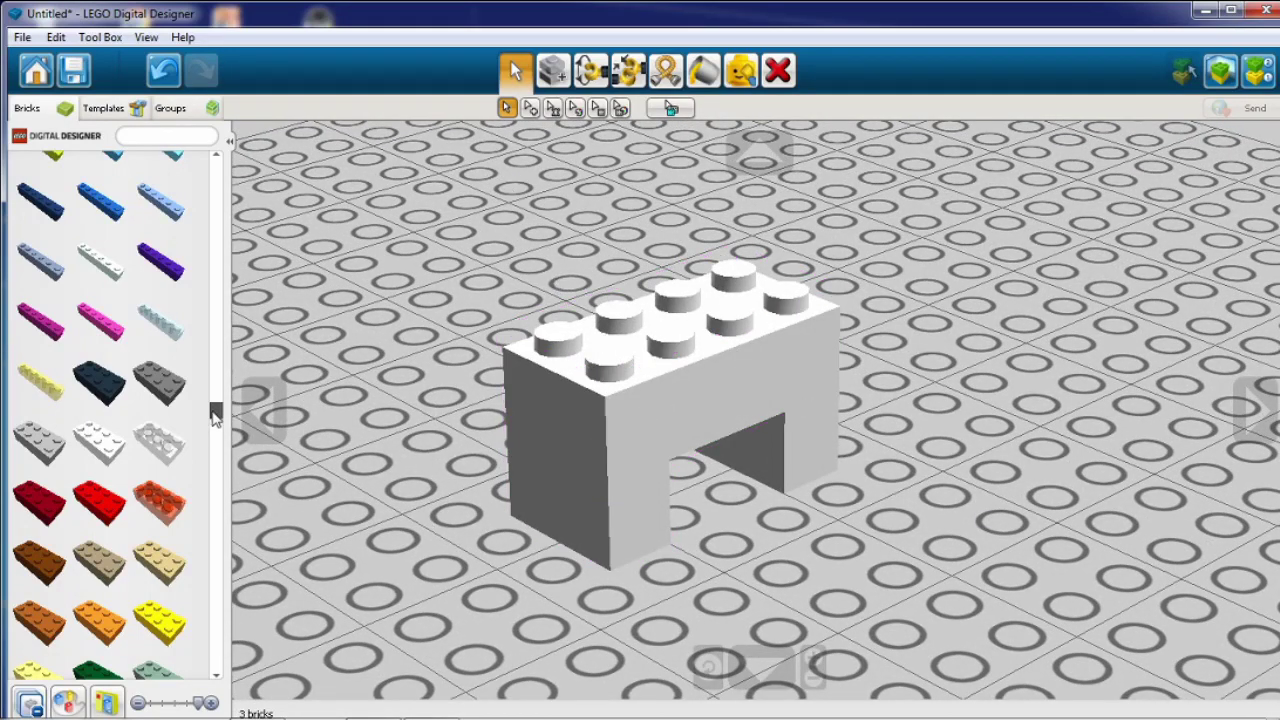
Step: Place the white 2x2 brick with an eye print on the baseplate behind the bridge, and delete it
{"action": "left_click_drag", "start_coordinate": [215, 415], "coordinate": [222, 307]}
{"action": "left_click", "coordinate": [157, 335]}
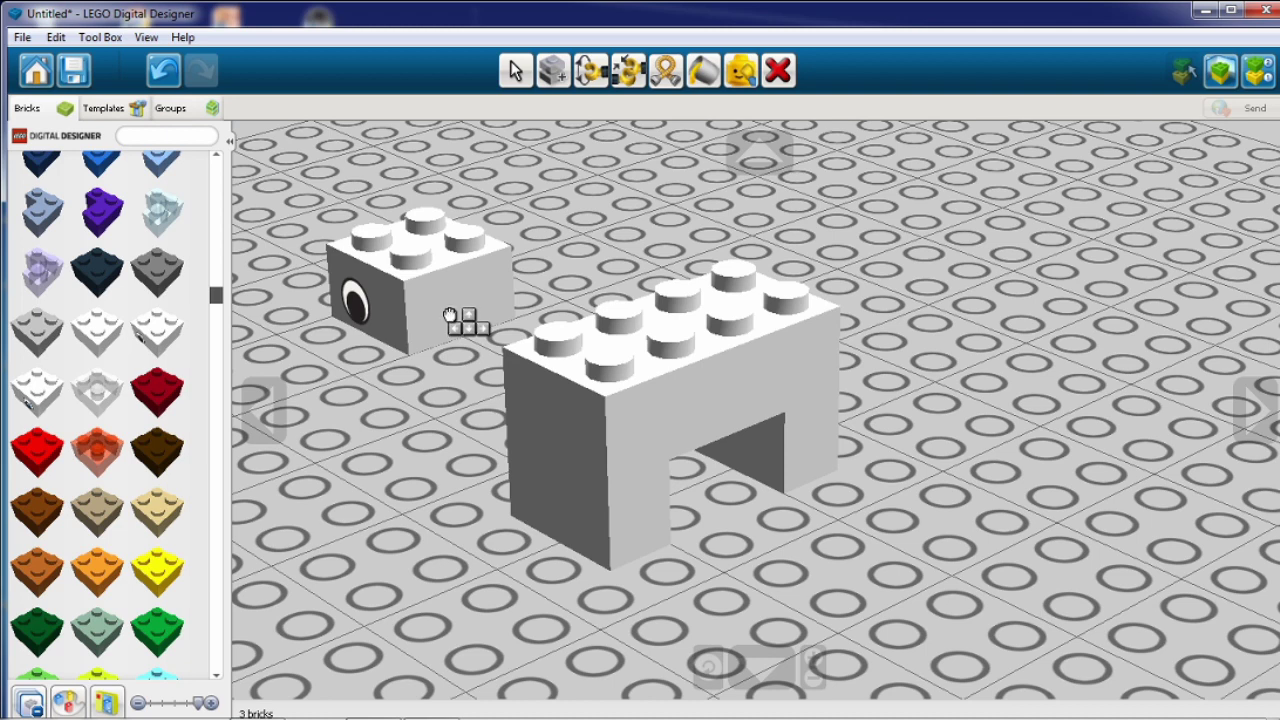
{"action": "left_click", "coordinate": [406, 346]}
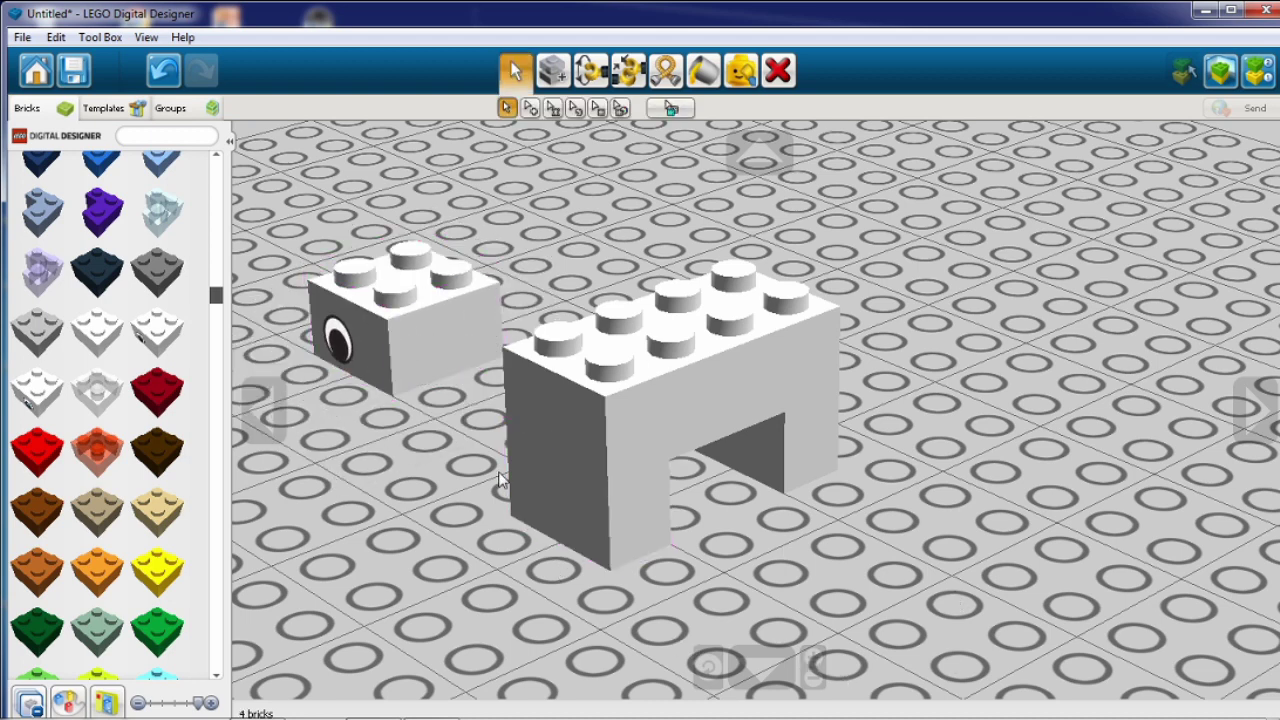
{"action": "left_click", "coordinate": [777, 70]}
{"action": "left_click", "coordinate": [390, 312]}
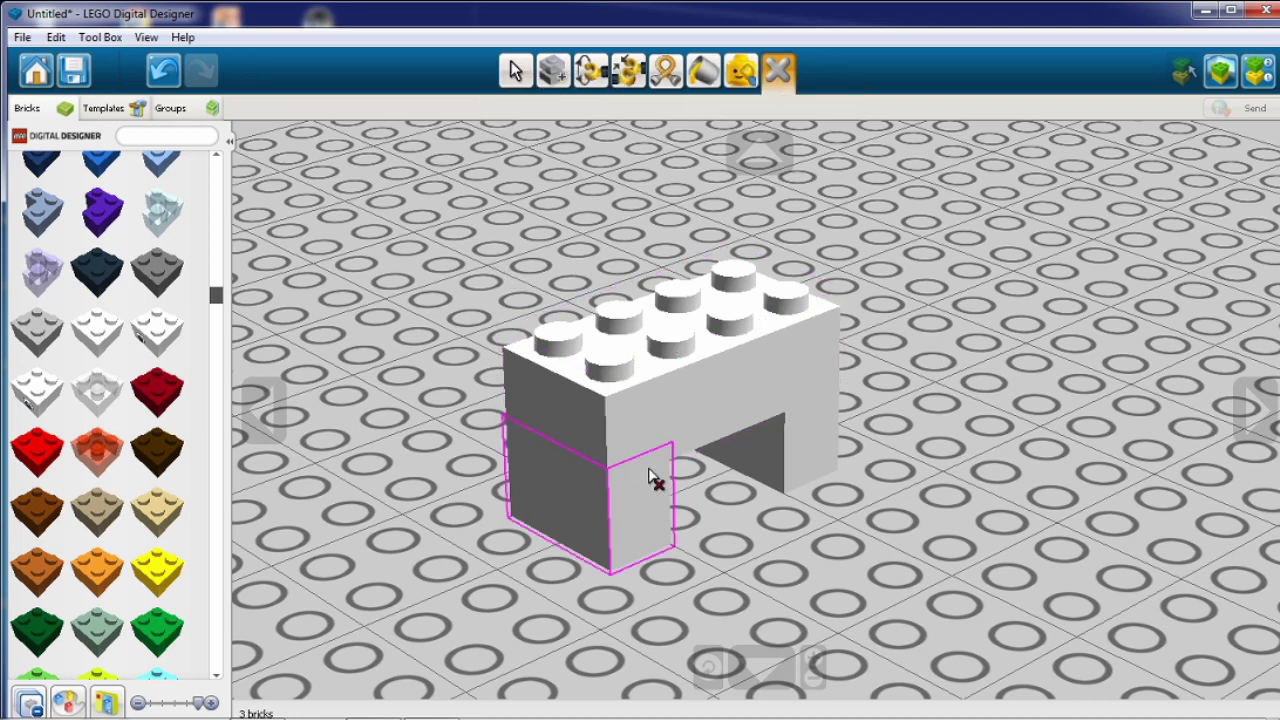
Step: Delete the white 2x4 brick on top of the bridge, and undo the deletion
{"action": "left_click", "coordinate": [645, 414]}
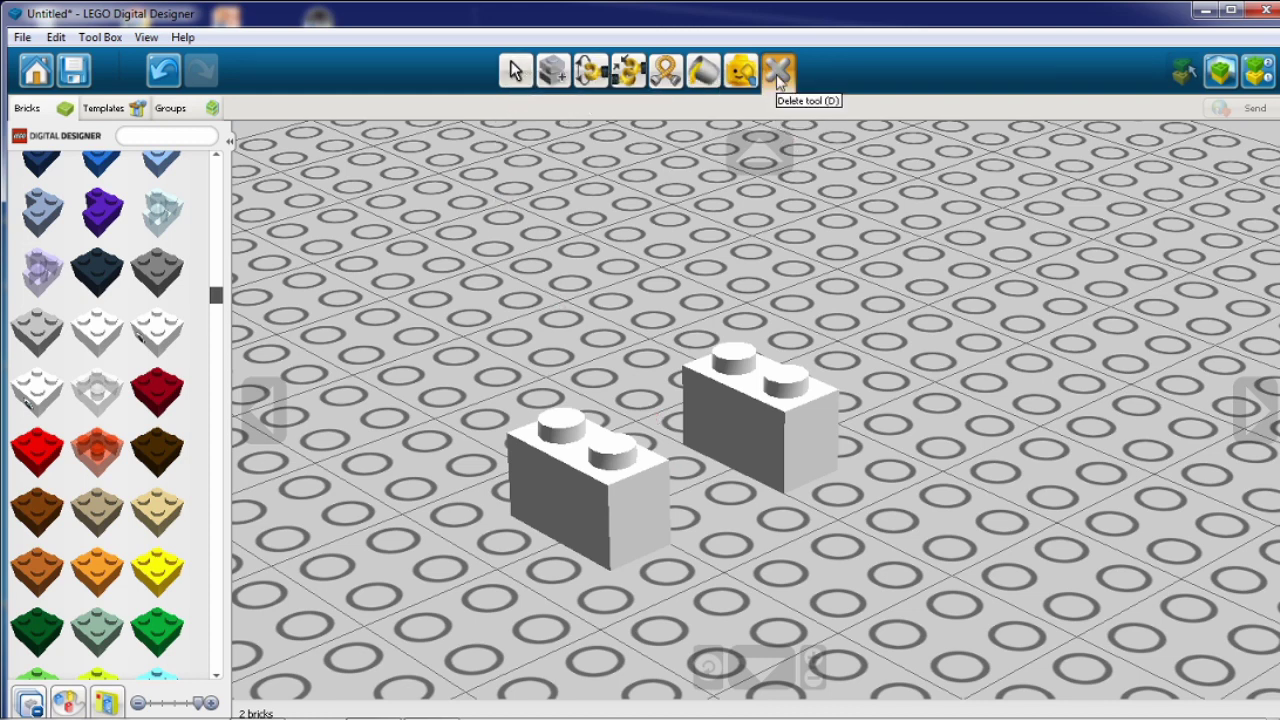
{"action": "left_click", "coordinate": [515, 72]}
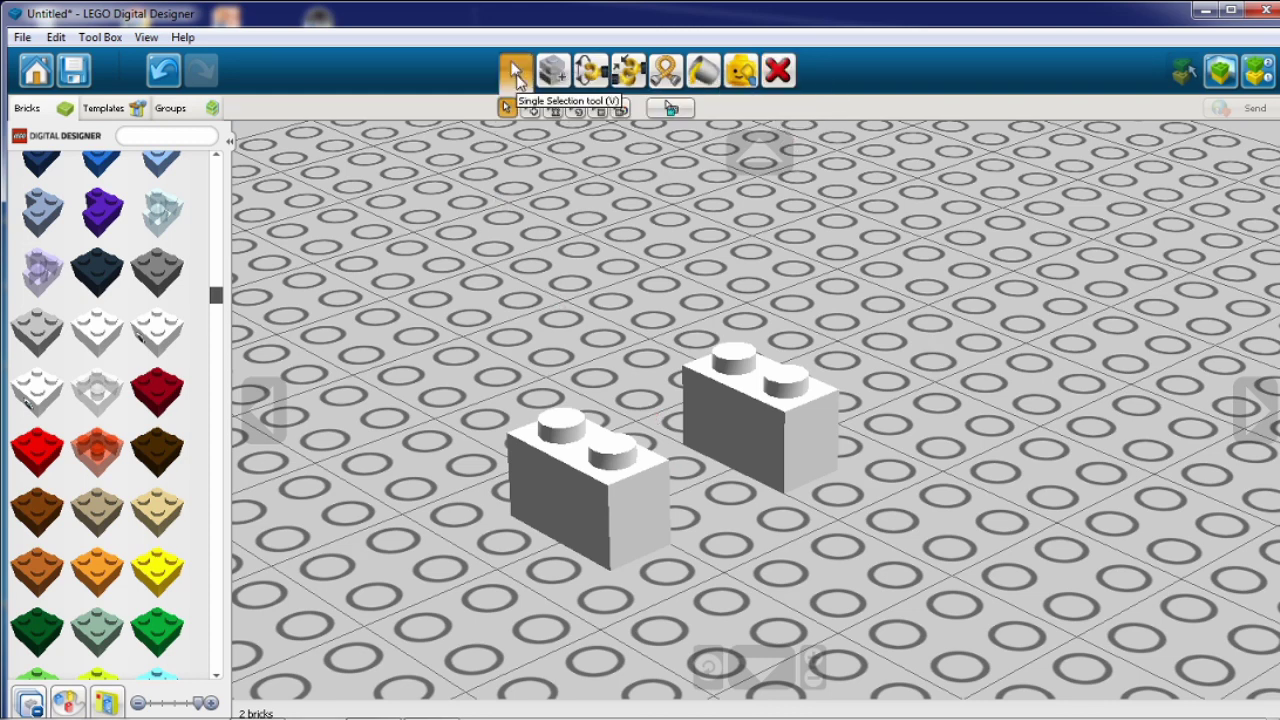
{"action": "left_click", "coordinate": [165, 76]}
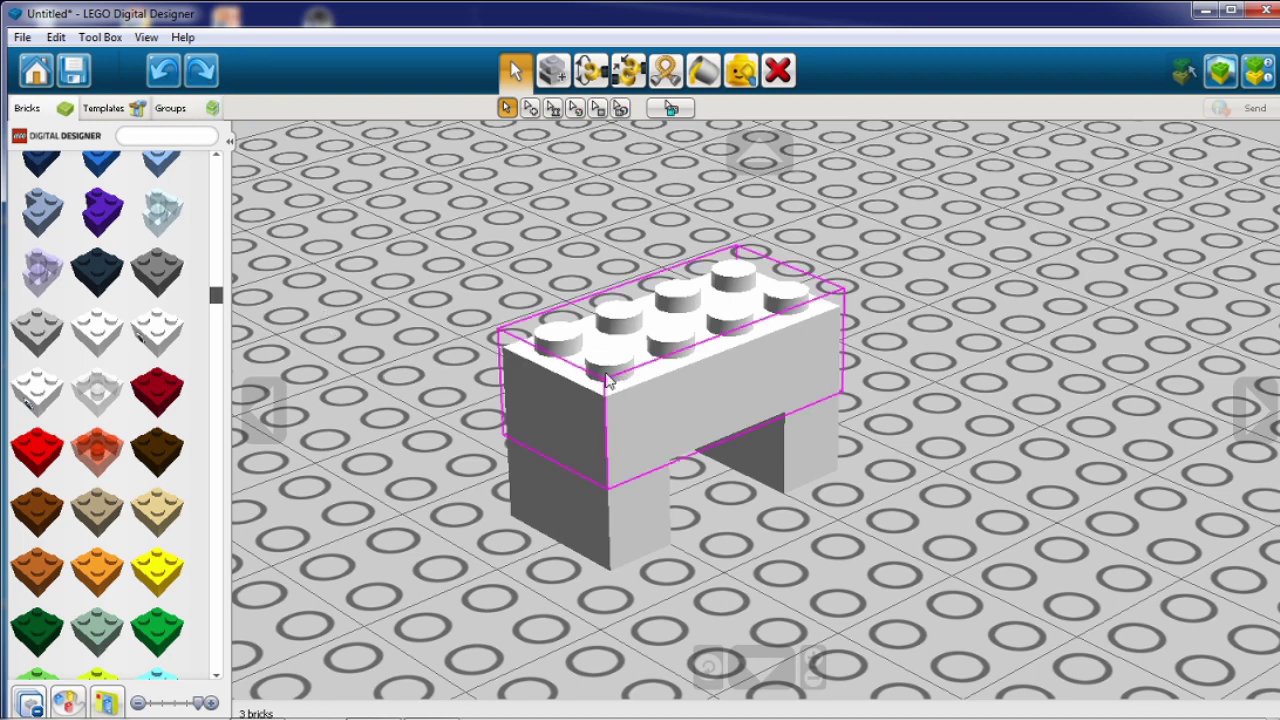
Step: Place a white 2x2 brick on the near end of the 2x4 brick, overhanging it by one stud row
{"action": "left_click", "coordinate": [166, 317]}
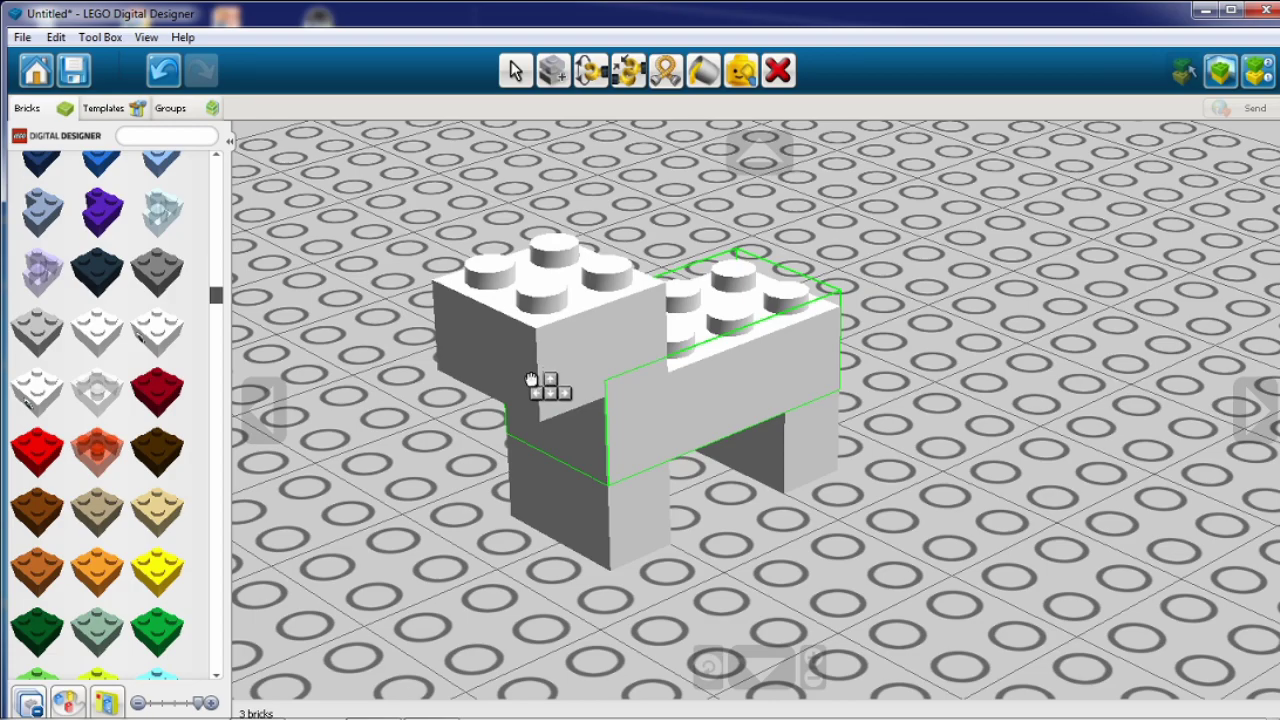
{"action": "left_click", "coordinate": [531, 381]}
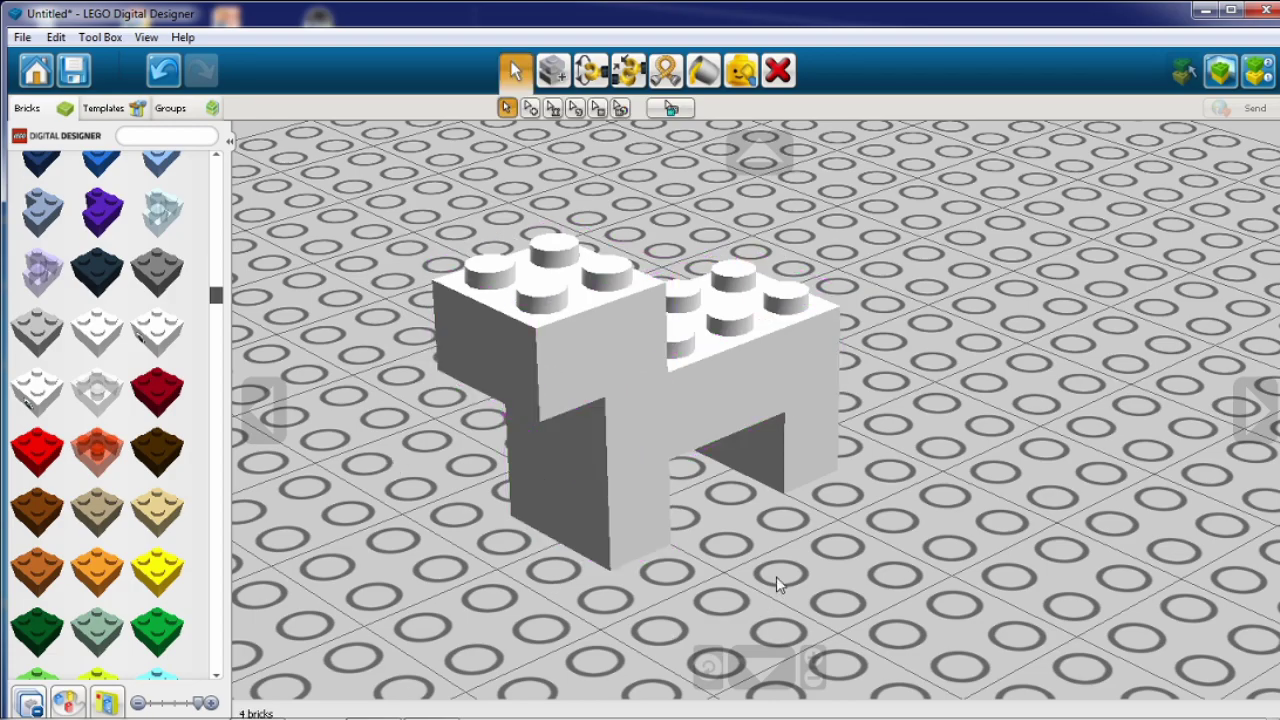
{"action": "right_click_drag", "start_coordinate": [776, 576], "coordinate": [803, 585]}
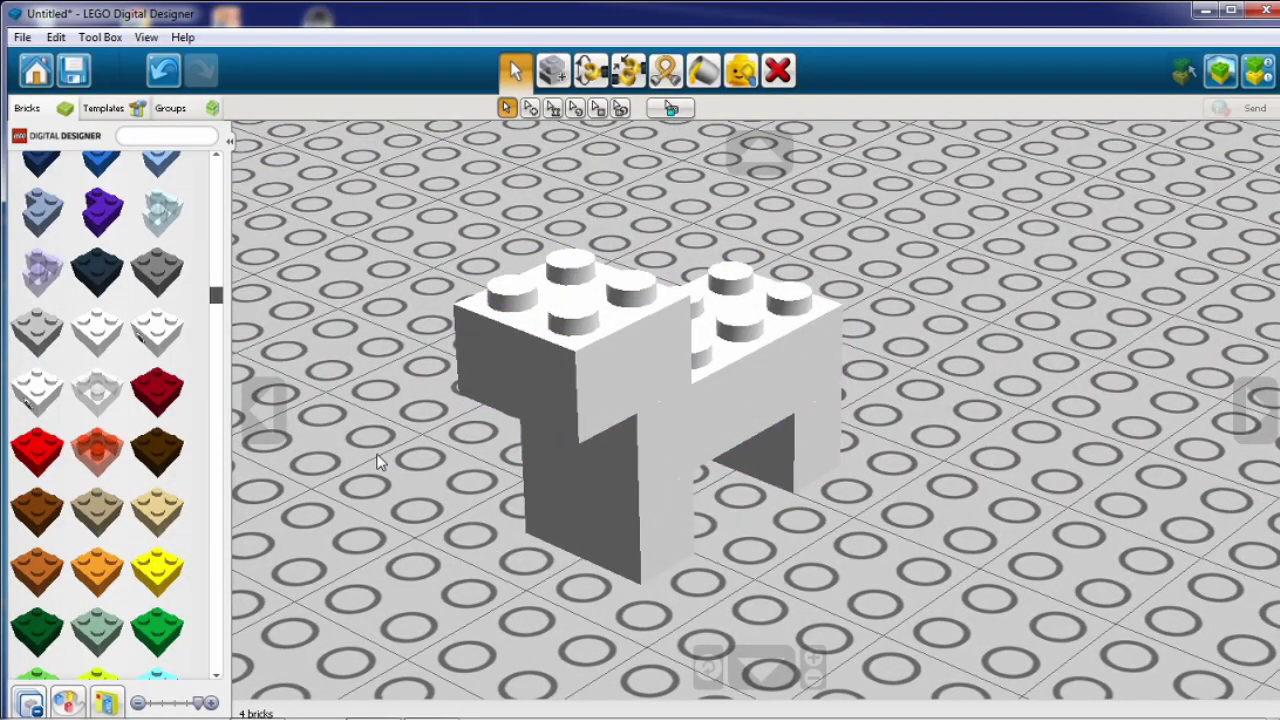
Step: Place a white 1x2 brick on the rear stud row of the overhanging 2x2 brick
{"action": "scroll", "coordinate": [128, 452], "scroll_direction": "up", "scroll_amount": 10}
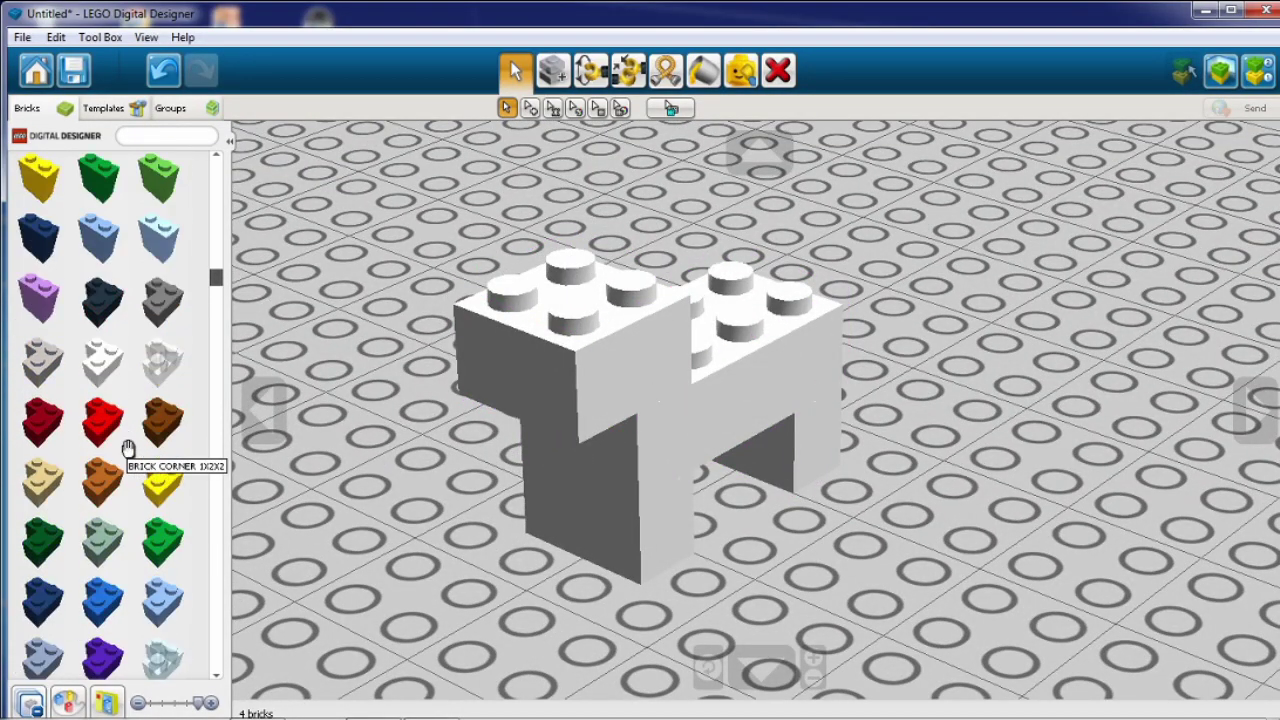
{"action": "scroll", "coordinate": [128, 452], "scroll_direction": "up", "scroll_amount": 10}
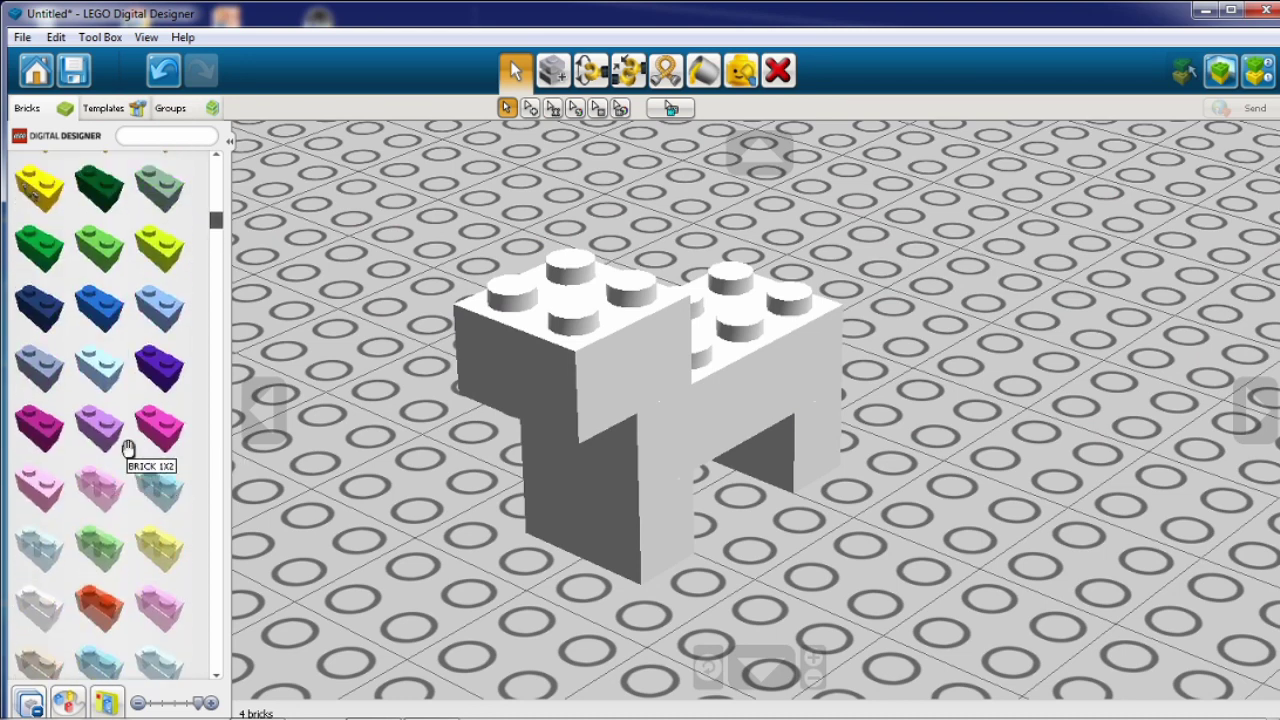
{"action": "scroll", "coordinate": [128, 452], "scroll_direction": "up", "scroll_amount": 5}
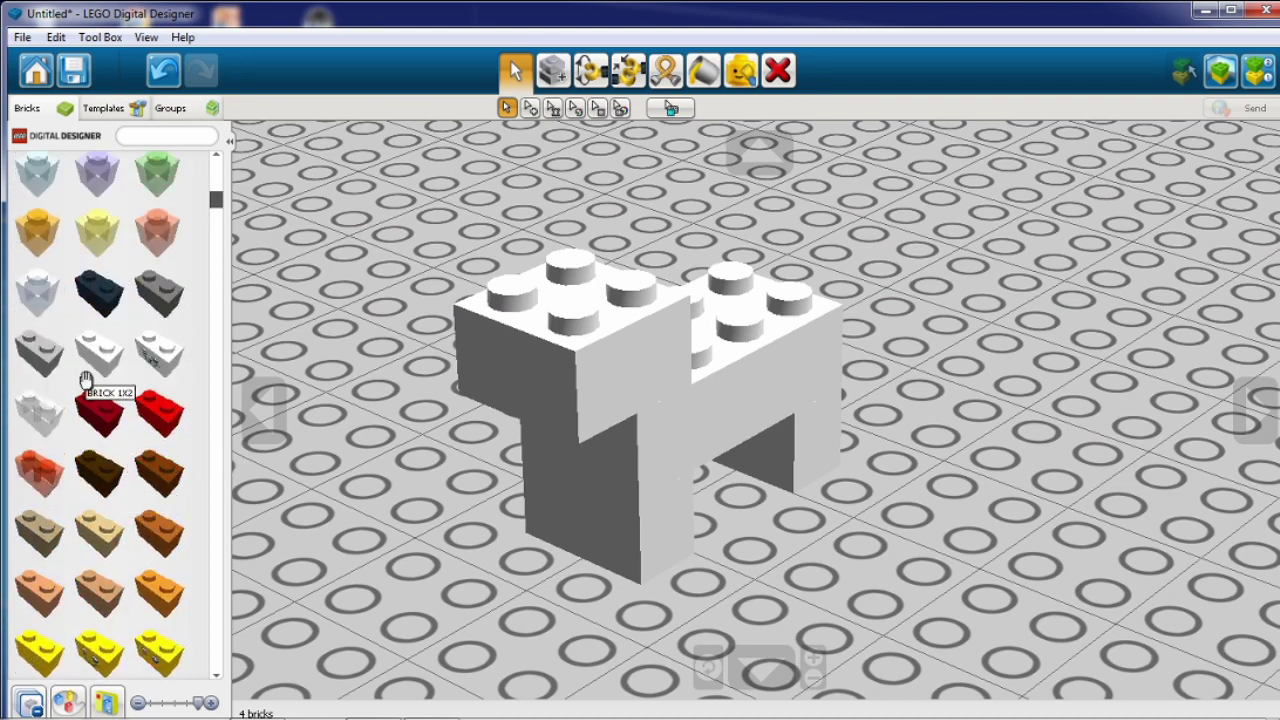
{"action": "left_click", "coordinate": [92, 350]}
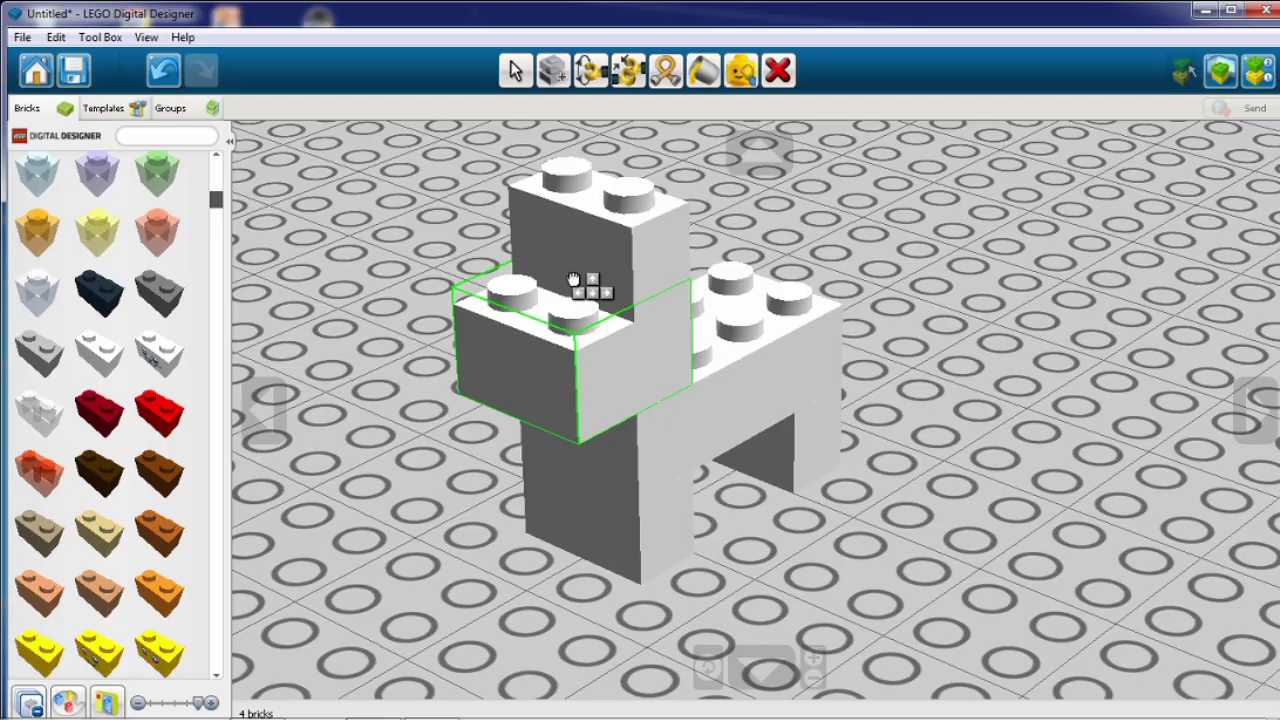
{"action": "left_click", "coordinate": [573, 280]}
{"action": "scroll", "coordinate": [865, 514], "scroll_direction": "up", "scroll_amount": 5}
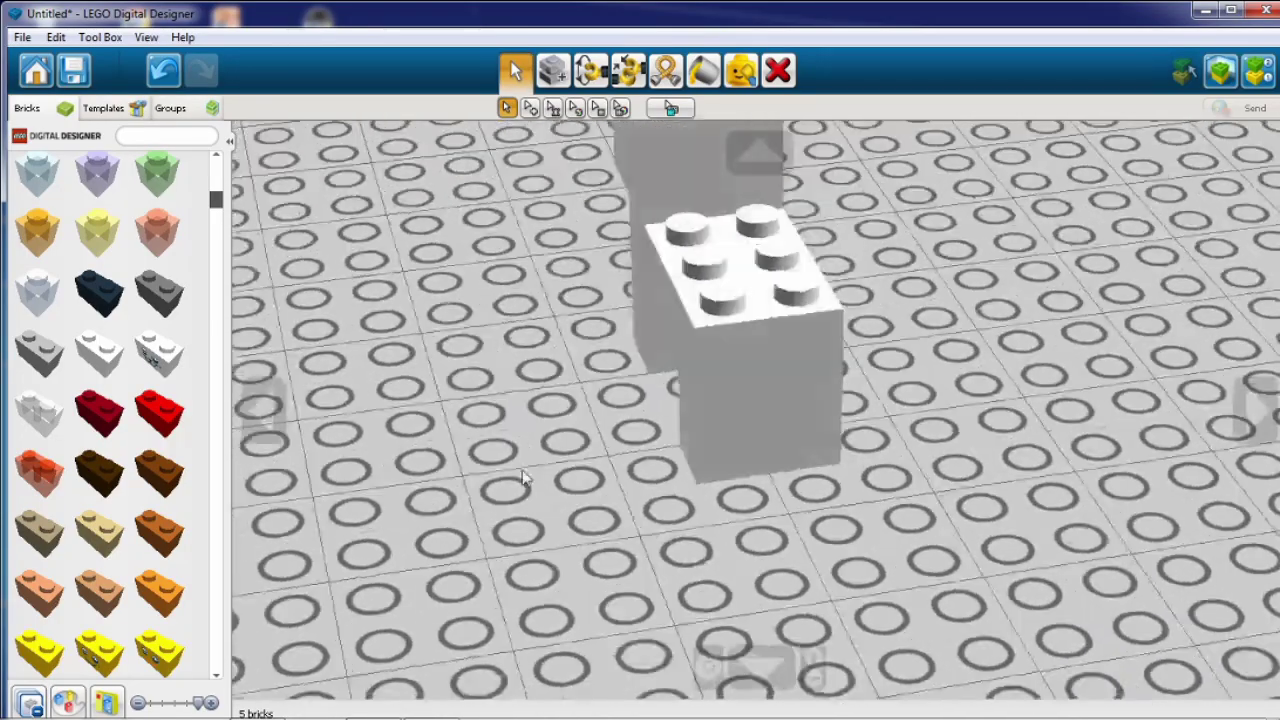
{"action": "right_click_drag", "start_coordinate": [522, 478], "coordinate": [810, 470]}
Step: Select the two adjoining yellow bricks together and place a clone of them between the originals and the white model
{"action": "scroll", "coordinate": [834, 475], "scroll_direction": "down", "scroll_amount": 5}
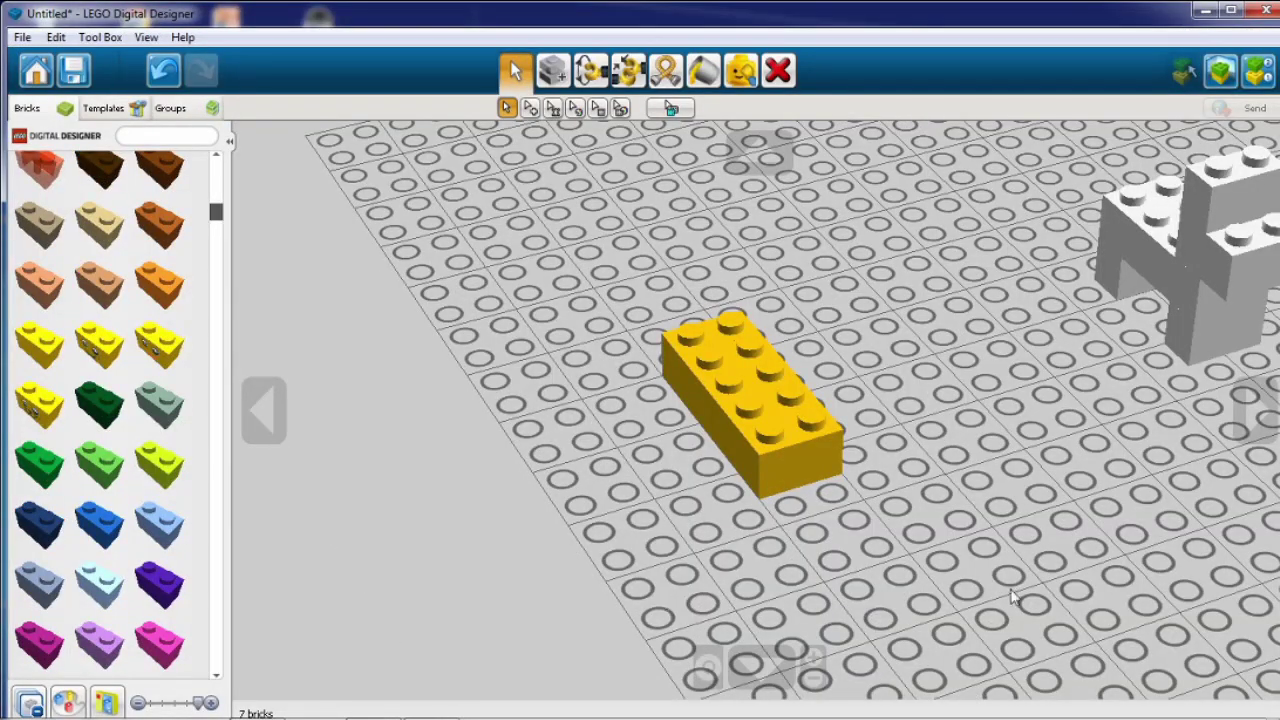
{"action": "mouse_move", "coordinate": [955, 562]}
{"action": "right_mouse_down"}
{"action": "mouse_move", "coordinate": [866, 546]}
{"action": "mouse_move", "coordinate": [966, 515]}
{"action": "mouse_move", "coordinate": [966, 479]}
{"action": "mouse_move", "coordinate": [966, 550]}
{"action": "right_mouse_up"}
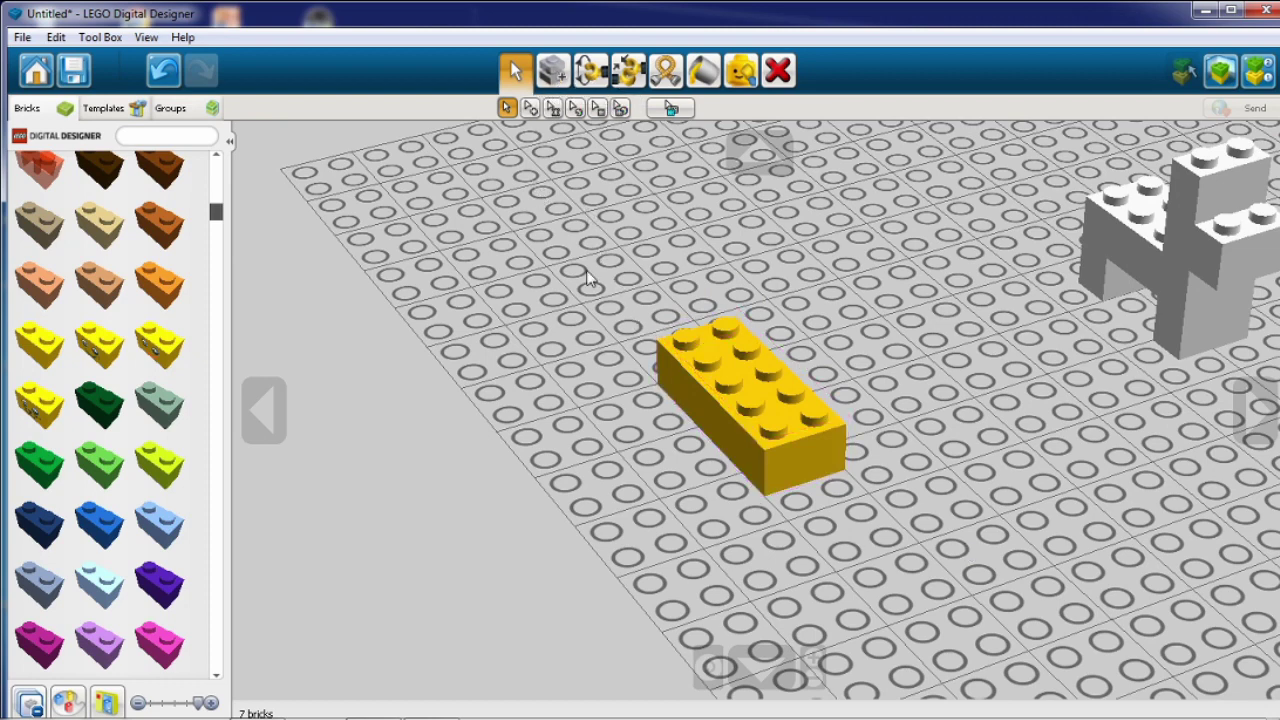
{"action": "left_click_drag", "start_coordinate": [640, 400], "coordinate": [954, 553]}
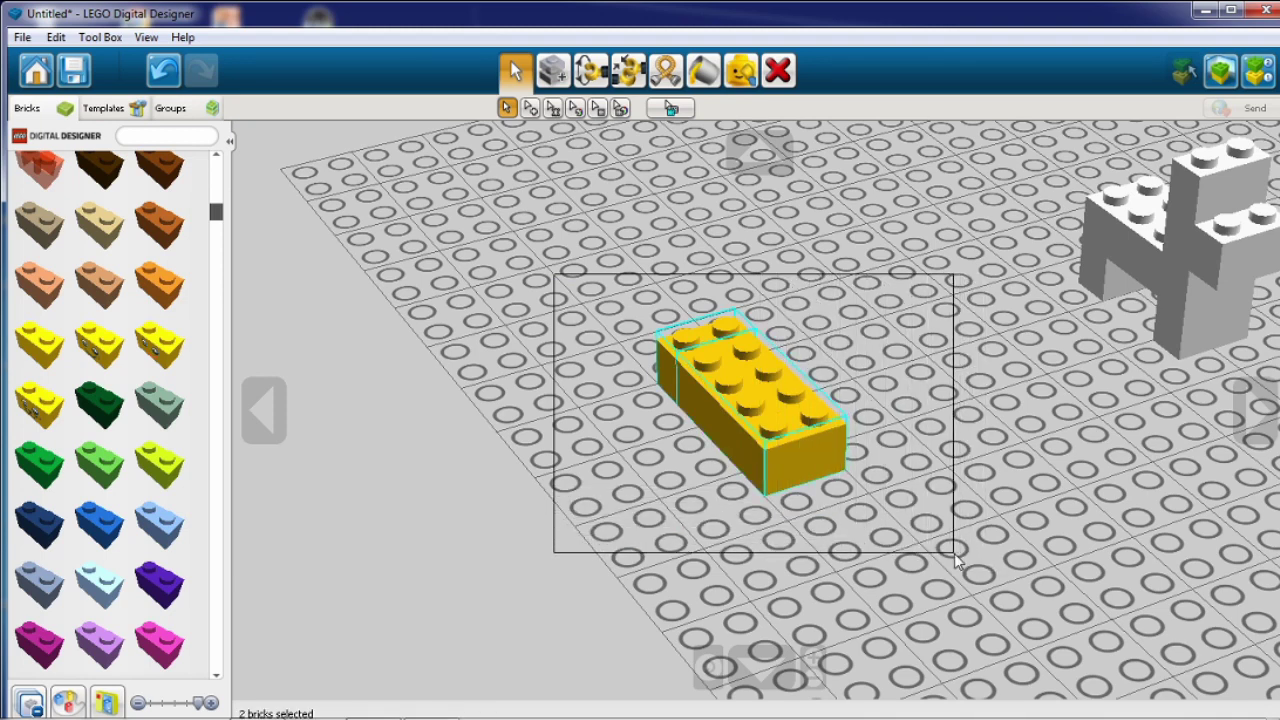
{"action": "left_click_drag", "start_coordinate": [954, 553], "coordinate": [954, 553]}
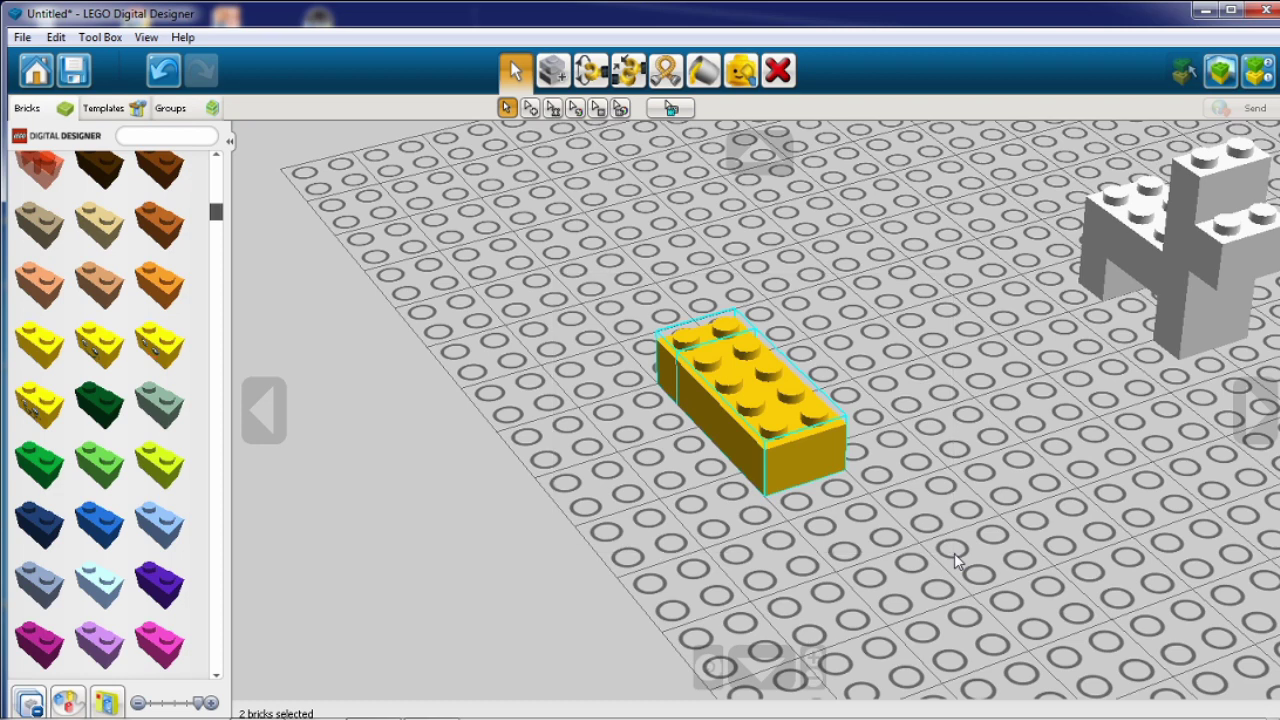
{"action": "left_click", "coordinate": [553, 70]}
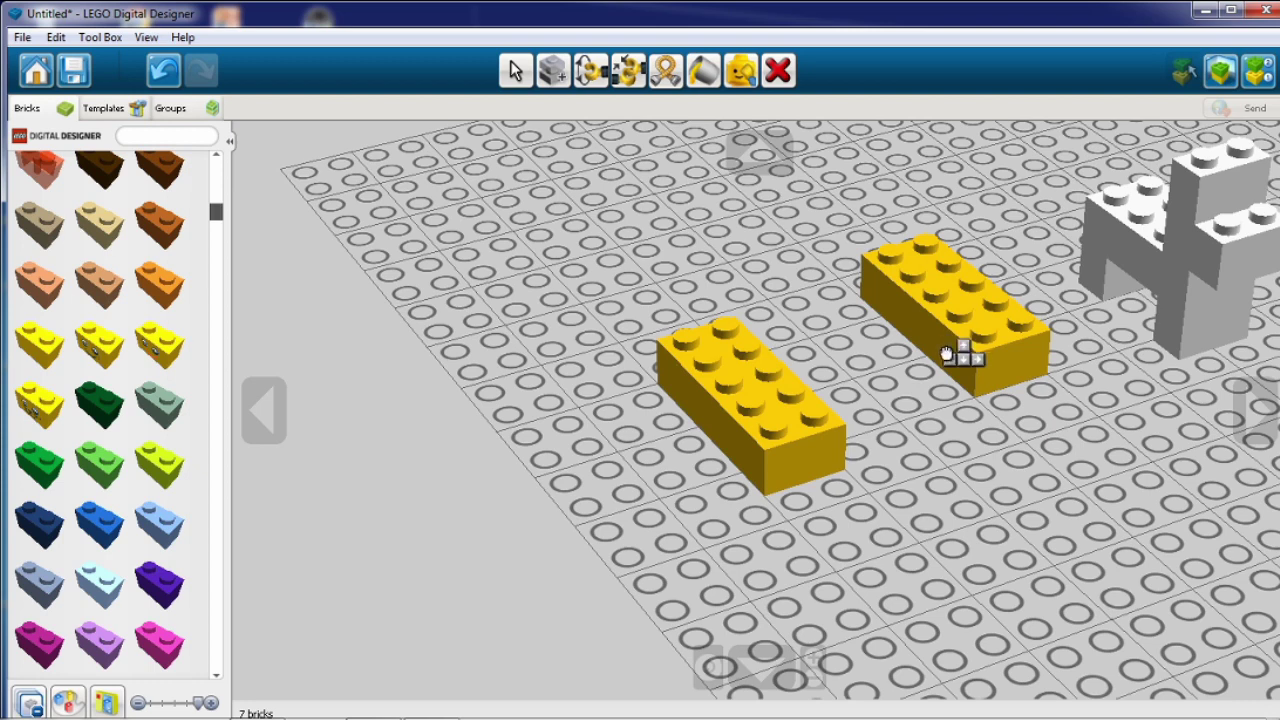
{"action": "left_click", "coordinate": [960, 362]}
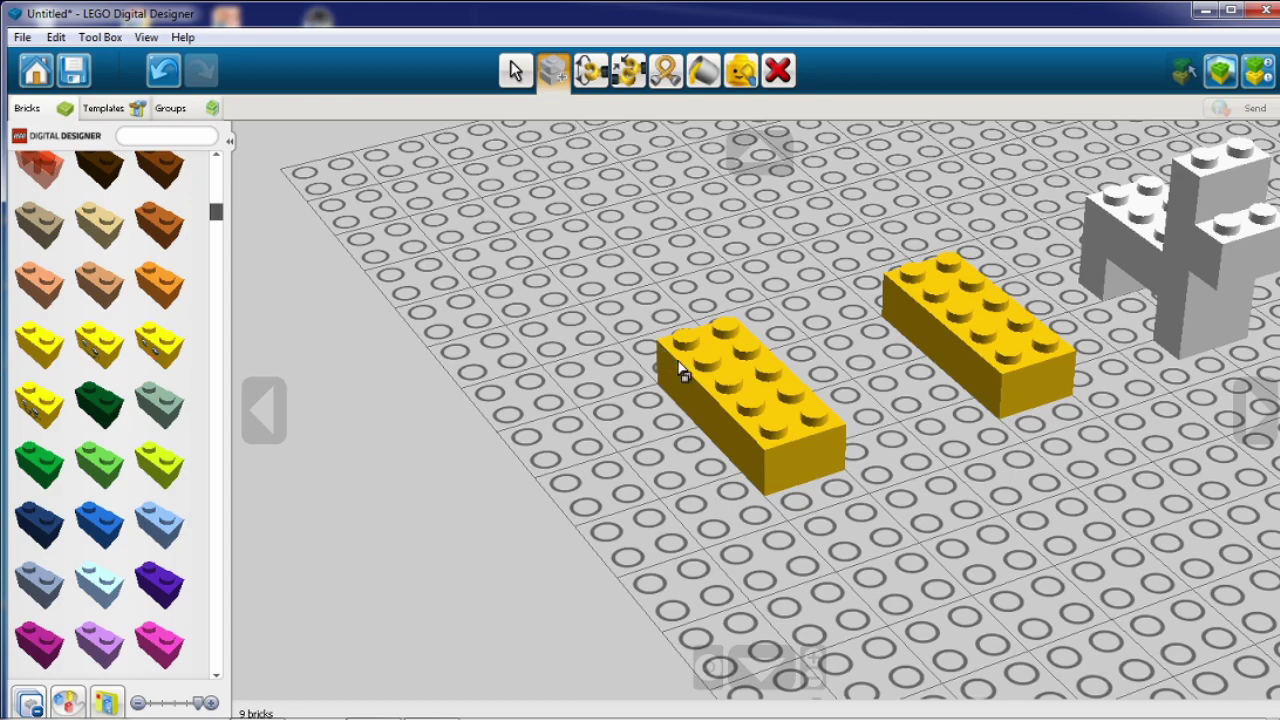
Step: Clone the yellow brick pair farthest from the white model and place the rotated clone against one of its ends, forming an L
{"action": "mouse_move", "coordinate": [594, 286]}
{"action": "left_mouse_down"}
{"action": "mouse_move", "coordinate": [814, 514]}
{"action": "mouse_move", "coordinate": [914, 571]}
{"action": "left_mouse_up"}
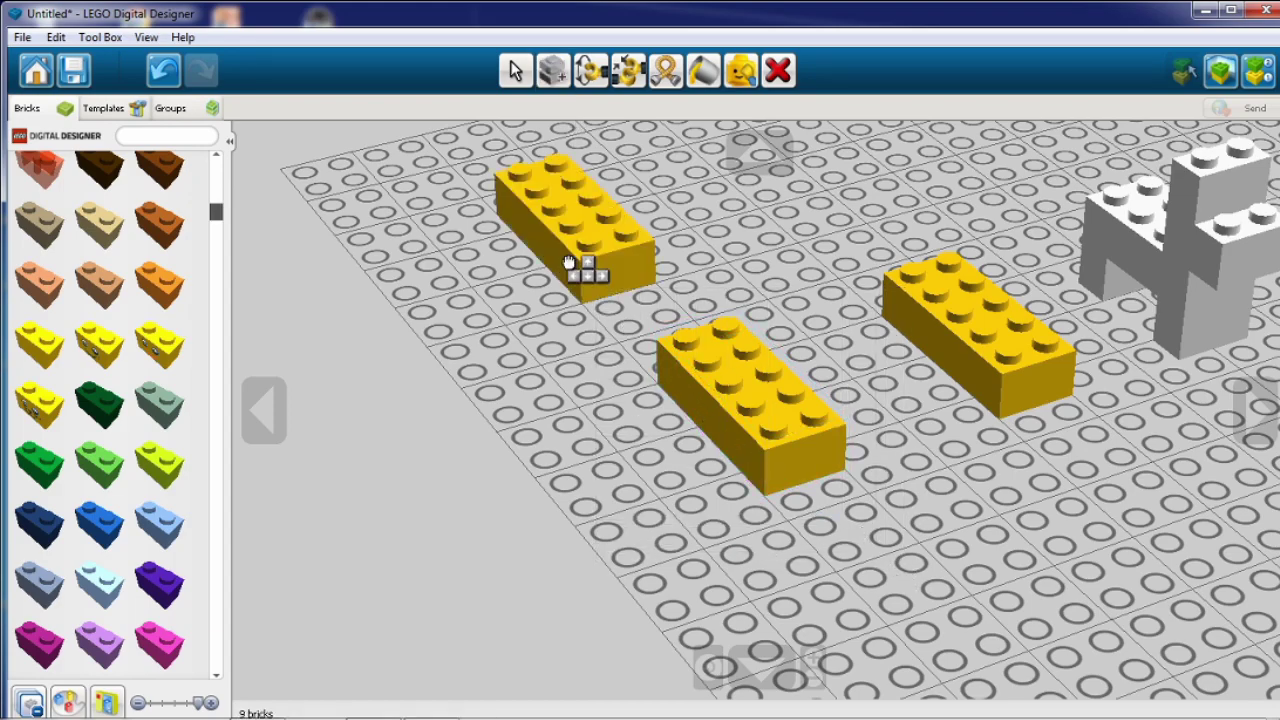
{"action": "mouse_move", "coordinate": [634, 331]}
{"action": "right_mouse_down"}
{"action": "mouse_move", "coordinate": [657, 380]}
{"action": "mouse_move", "coordinate": [766, 414]}
{"action": "mouse_move", "coordinate": [909, 337]}
{"action": "mouse_move", "coordinate": [706, 417]}
{"action": "right_mouse_up"}
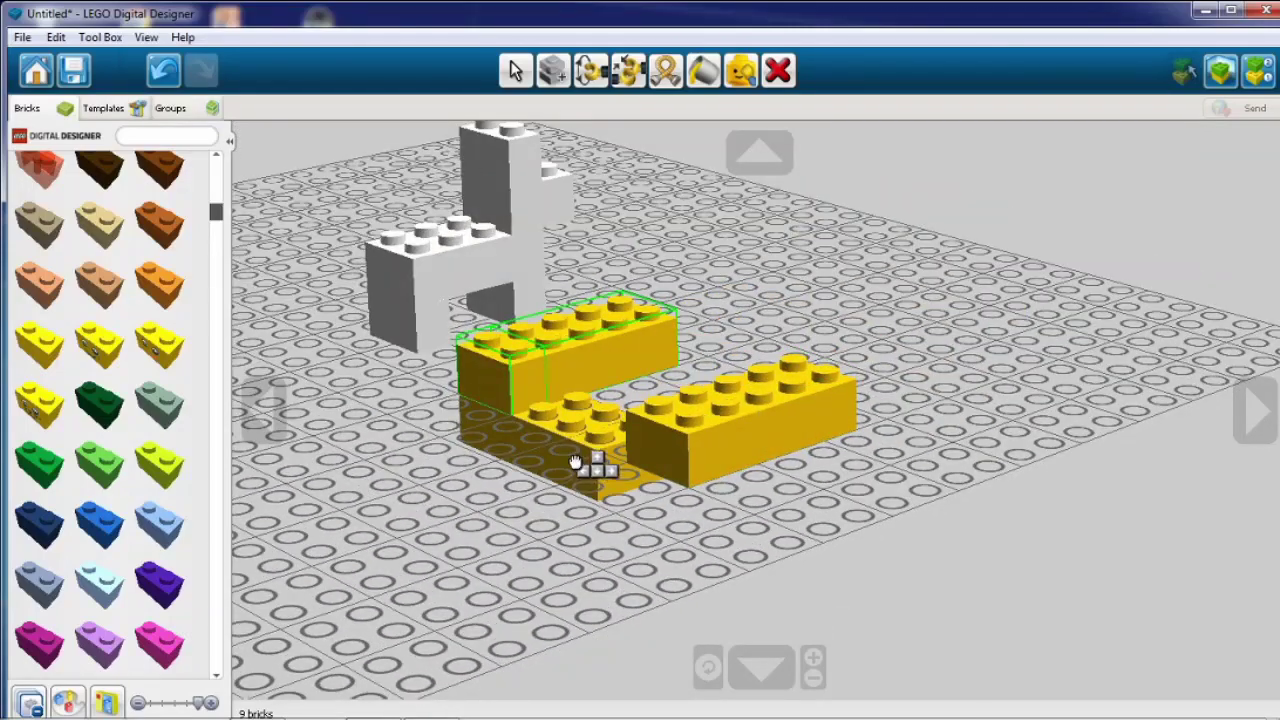
{"action": "left_click", "coordinate": [543, 465]}
{"action": "mouse_move", "coordinate": [543, 465]}
{"action": "right_mouse_down"}
{"action": "mouse_move", "coordinate": [529, 543]}
{"action": "mouse_move", "coordinate": [614, 443]}
{"action": "mouse_move", "coordinate": [606, 486]}
{"action": "mouse_move", "coordinate": [563, 503]}
{"action": "right_mouse_up"}
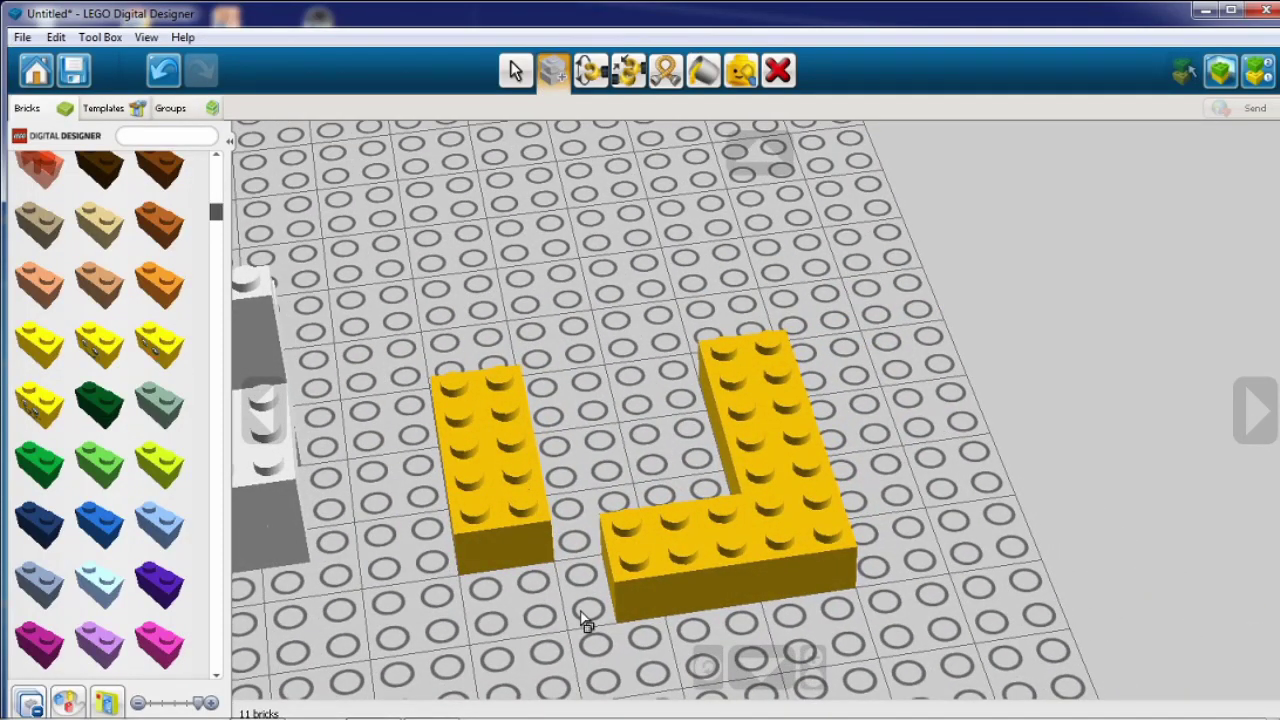
Step: Place a yellow 2x3 brick between the L and the remaining yellow pair, completing a U-shaped wall layer
{"action": "key", "text": "v"}
{"action": "mouse_move", "coordinate": [215, 211]}
{"action": "left_mouse_down"}
{"action": "mouse_move", "coordinate": [218, 166]}
{"action": "mouse_move", "coordinate": [222, 385]}
{"action": "left_mouse_up"}
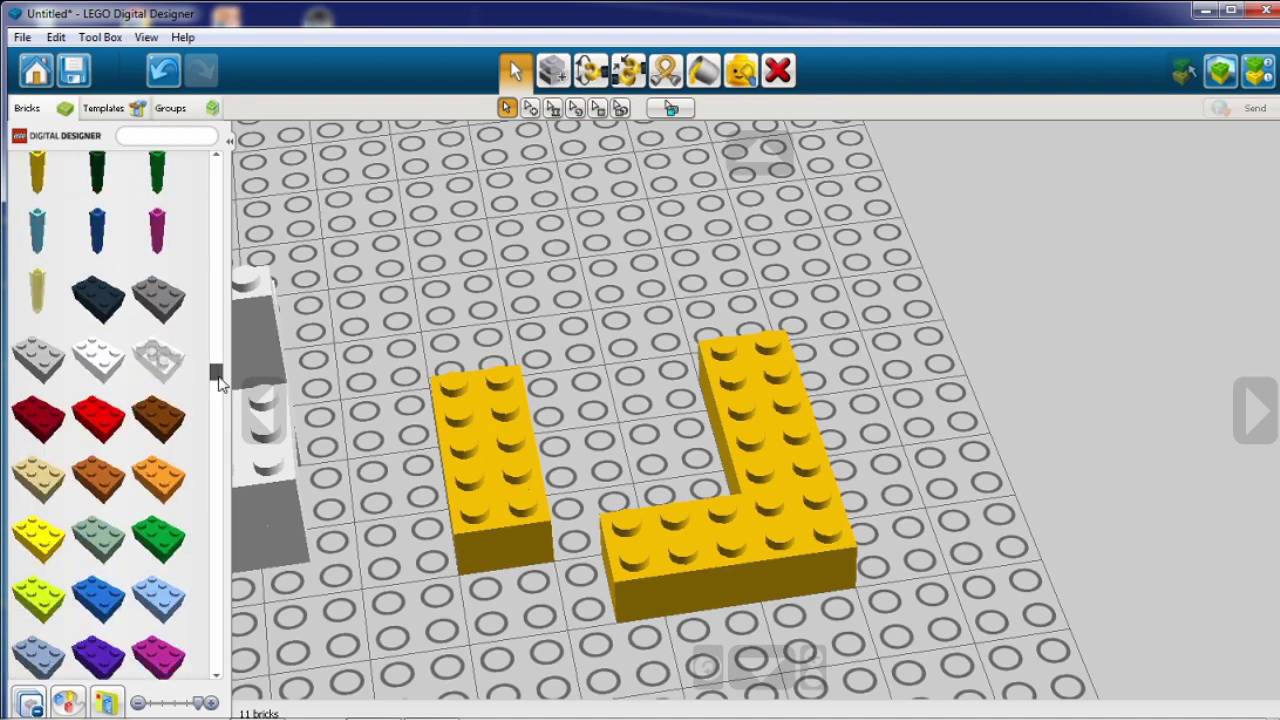
{"action": "left_click", "coordinate": [38, 537]}
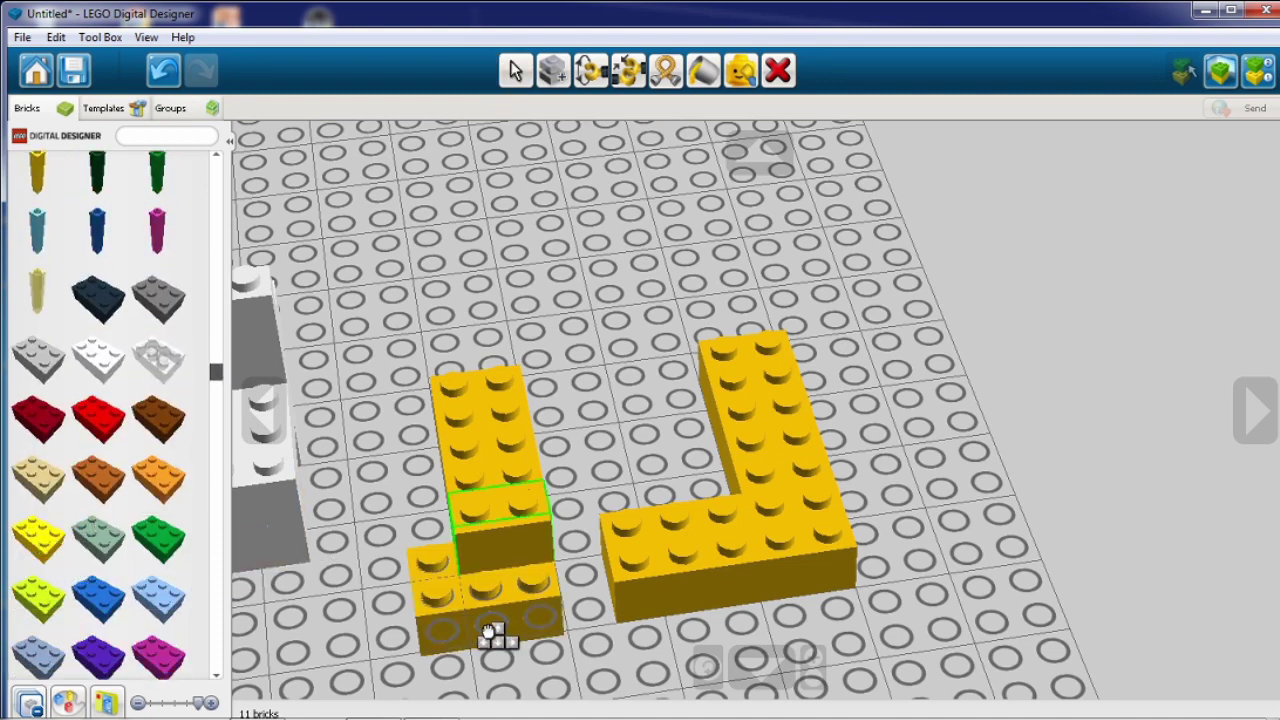
{"action": "left_click", "coordinate": [512, 665]}
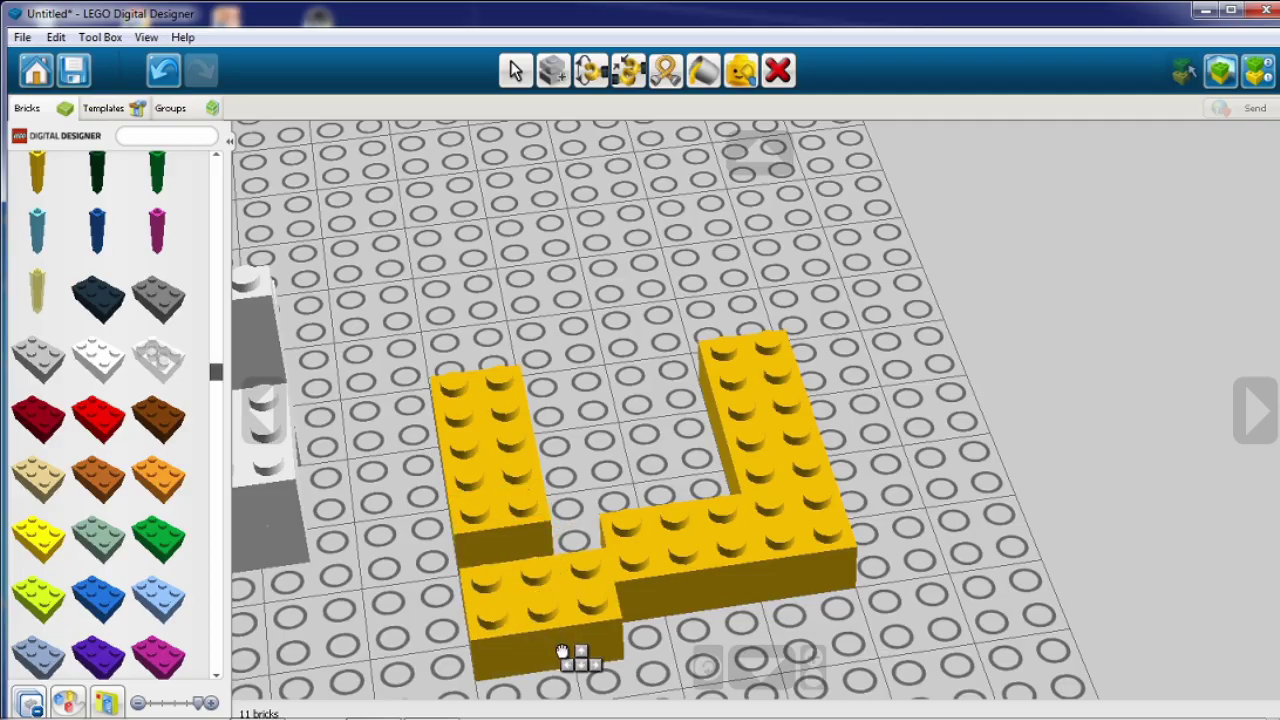
{"action": "left_click", "coordinate": [580, 662]}
{"action": "right_click_drag", "start_coordinate": [855, 517], "coordinate": [425, 263]}
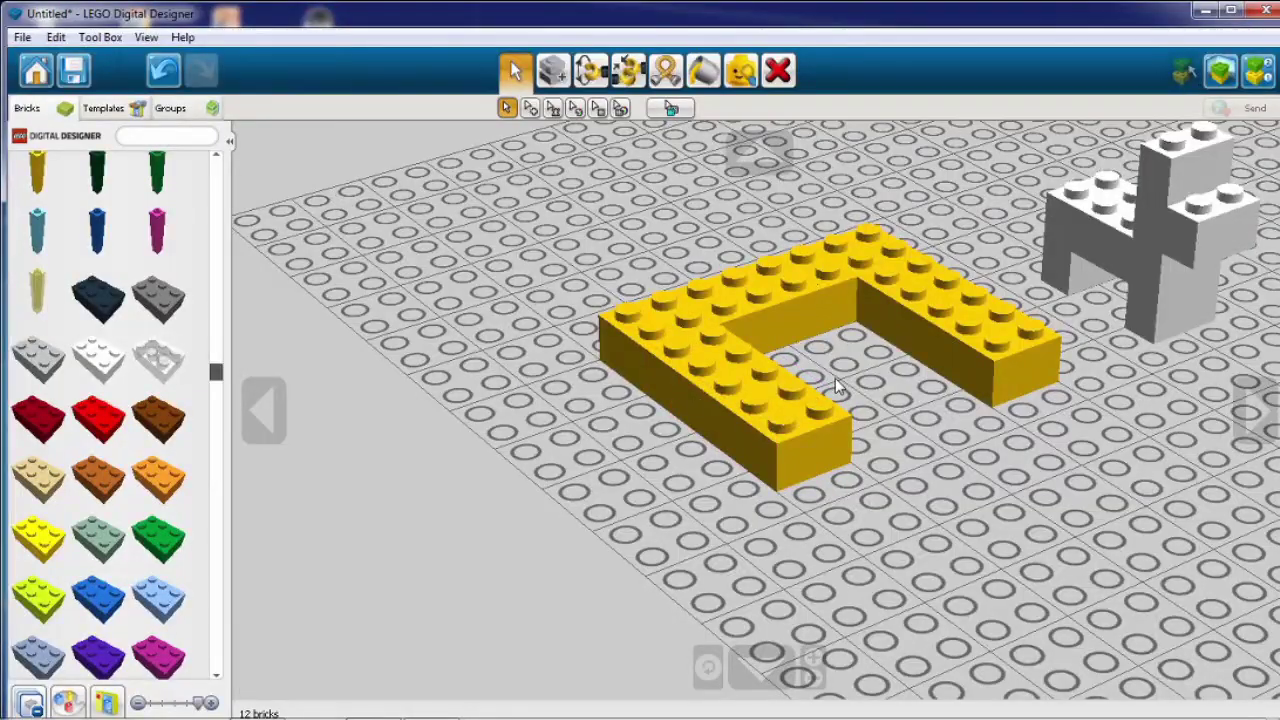
Step: Select all seven yellow bricks of the U and place a clone of them directly on top as a second layer
{"action": "right_click_drag", "start_coordinate": [838, 388], "coordinate": [600, 310]}
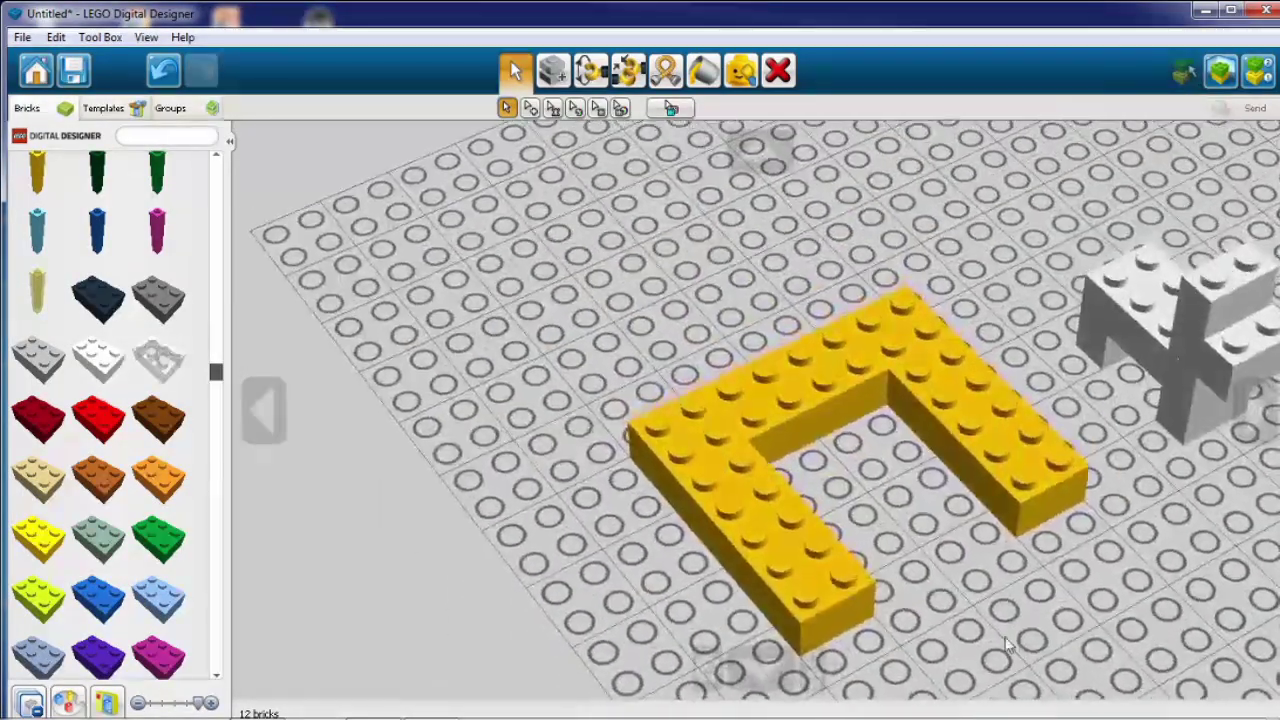
{"action": "mouse_move", "coordinate": [567, 297]}
{"action": "left_mouse_down"}
{"action": "mouse_move", "coordinate": [1010, 598]}
{"action": "mouse_move", "coordinate": [1105, 705]}
{"action": "mouse_move", "coordinate": [1238, 692]}
{"action": "mouse_move", "coordinate": [1100, 688]}
{"action": "mouse_move", "coordinate": [1106, 655]}
{"action": "mouse_move", "coordinate": [1036, 665]}
{"action": "mouse_move", "coordinate": [1034, 684]}
{"action": "mouse_move", "coordinate": [1094, 692]}
{"action": "mouse_move", "coordinate": [1092, 640]}
{"action": "mouse_move", "coordinate": [1127, 572]}
{"action": "mouse_move", "coordinate": [1100, 680]}
{"action": "left_mouse_up"}
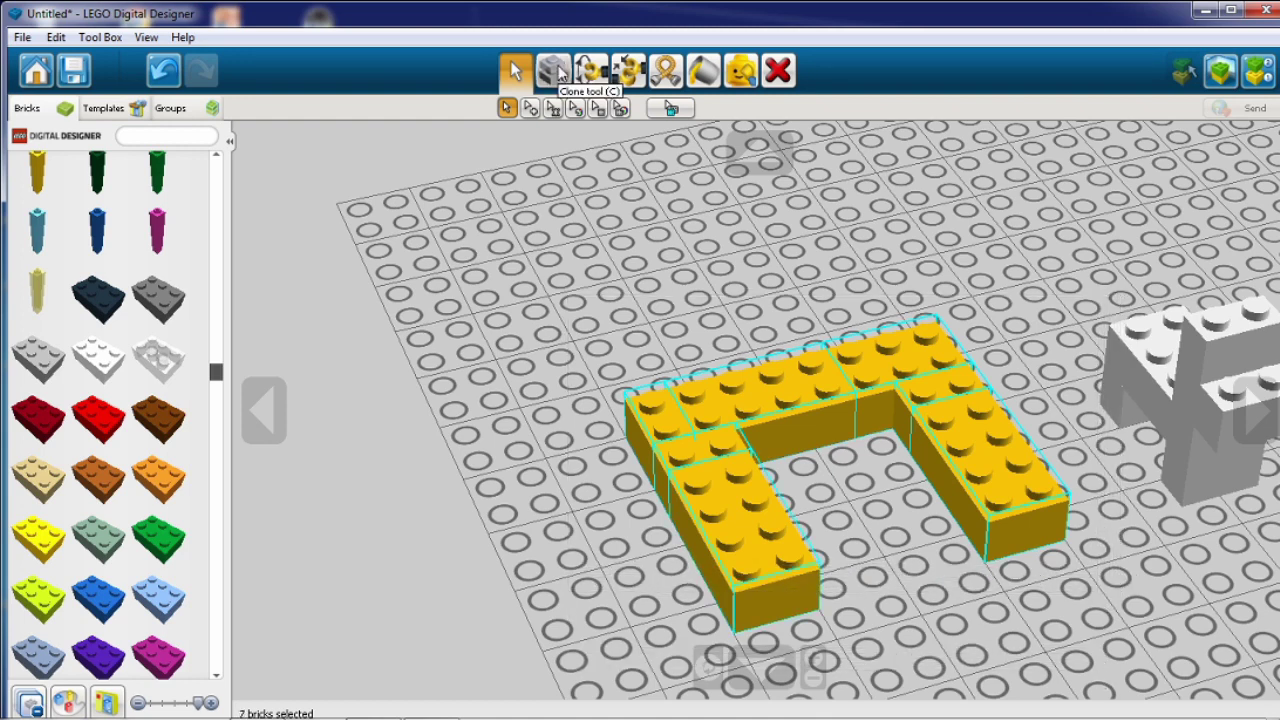
{"action": "left_click", "coordinate": [552, 70]}
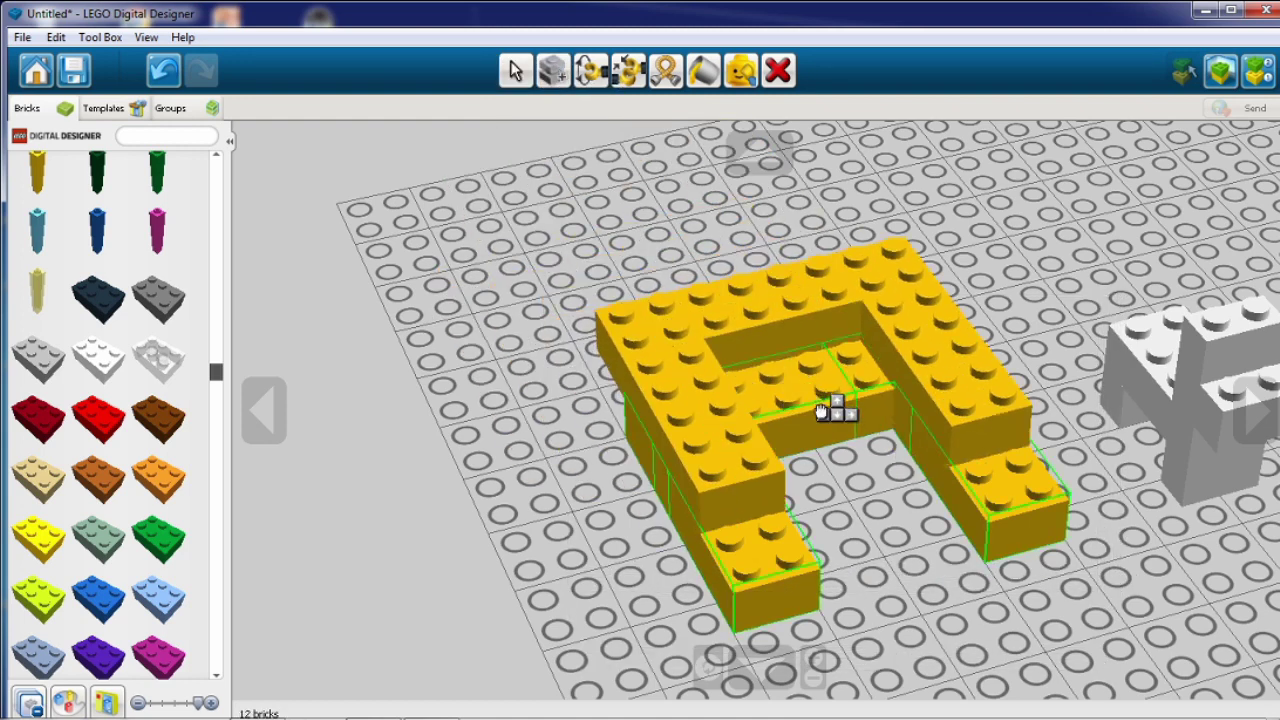
{"action": "left_click", "coordinate": [850, 453]}
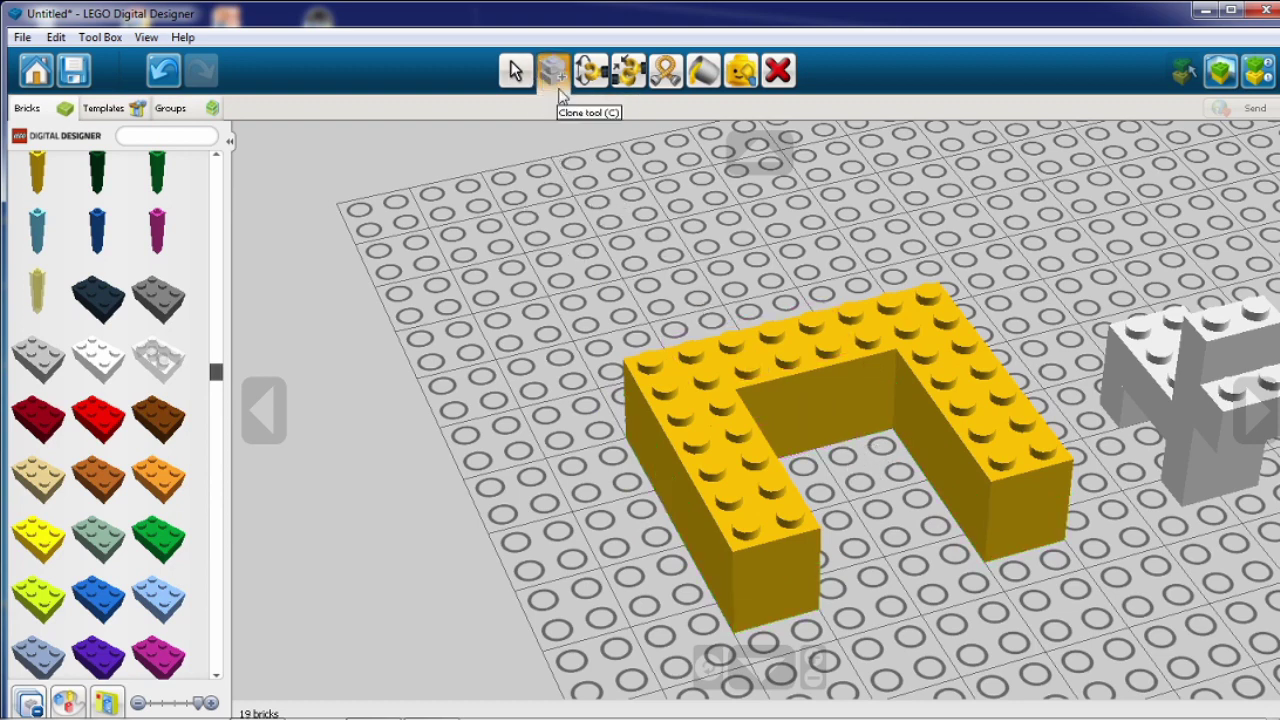
Step: Select both layers of the yellow U-shaped wall and stack a clone of them exactly on top
{"action": "left_click_drag", "start_coordinate": [540, 236], "coordinate": [1077, 654]}
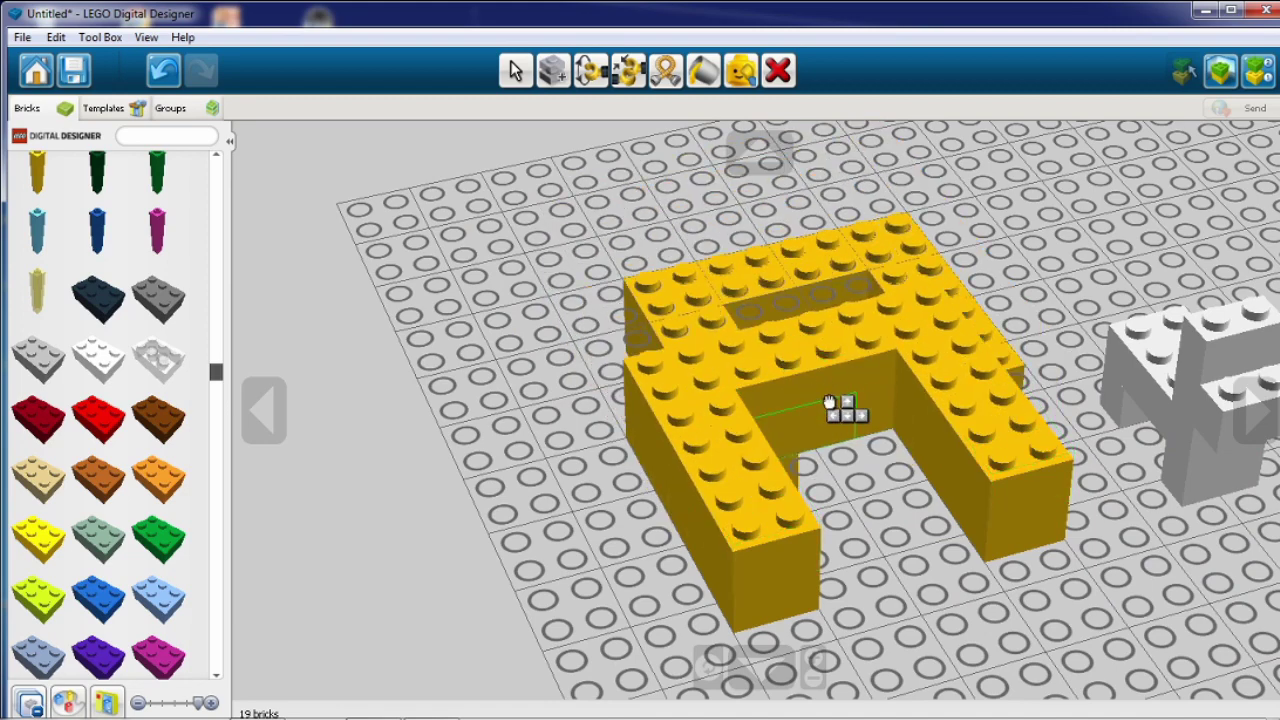
{"action": "mouse_move", "coordinate": [880, 423]}
{"action": "right_mouse_down"}
{"action": "mouse_move", "coordinate": [777, 443]}
{"action": "mouse_move", "coordinate": [838, 415]}
{"action": "right_mouse_up"}
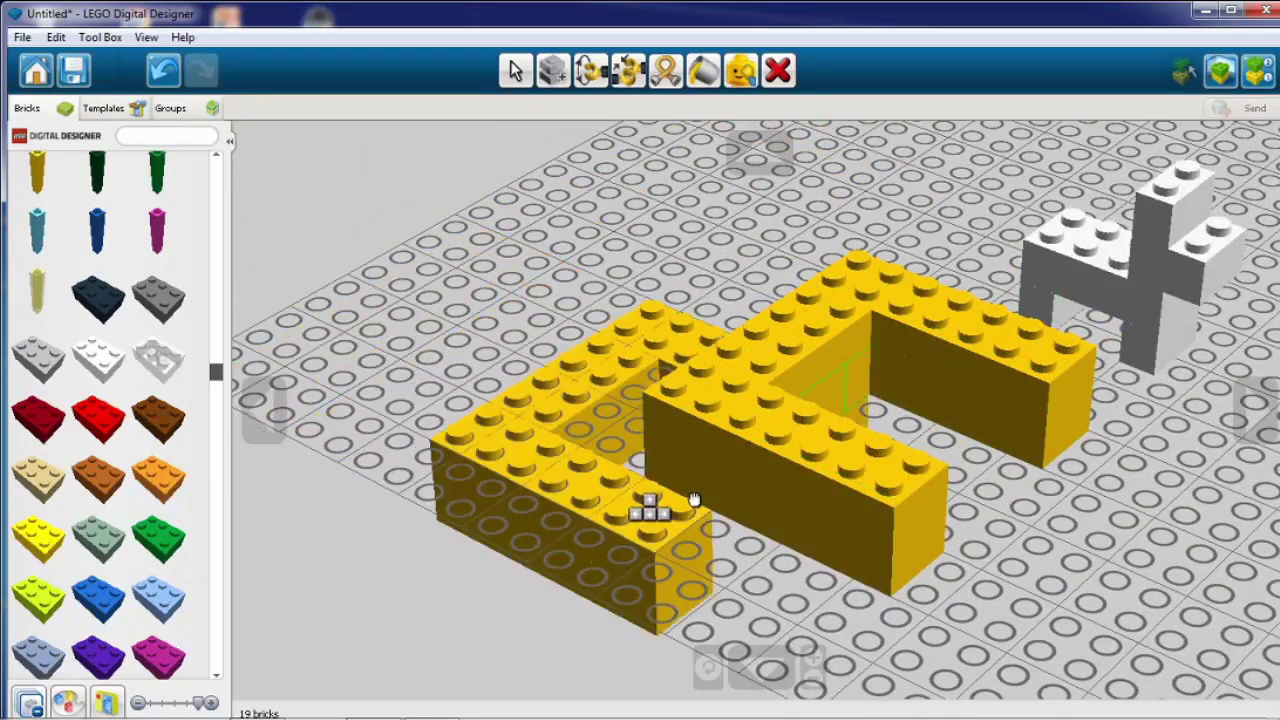
{"action": "right_click_drag", "start_coordinate": [651, 508], "coordinate": [683, 232]}
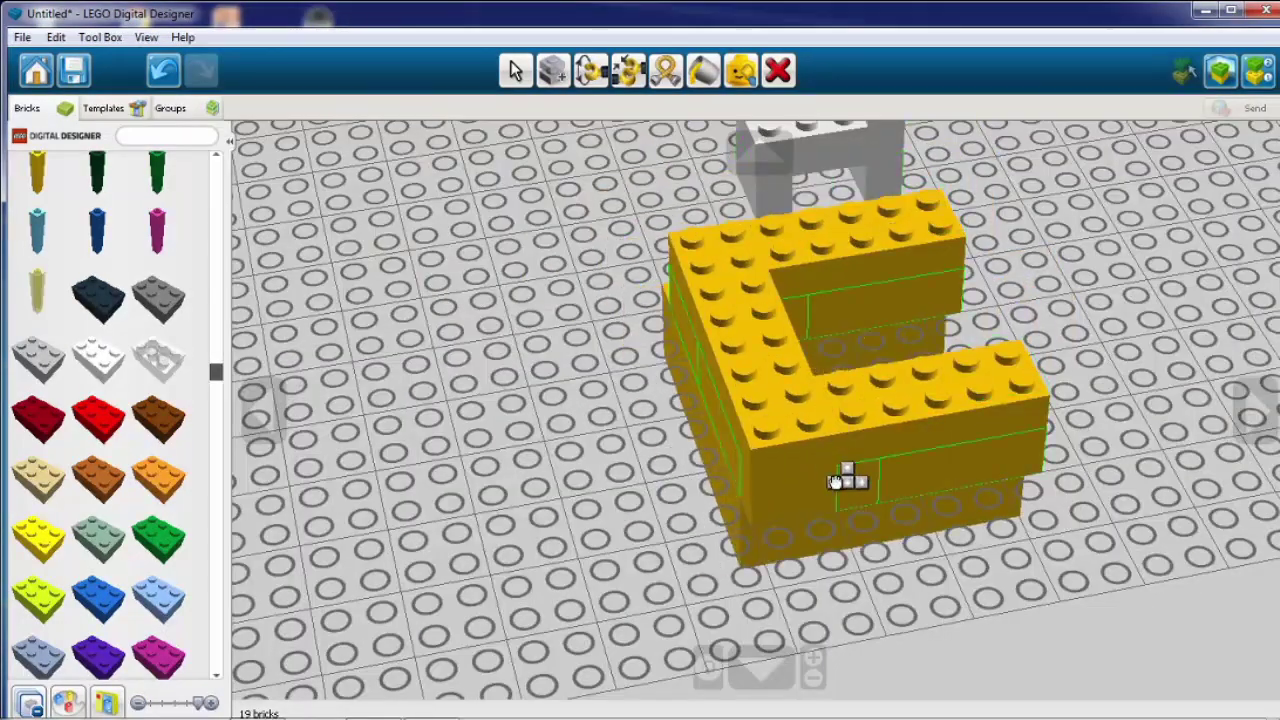
{"action": "mouse_move", "coordinate": [850, 398]}
{"action": "right_mouse_down"}
{"action": "mouse_move", "coordinate": [903, 362]}
{"action": "mouse_move", "coordinate": [866, 356]}
{"action": "mouse_move", "coordinate": [629, 486]}
{"action": "mouse_move", "coordinate": [814, 409]}
{"action": "right_mouse_up"}
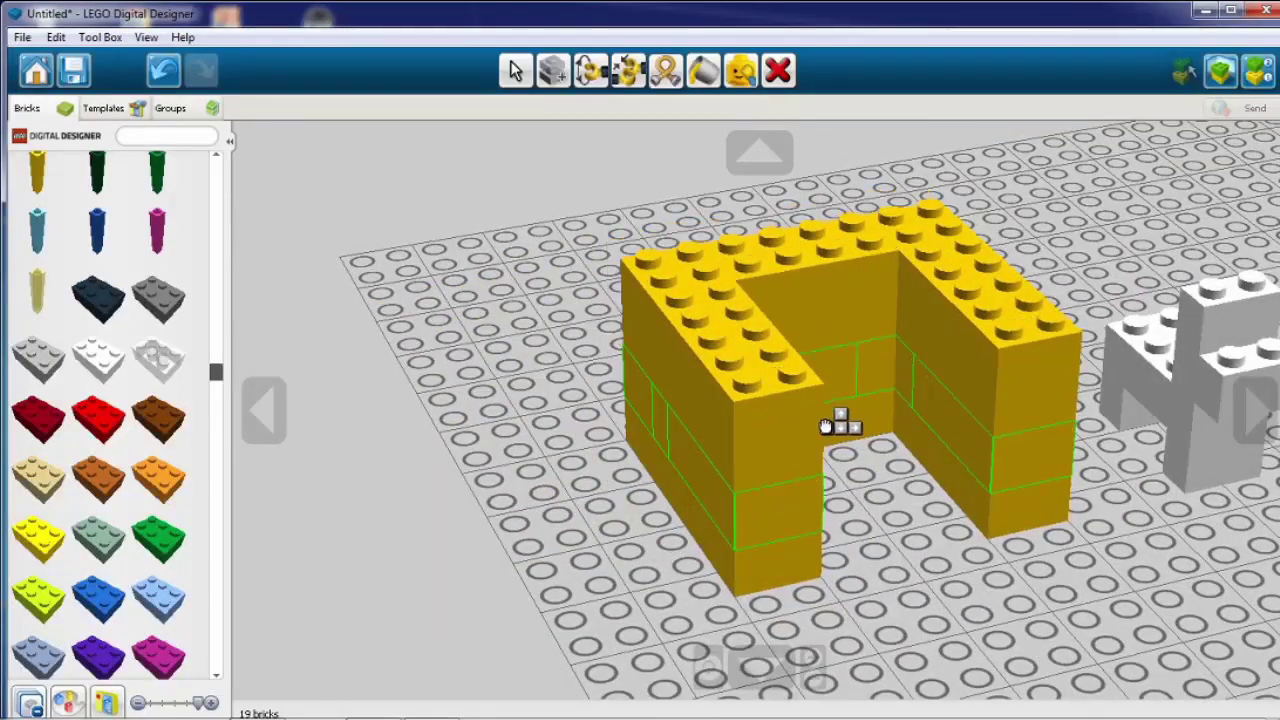
{"action": "left_click", "coordinate": [817, 418]}
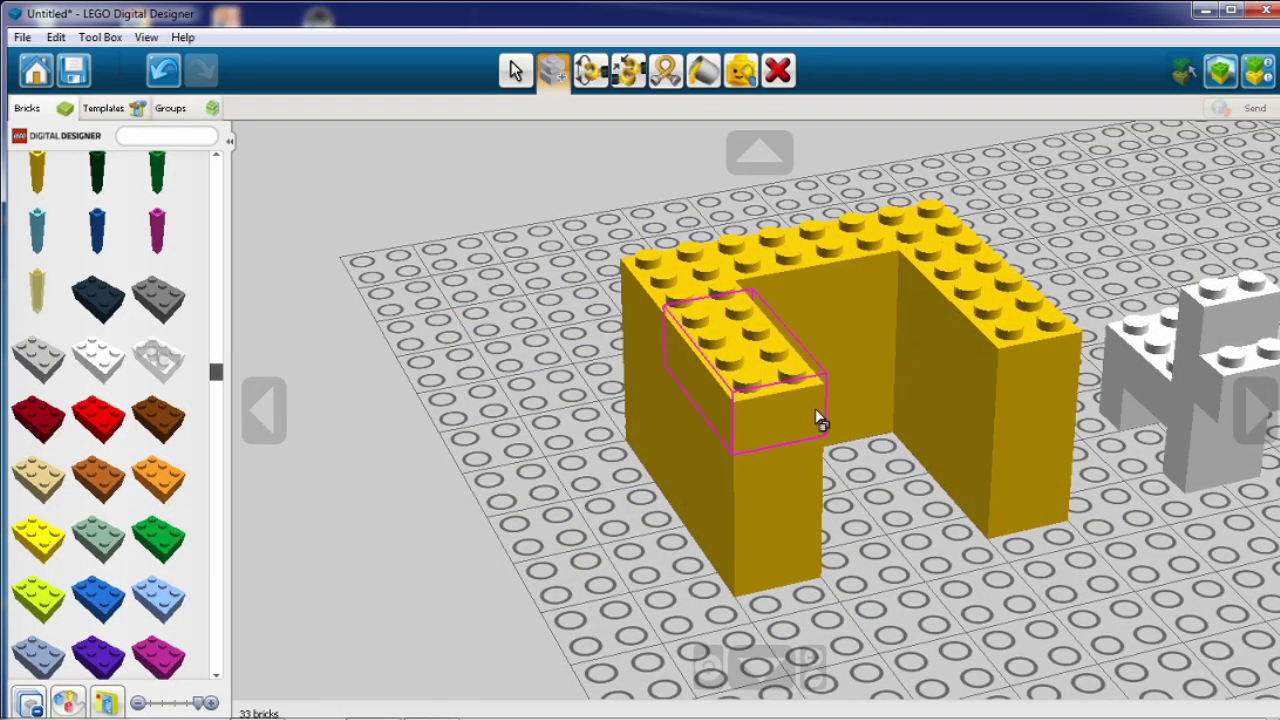
Step: Recolor bricks in the wall's two legs sand green, dark red and magenta, and rear-wall bricks dark grey, blue and transparent
{"action": "right_click_drag", "start_coordinate": [535, 445], "coordinate": [549, 487]}
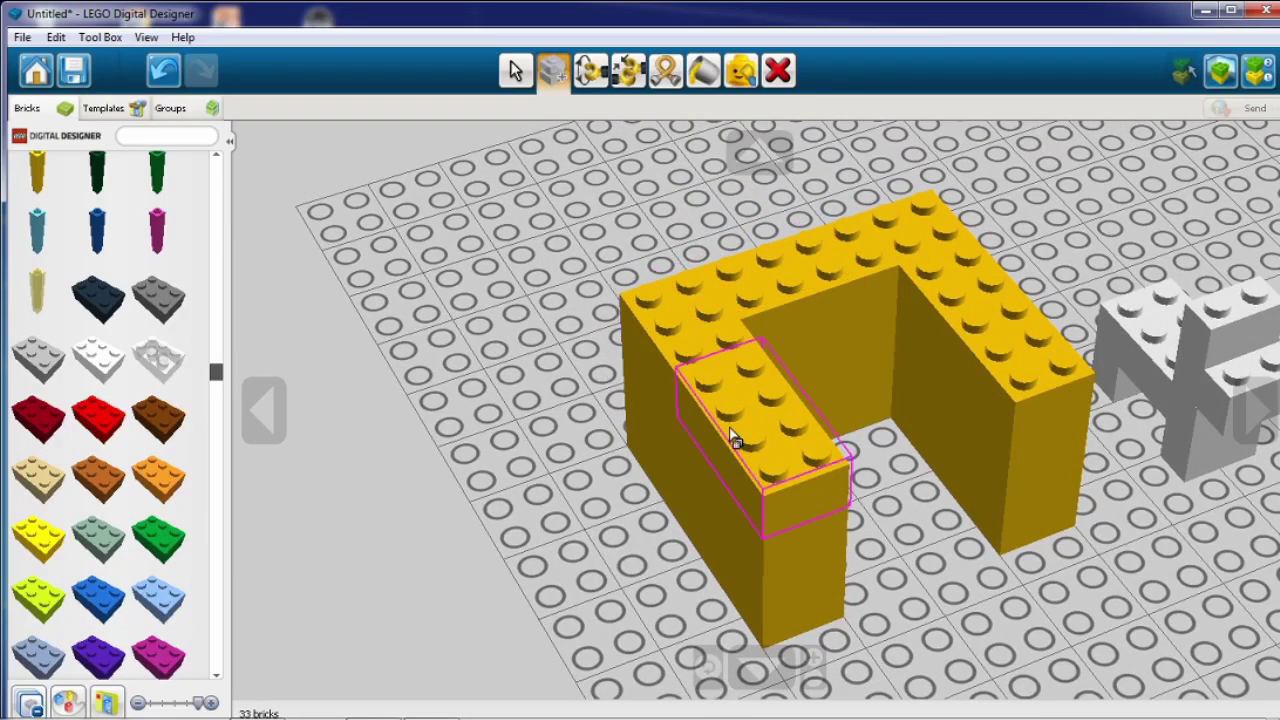
{"action": "right_click_drag", "start_coordinate": [762, 490], "coordinate": [647, 536]}
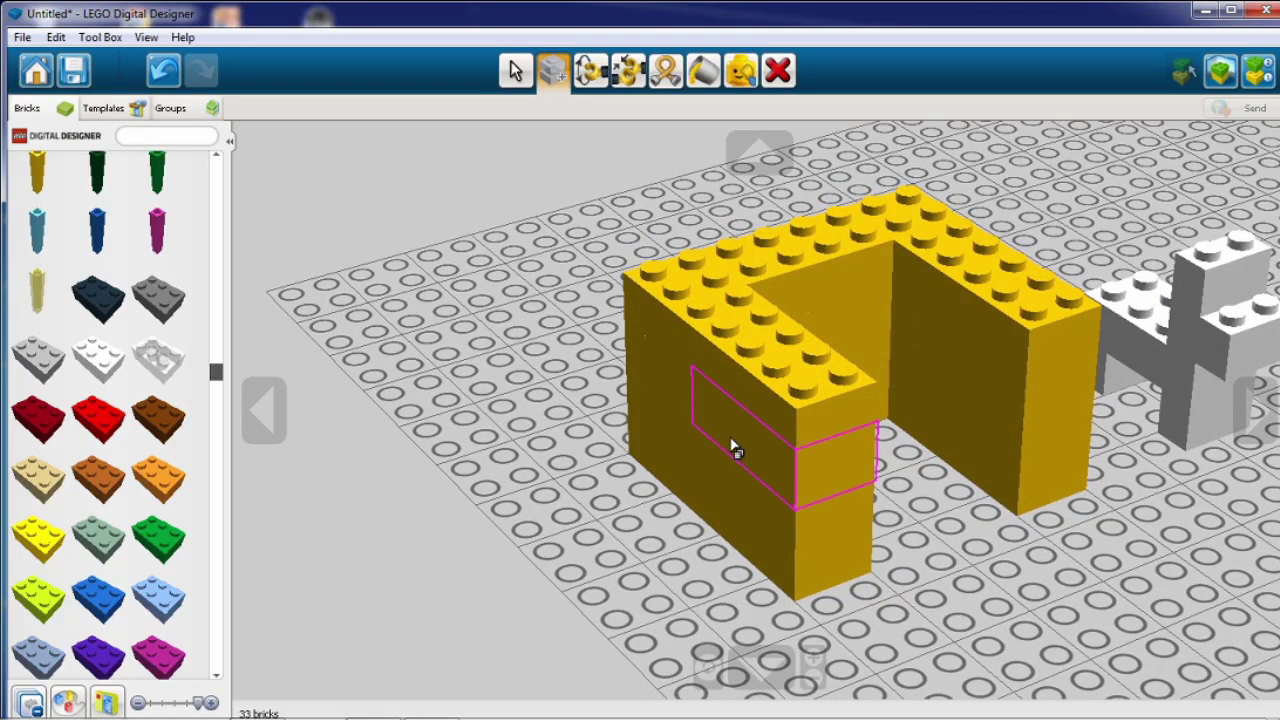
{"action": "key", "text": "v"}
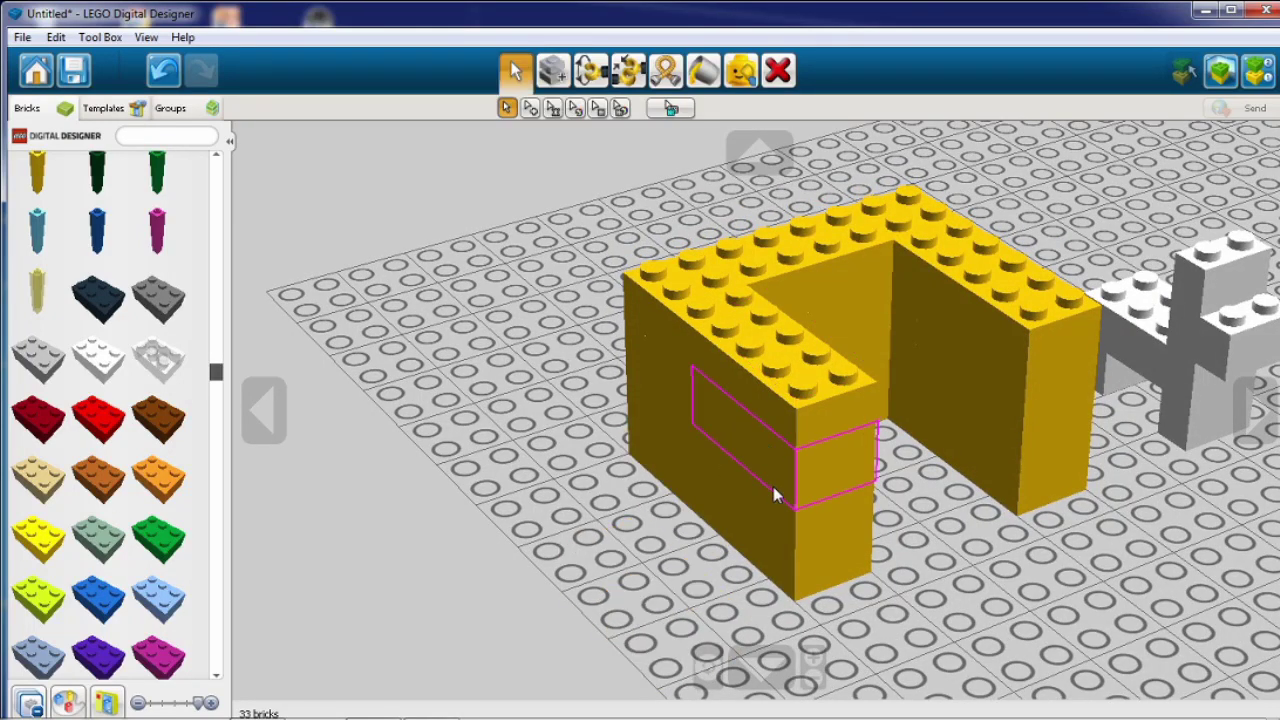
{"action": "left_click", "coordinate": [772, 472]}
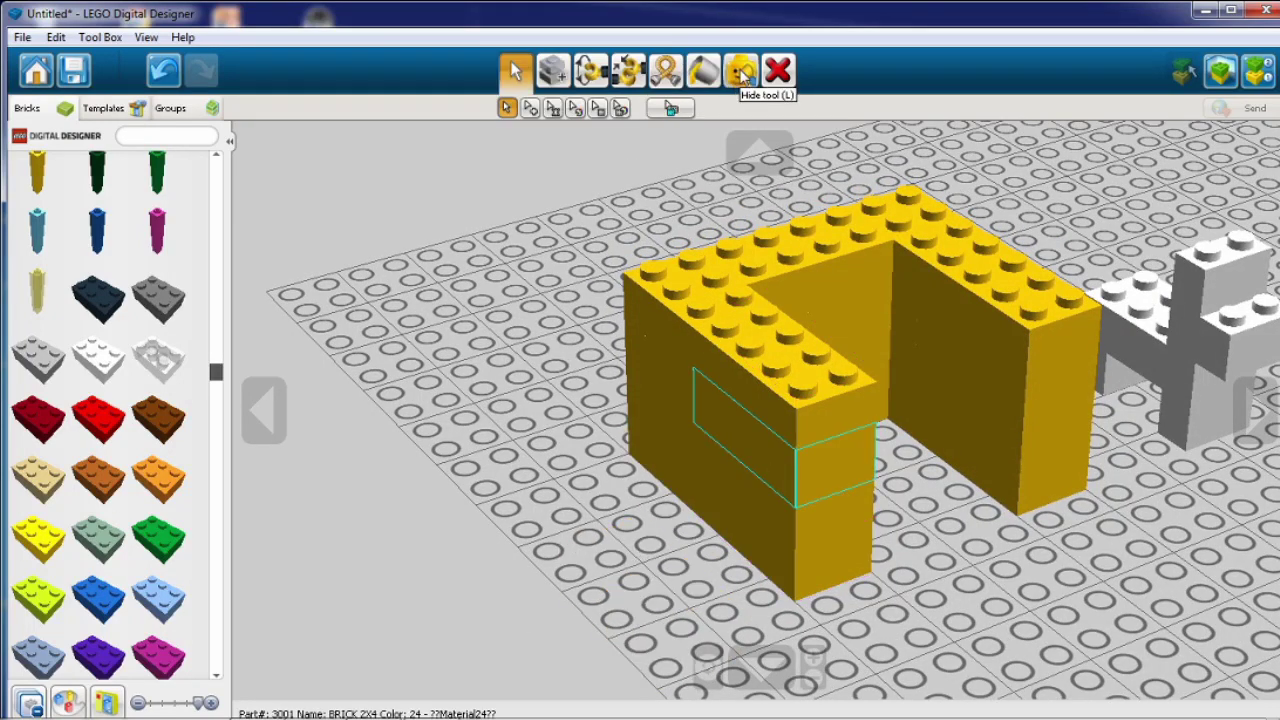
{"action": "left_click", "coordinate": [704, 72]}
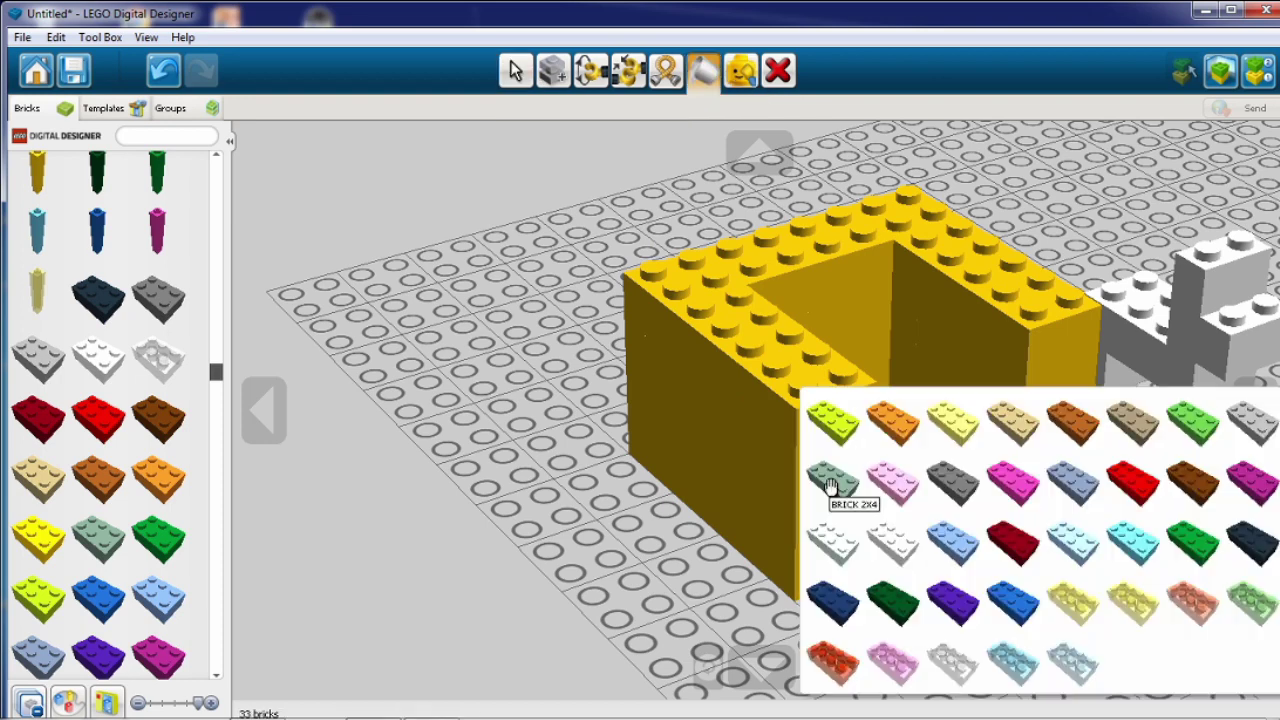
{"action": "left_click", "coordinate": [833, 480]}
{"action": "left_click", "coordinate": [838, 488]}
{"action": "left_click", "coordinate": [838, 488]}
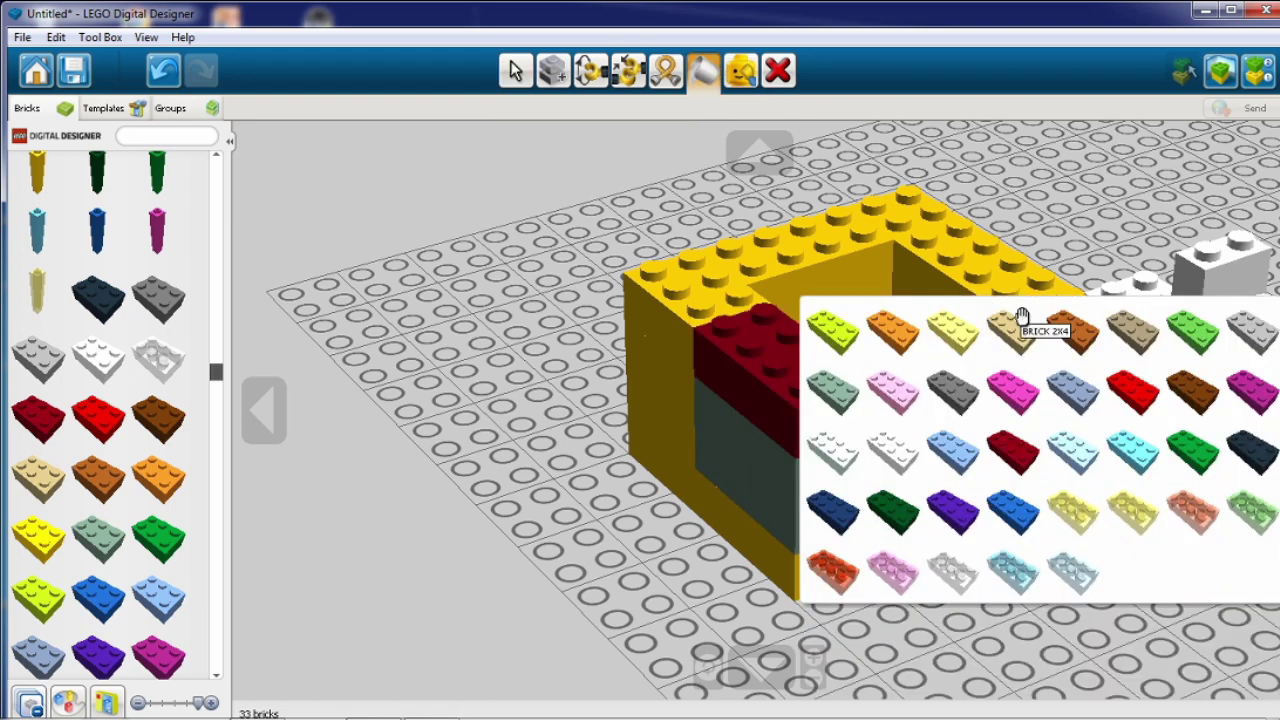
{"action": "left_click", "coordinate": [1027, 465]}
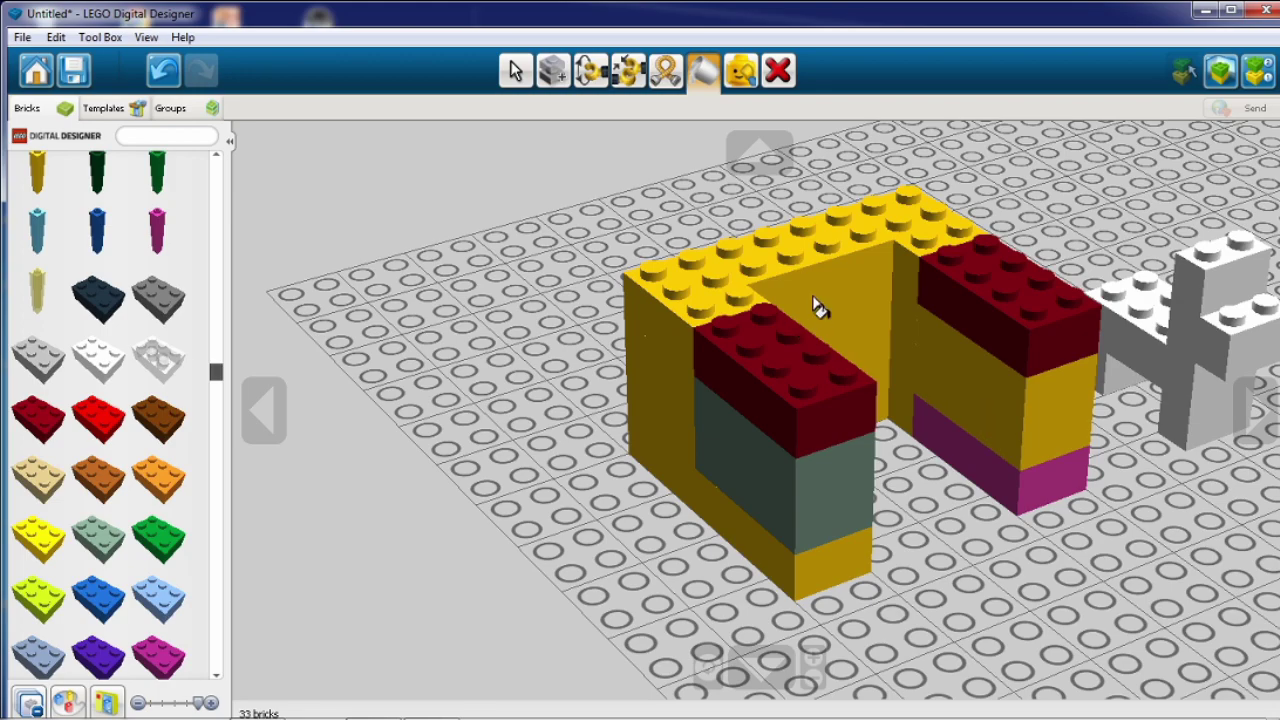
{"action": "left_click", "coordinate": [814, 292]}
{"action": "left_click", "coordinate": [940, 370]}
Step: Place a brown 2x3 brick overhanging the outer edge of the sand green leg, and clone it end to end toward the rear wall
{"action": "key", "text": "v"}
{"action": "right_click_drag", "start_coordinate": [940, 370], "coordinate": [725, 438]}
{"action": "left_click", "coordinate": [725, 430]}
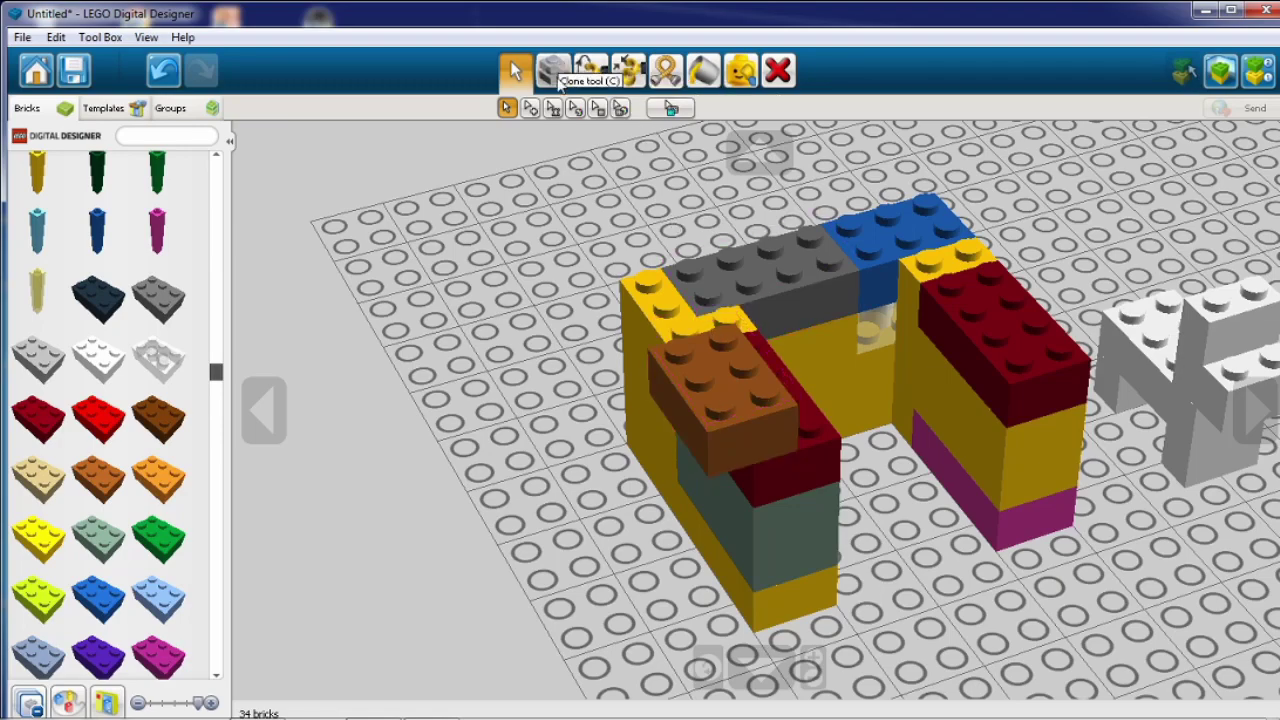
{"action": "left_click", "coordinate": [552, 70]}
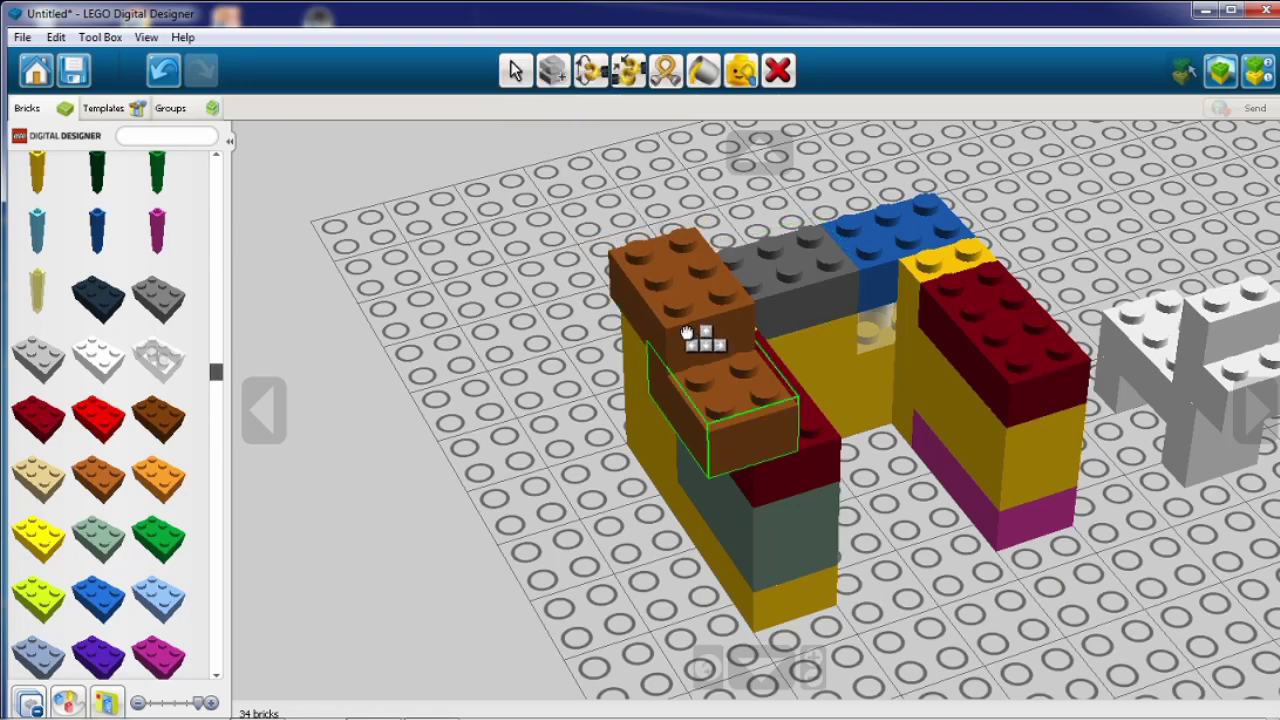
{"action": "left_click", "coordinate": [690, 340]}
Step: Select the two brown bricks together and place a clone of them on the opposite leg, overhanging its outer edge
{"action": "mouse_move", "coordinate": [690, 340]}
{"action": "right_mouse_down"}
{"action": "mouse_move", "coordinate": [706, 409]}
{"action": "mouse_move", "coordinate": [829, 406]}
{"action": "mouse_move", "coordinate": [571, 531]}
{"action": "mouse_move", "coordinate": [520, 380]}
{"action": "mouse_move", "coordinate": [534, 317]}
{"action": "mouse_move", "coordinate": [553, 560]}
{"action": "right_mouse_up"}
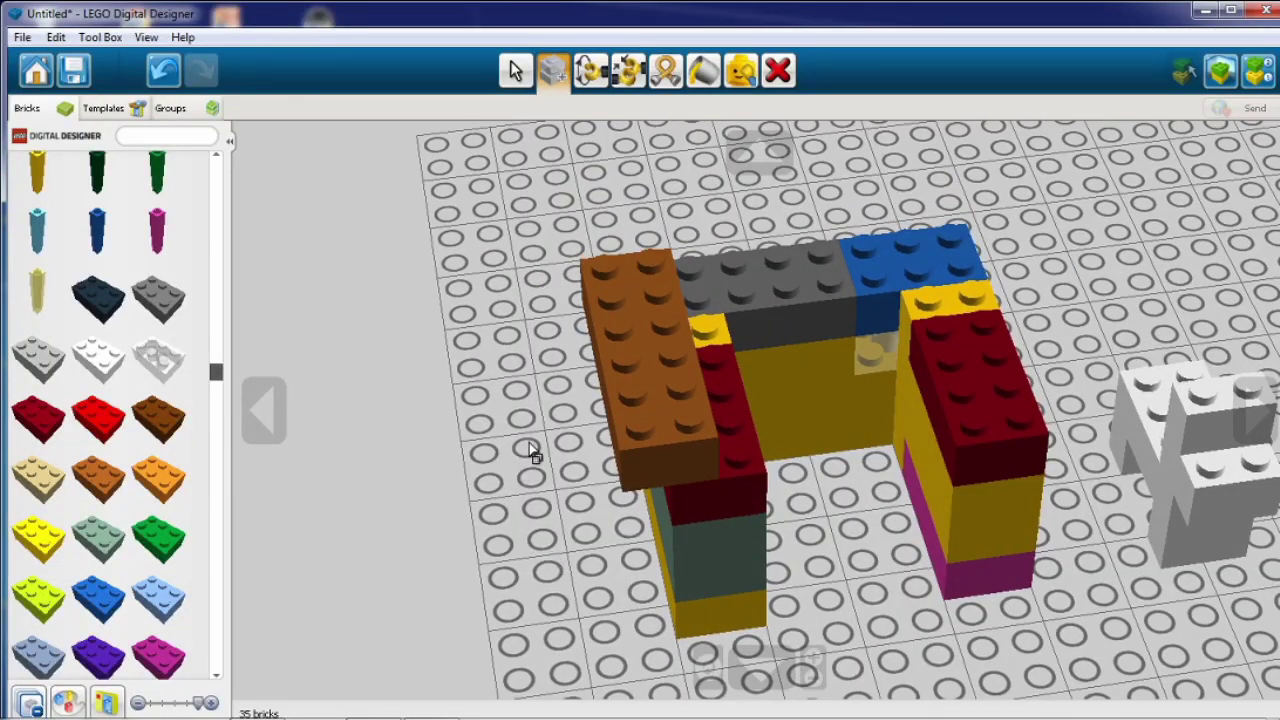
{"action": "key", "text": "v"}
{"action": "left_click", "coordinate": [586, 283]}
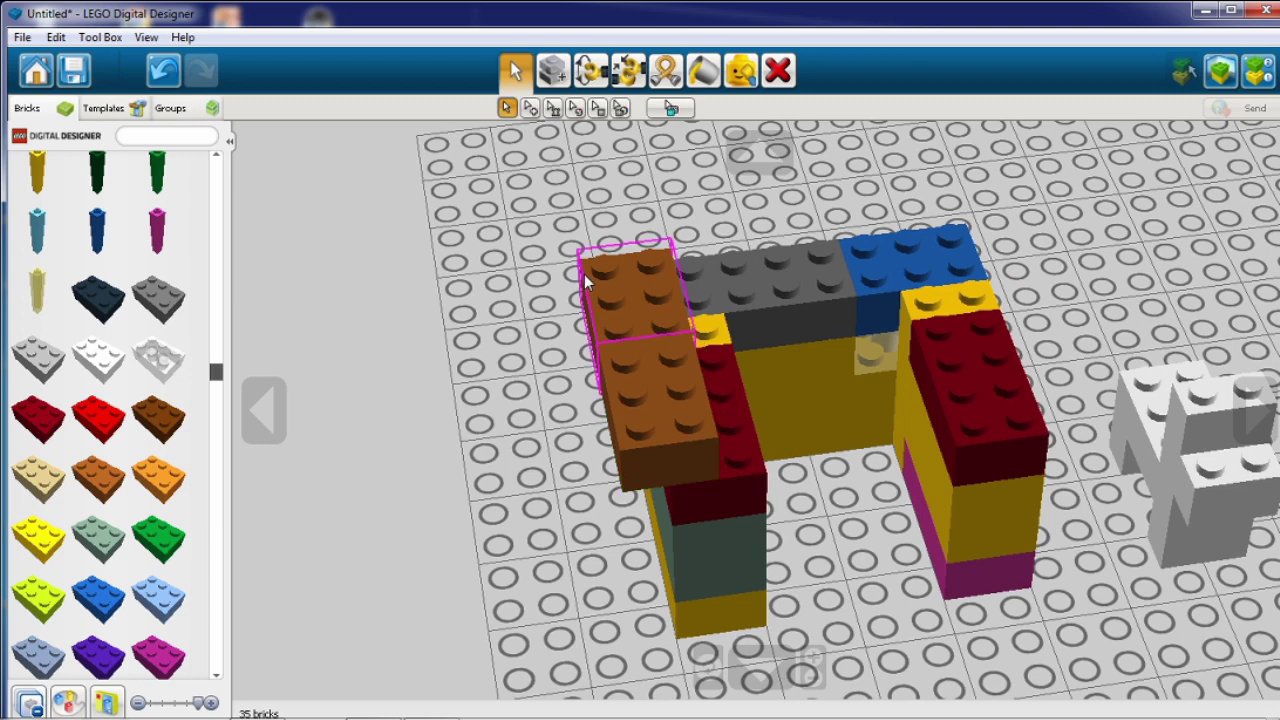
{"action": "left_click", "coordinate": [651, 423], "text": "shift"}
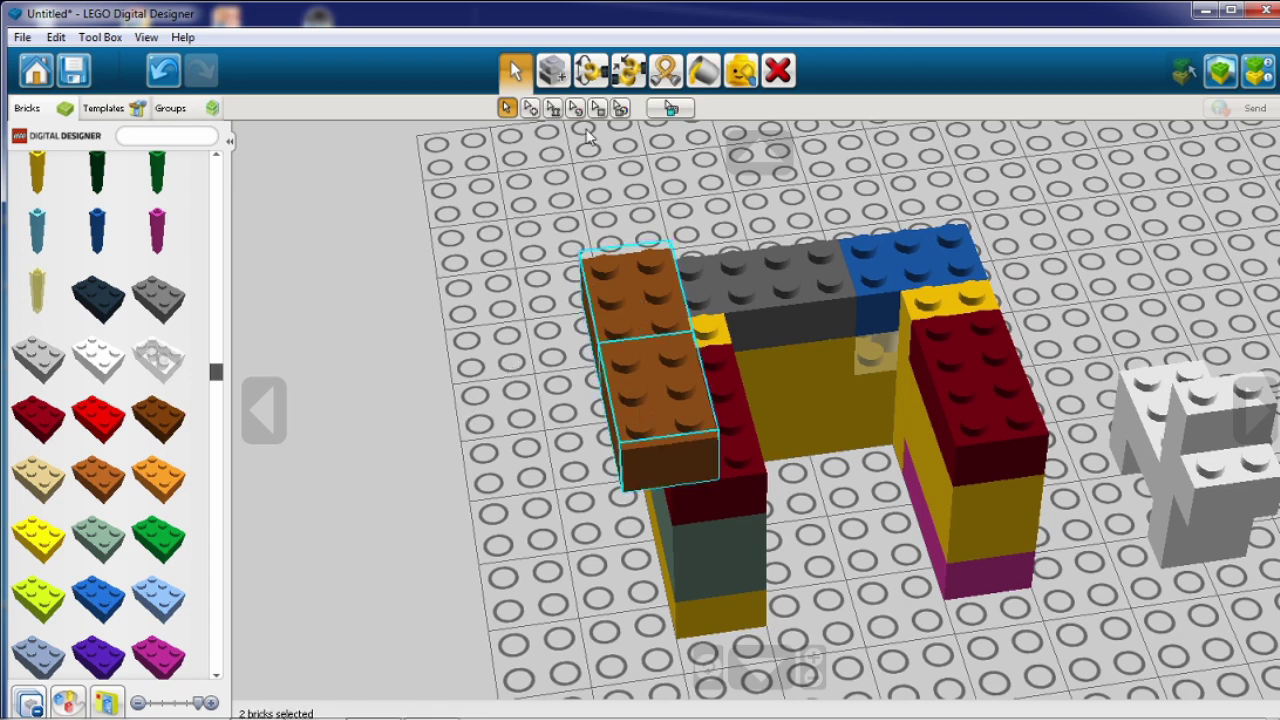
{"action": "left_click", "coordinate": [552, 70]}
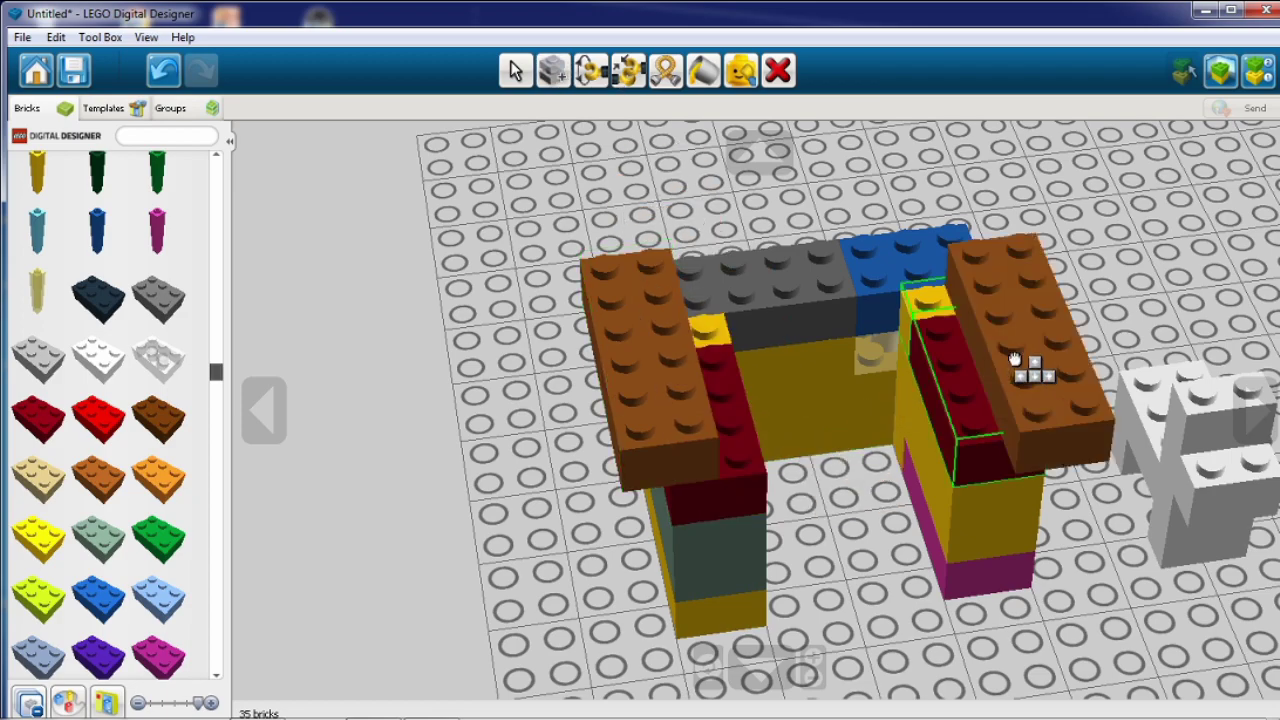
{"action": "left_click", "coordinate": [1014, 364]}
Step: Clone a brown 2x3 brick twice along the top of the rear wall, overhanging outward and joining the brown side rows
{"action": "mouse_move", "coordinate": [1014, 364]}
{"action": "right_mouse_down"}
{"action": "mouse_move", "coordinate": [591, 551]}
{"action": "mouse_move", "coordinate": [980, 491]}
{"action": "mouse_move", "coordinate": [897, 507]}
{"action": "right_mouse_up"}
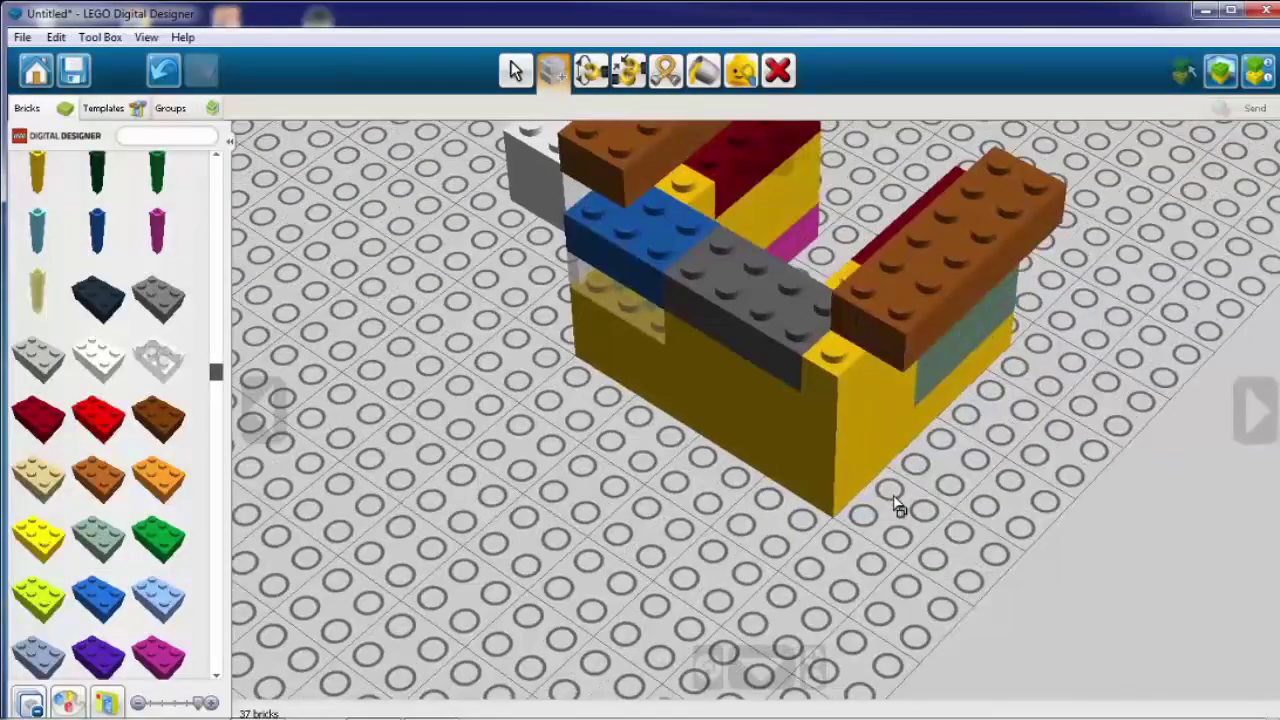
{"action": "left_click", "coordinate": [934, 286]}
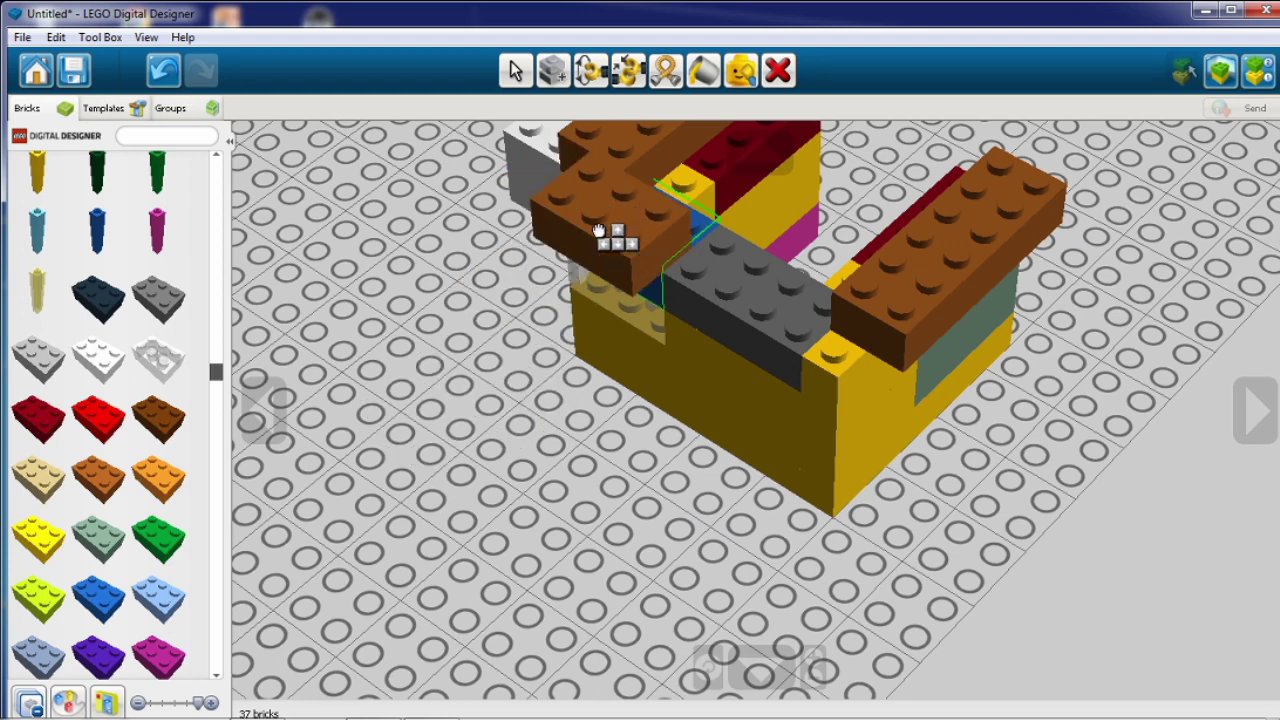
{"action": "left_click", "coordinate": [766, 292]}
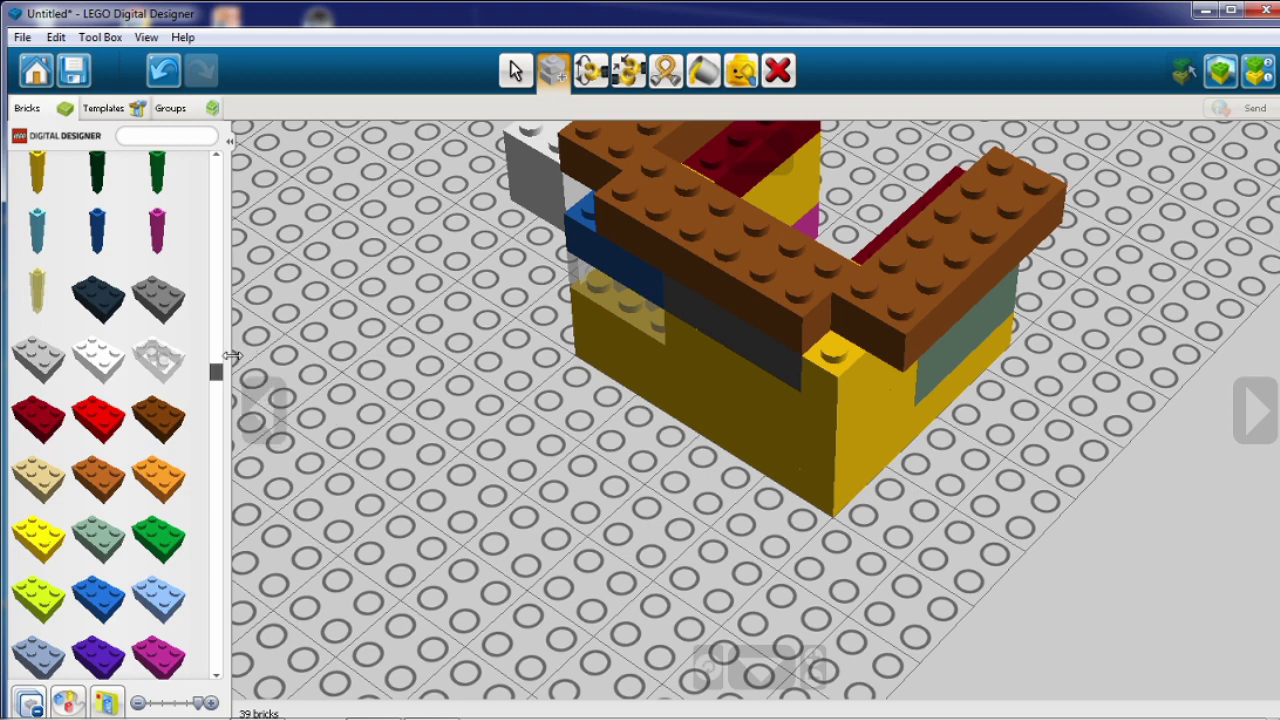
{"action": "left_click", "coordinate": [515, 70]}
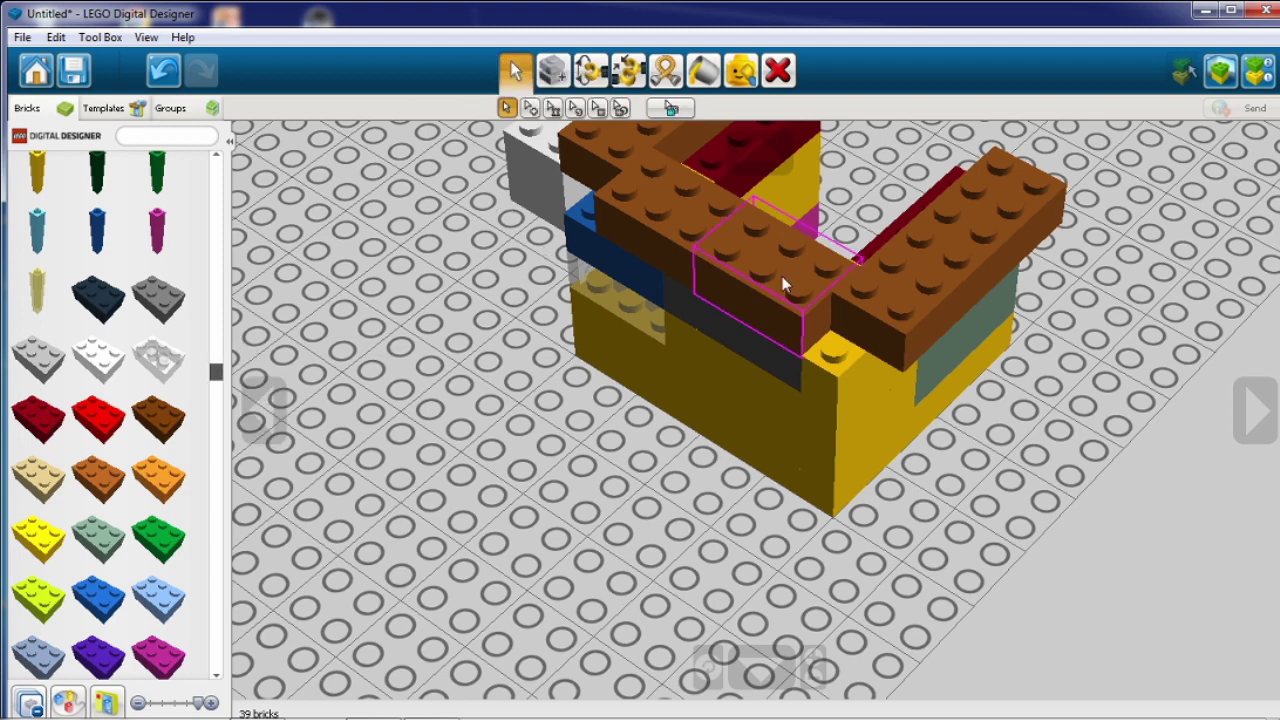
Step: Select the seven brown 2x3 bricks forming the stepped front roof arch and place a clone of them directly behind it
{"action": "right_click_drag", "start_coordinate": [782, 276], "coordinate": [640, 400]}
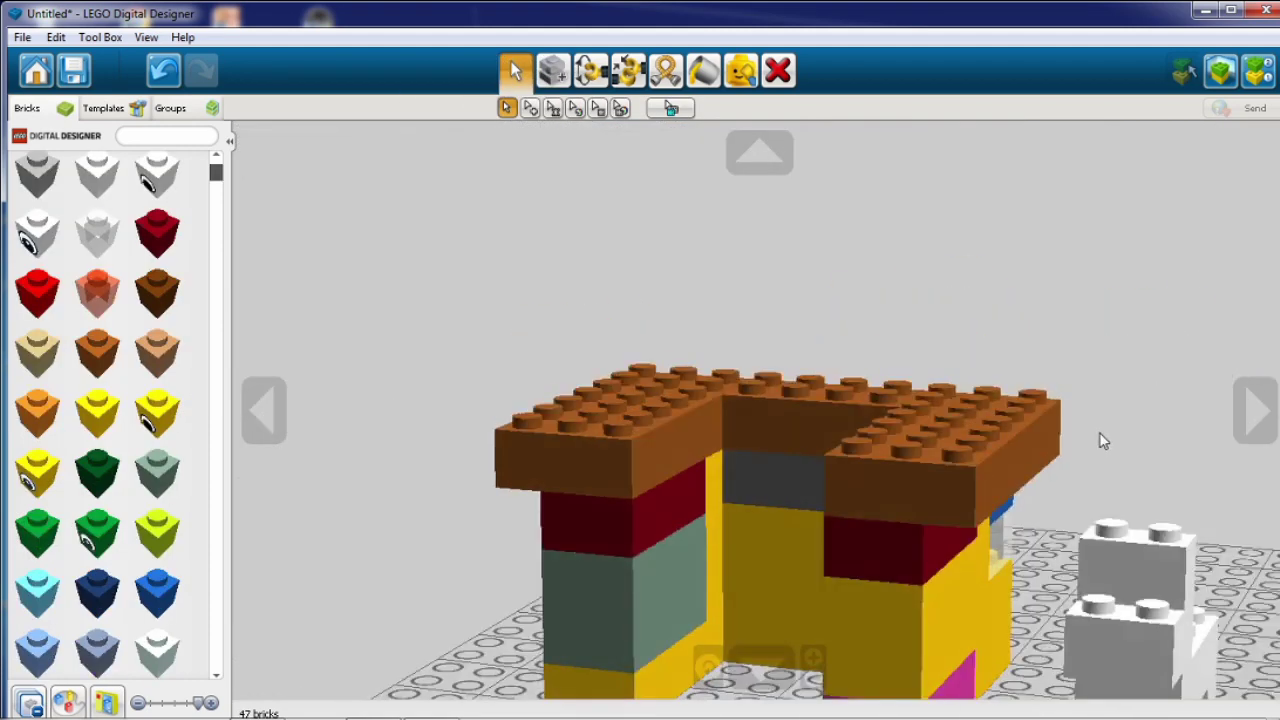
{"action": "right_click_drag", "start_coordinate": [1100, 437], "coordinate": [1155, 462]}
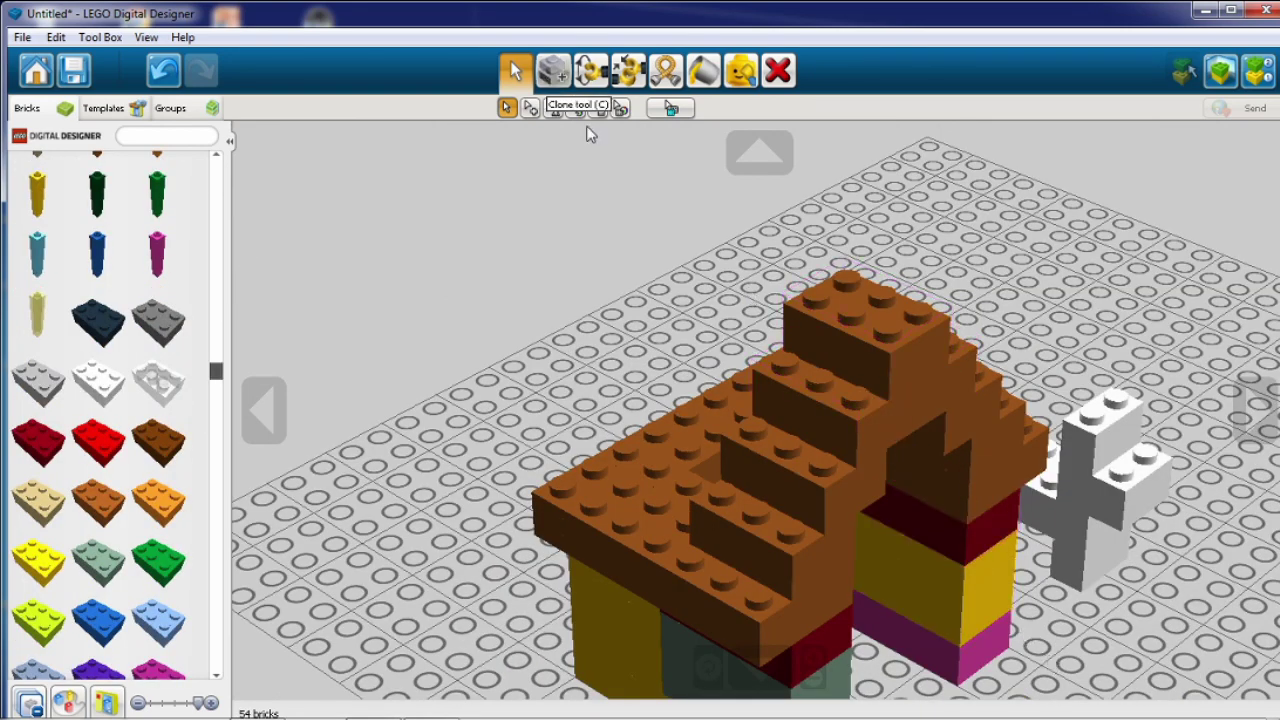
{"action": "left_click", "coordinate": [806, 562]}
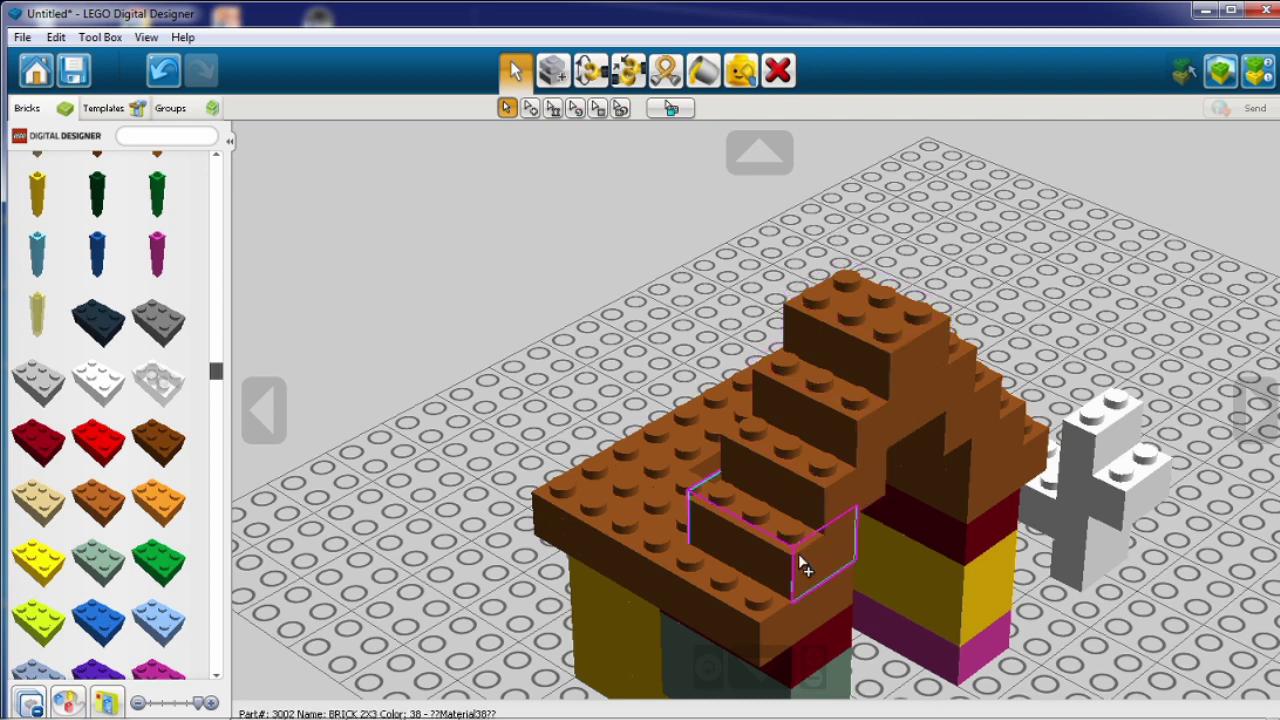
{"action": "left_click", "coordinate": [837, 503], "text": "shift"}
{"action": "left_click", "coordinate": [843, 440], "text": "shift"}
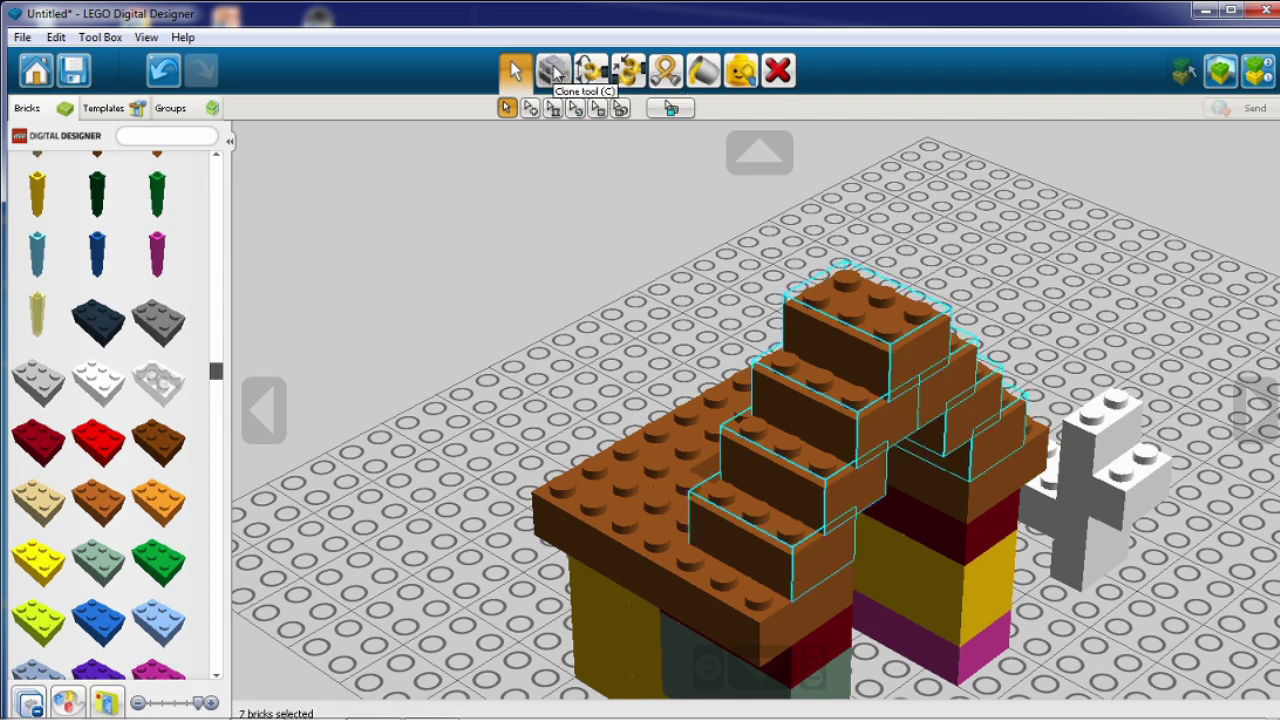
{"action": "left_click", "coordinate": [552, 70]}
{"action": "left_click", "coordinate": [748, 455]}
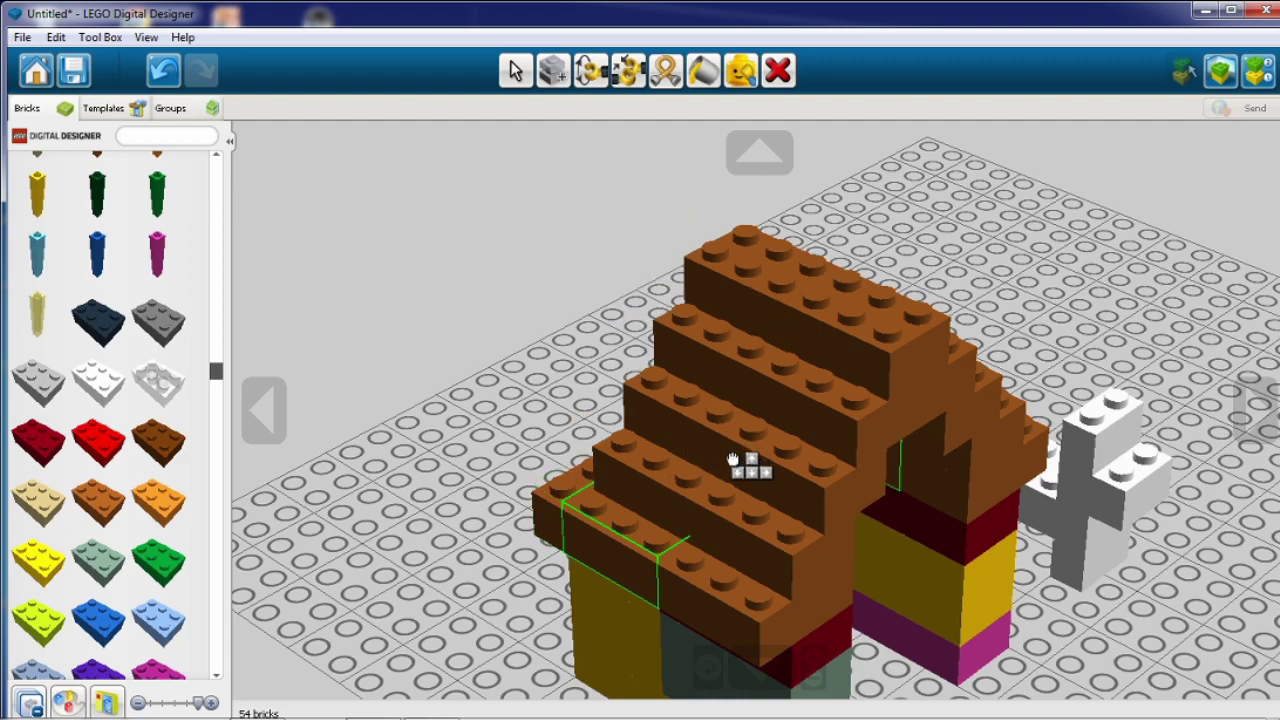
Step: Place brown 1x6 bricks across the rear gable opening to close the back of the stepped roof
{"action": "right_click_drag", "start_coordinate": [408, 488], "coordinate": [775, 400]}
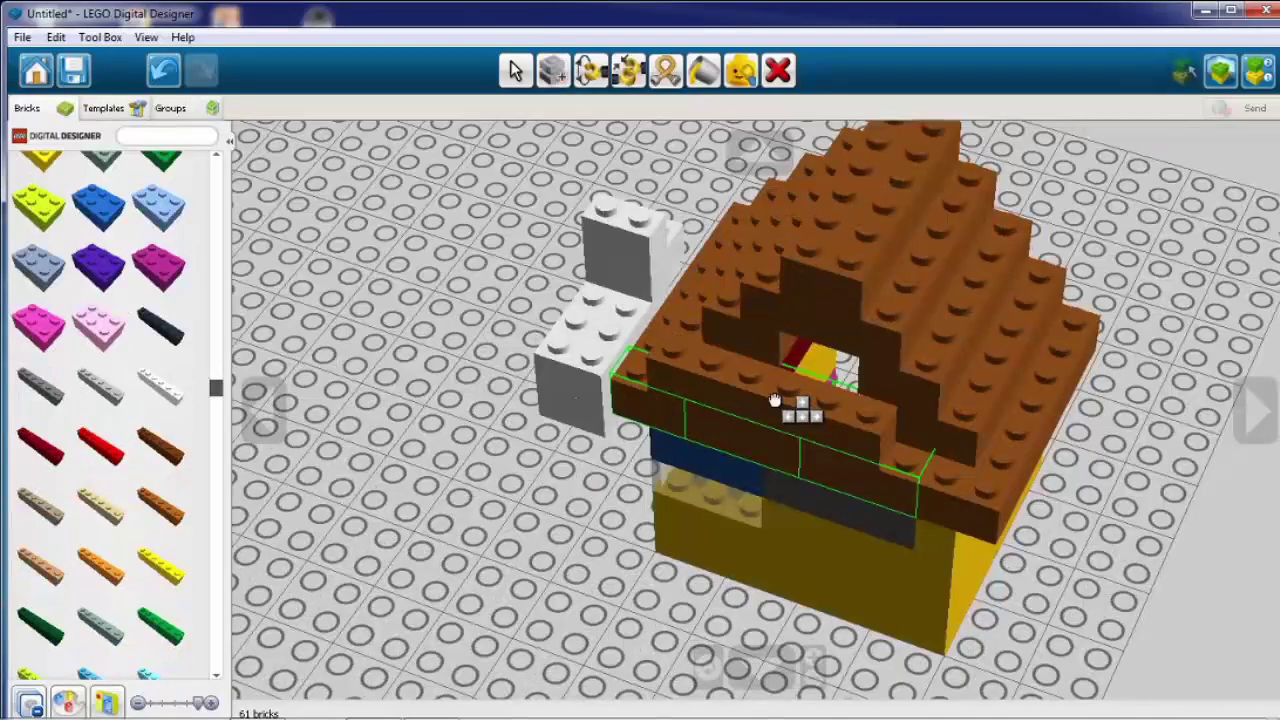
{"action": "left_click", "coordinate": [775, 400]}
{"action": "left_click", "coordinate": [160, 505]}
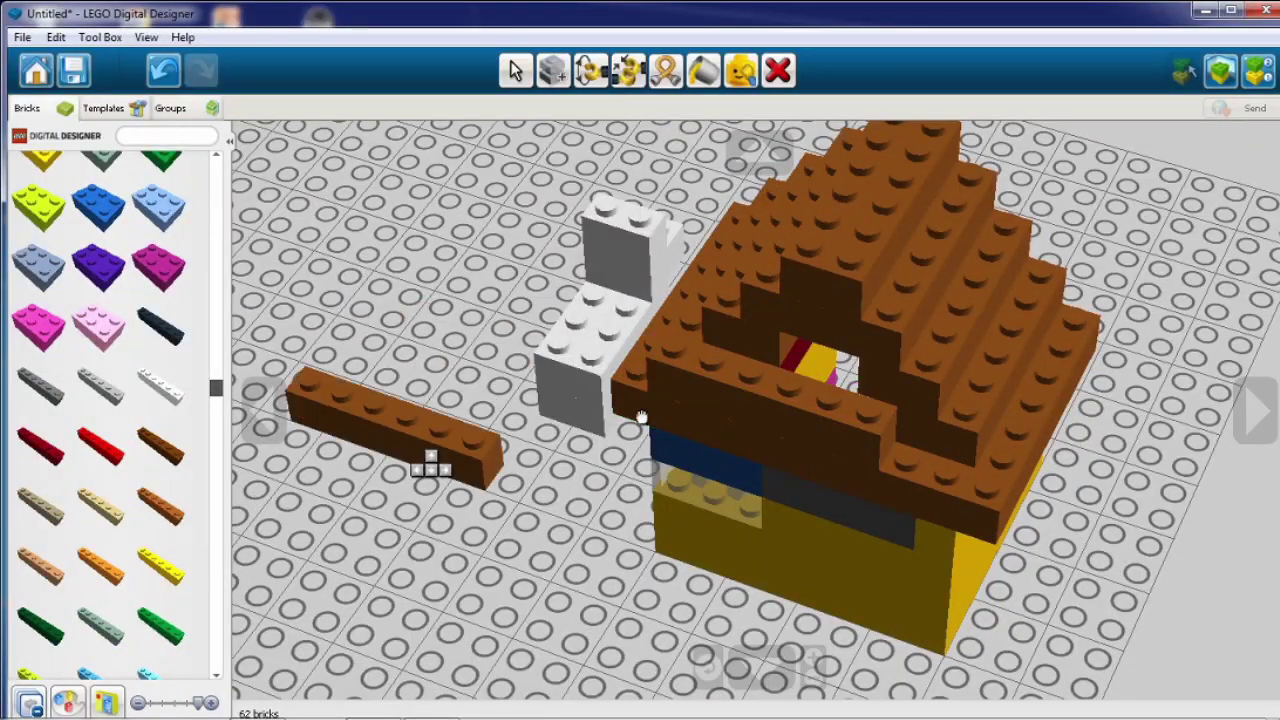
{"action": "left_click", "coordinate": [810, 400]}
{"action": "left_click", "coordinate": [810, 397]}
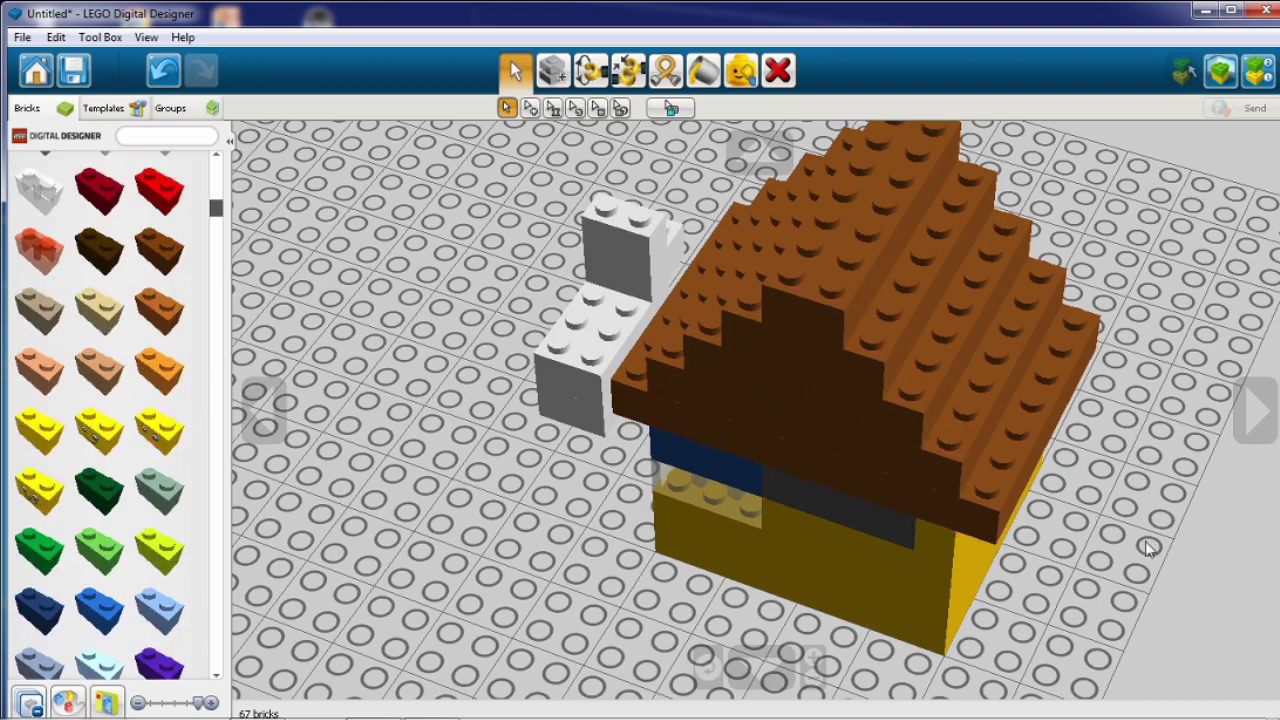
Step: Delete the upper sand green 2x4 brick from the house's side wall to open a window
{"action": "right_click_drag", "start_coordinate": [1148, 547], "coordinate": [868, 443]}
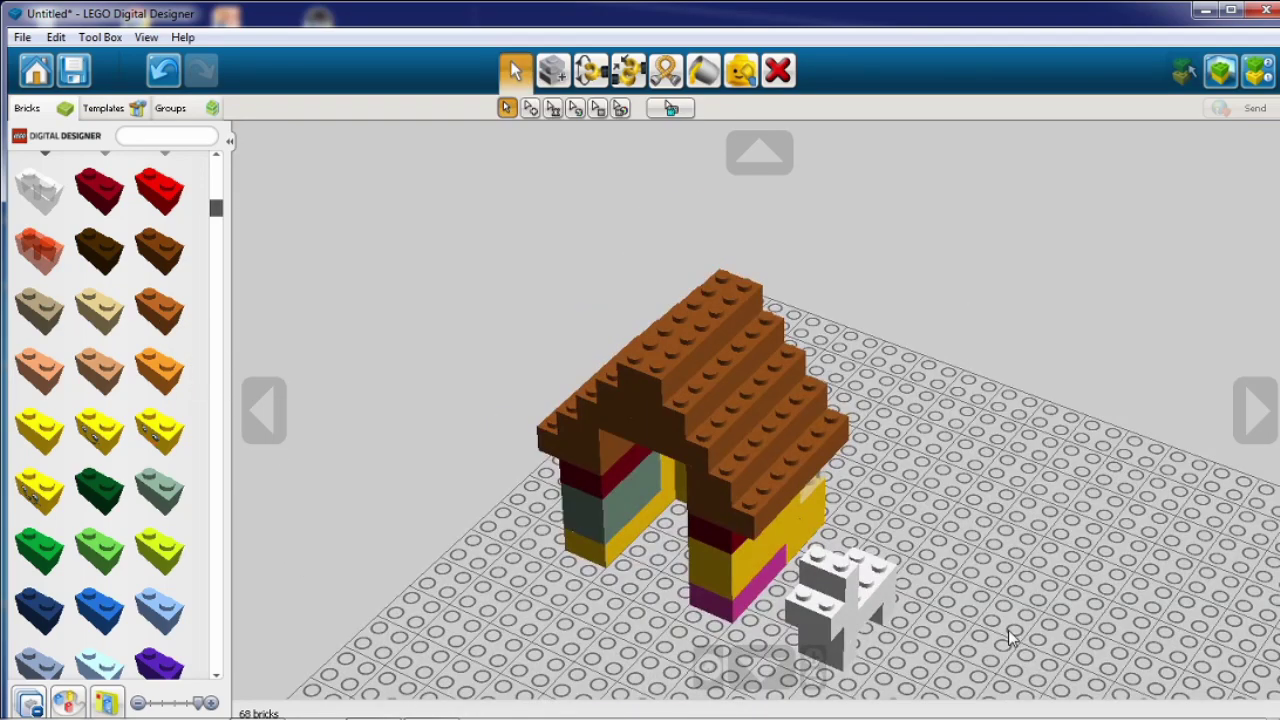
{"action": "right_click_drag", "start_coordinate": [1013, 640], "coordinate": [980, 566]}
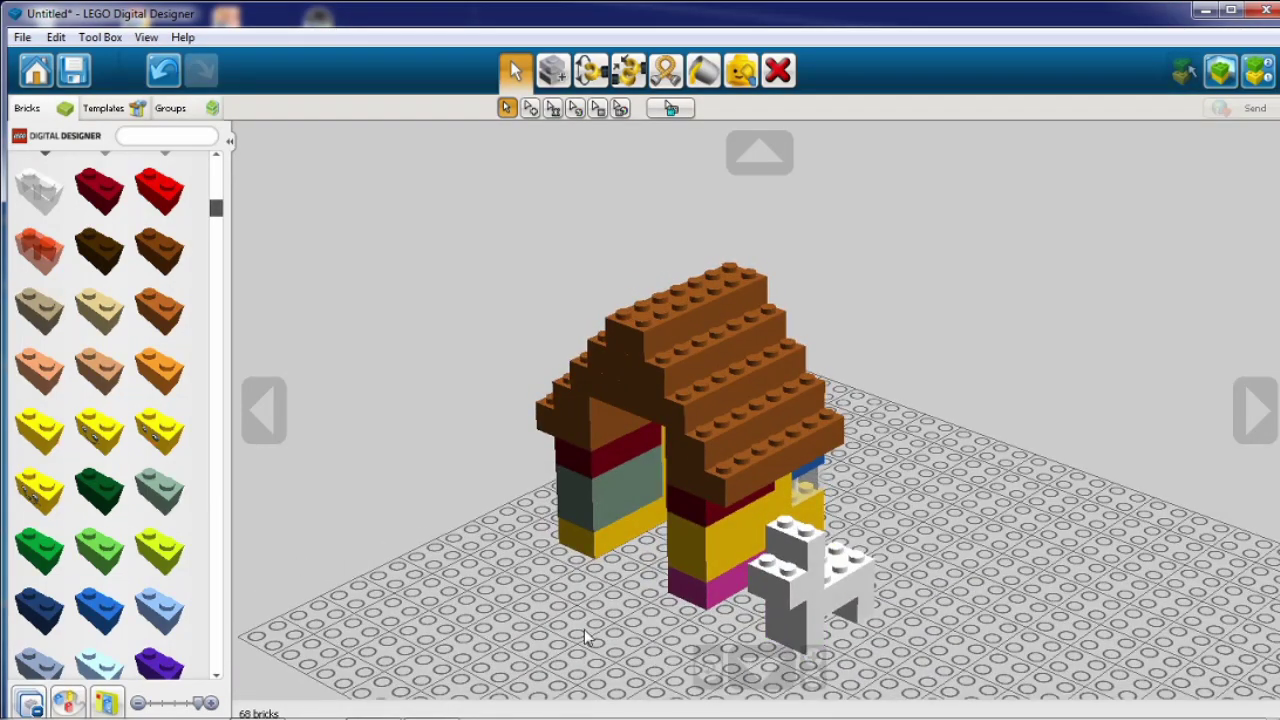
{"action": "right_click_drag", "start_coordinate": [587, 637], "coordinate": [741, 543]}
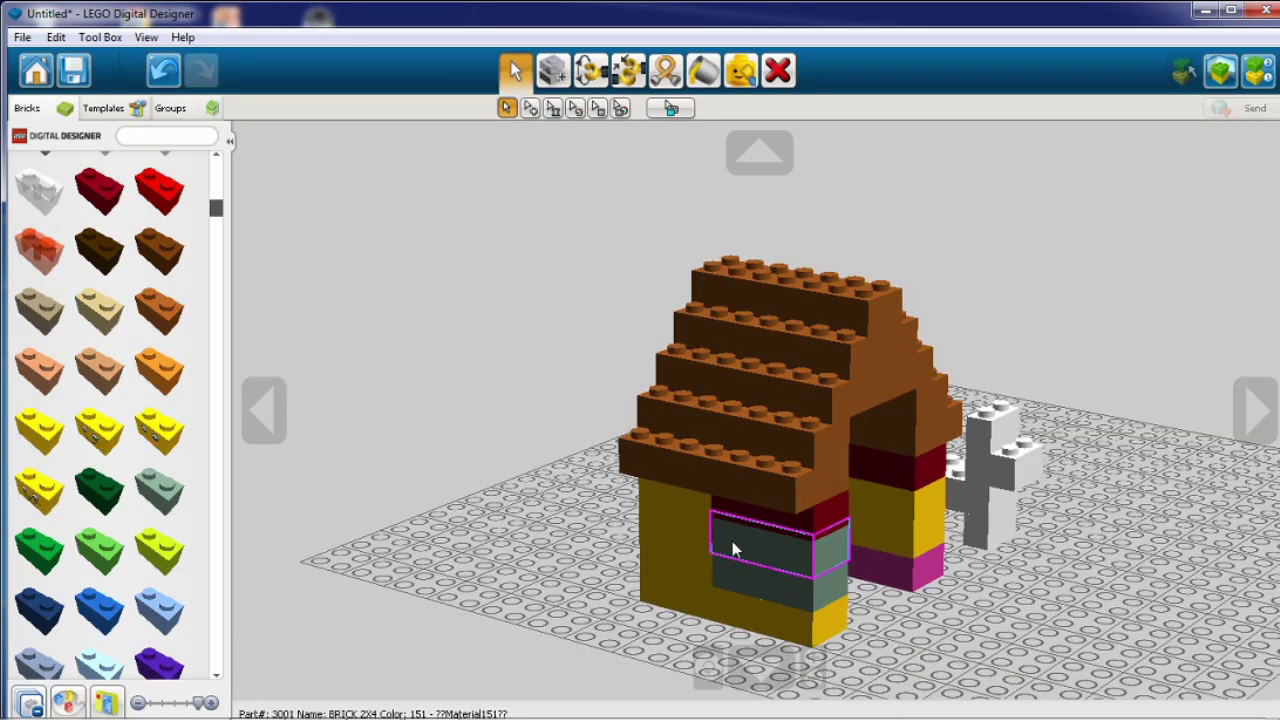
{"action": "left_click", "coordinate": [780, 65]}
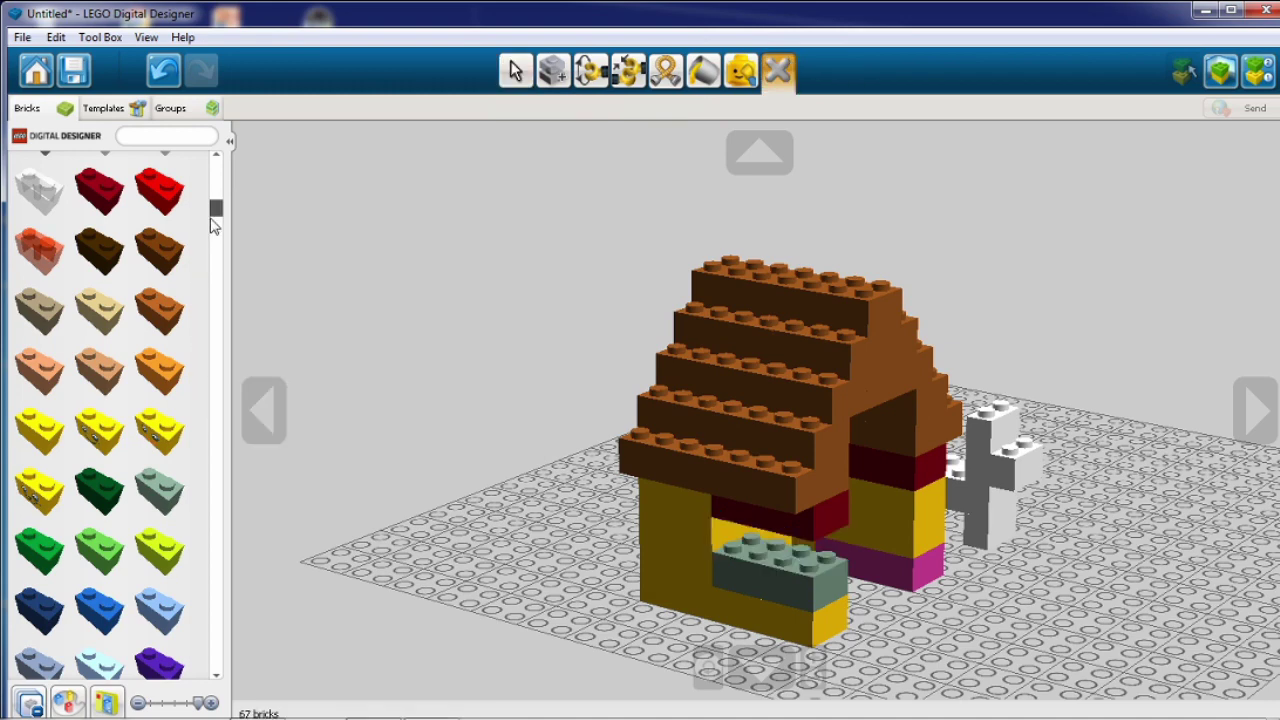
Step: Place a brown 2x2 brick on the front end of the remaining sand green brick, below the dark red brick
{"action": "left_click_drag", "start_coordinate": [216, 210], "coordinate": [228, 298]}
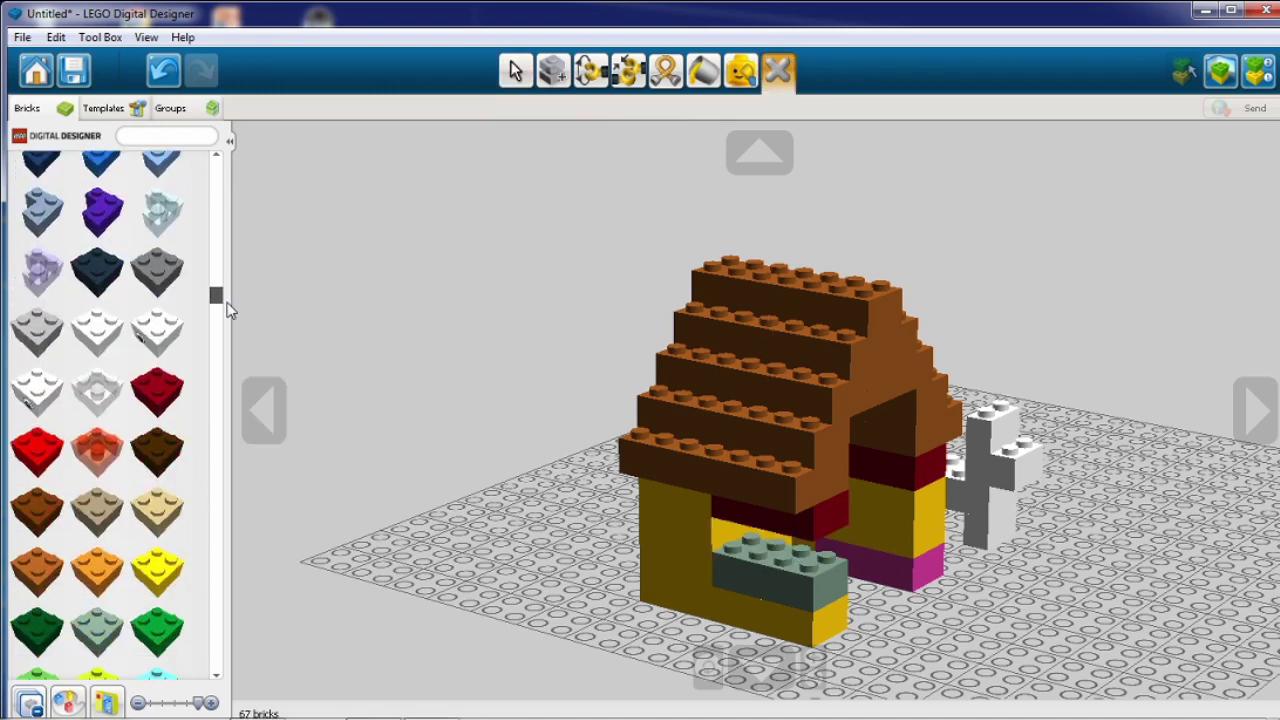
{"action": "left_click", "coordinate": [75, 570]}
{"action": "left_click", "coordinate": [822, 565]}
{"action": "left_click", "coordinate": [515, 70]}
{"action": "right_click_drag", "start_coordinate": [560, 380], "coordinate": [718, 400]}
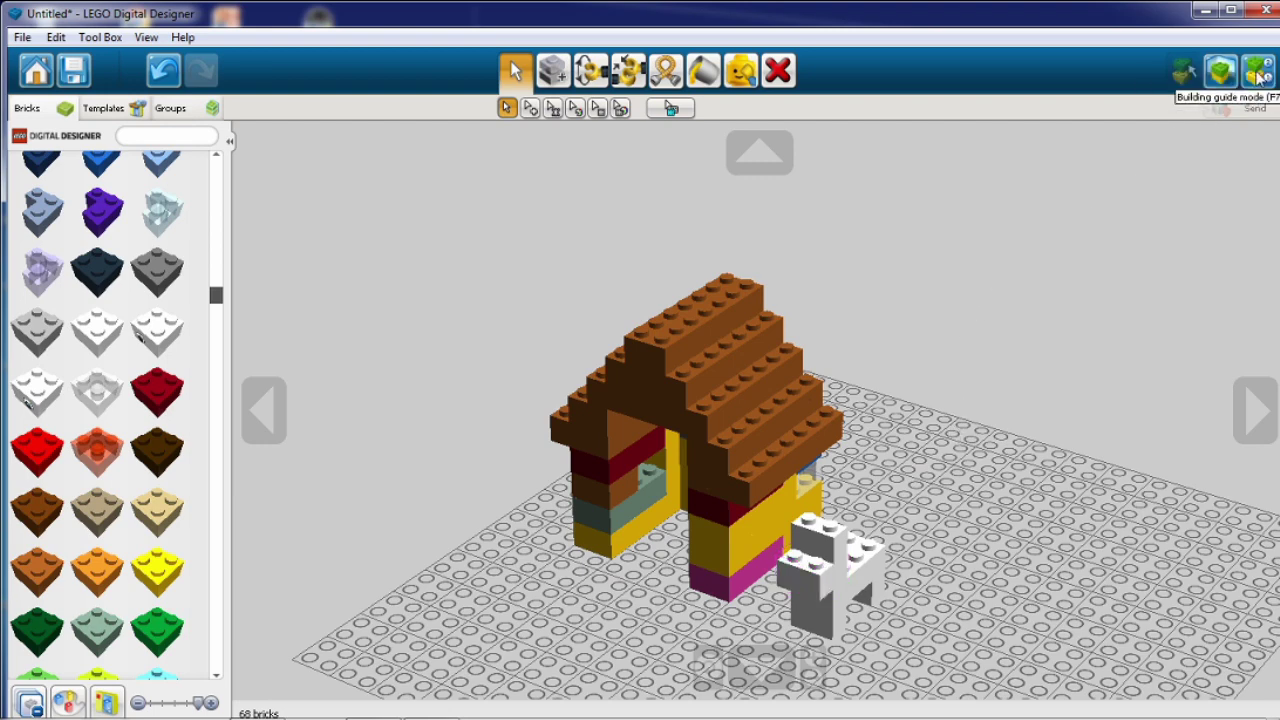
Step: Switch to building guide mode and step through the generated instructions from the start to step 26, then inspect the finished model
{"action": "left_click", "coordinate": [1258, 74]}
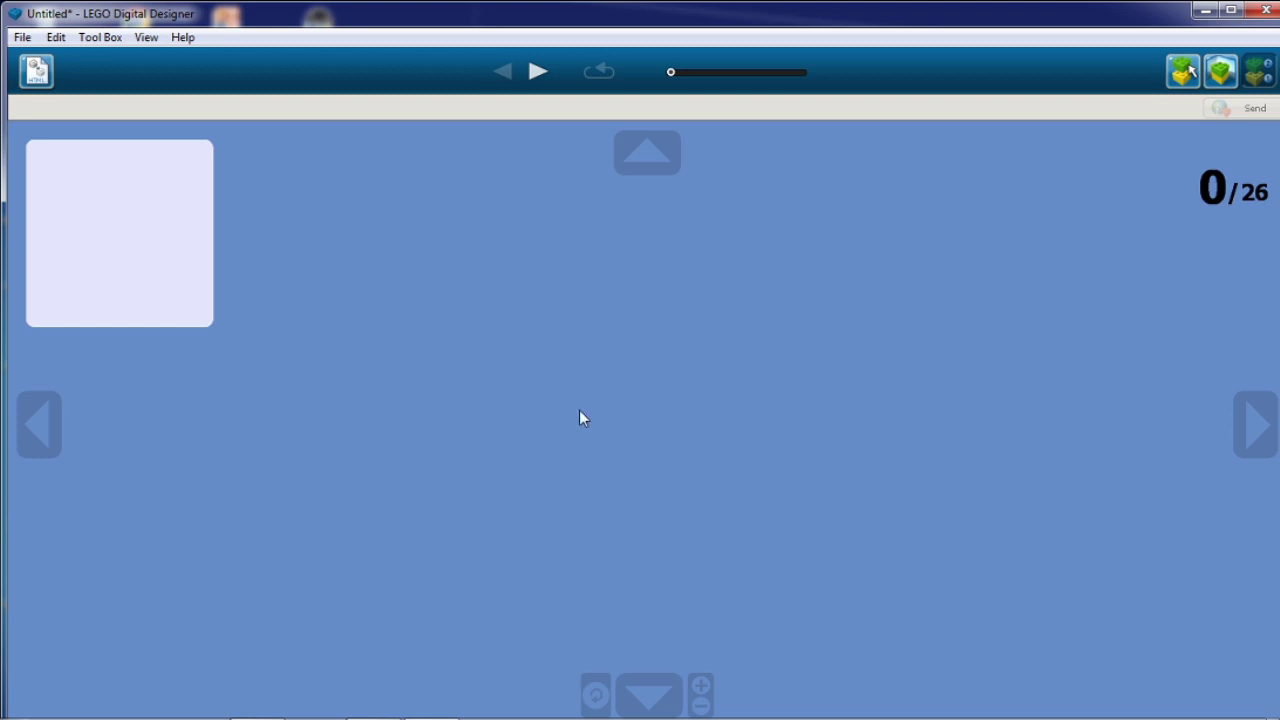
{"action": "left_click", "coordinate": [537, 73]}
{"action": "left_click", "coordinate": [538, 73]}
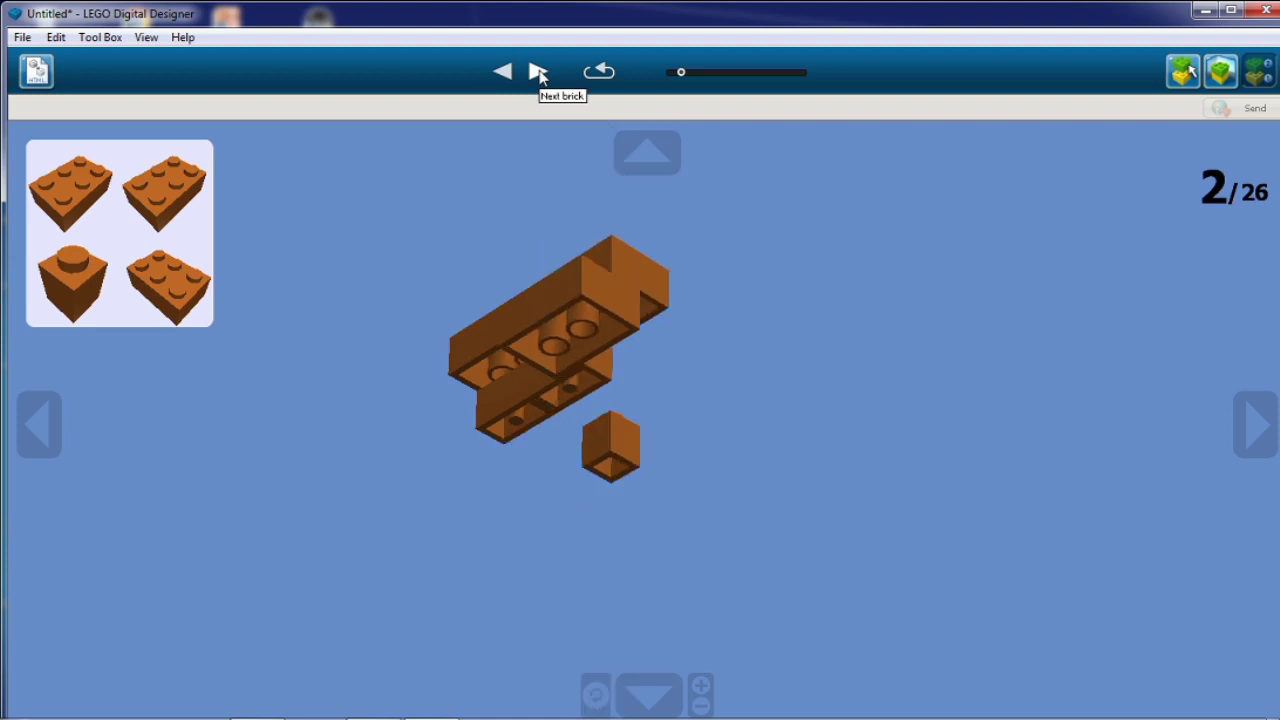
{"action": "left_click", "coordinate": [538, 73]}
{"action": "left_click", "coordinate": [538, 72]}
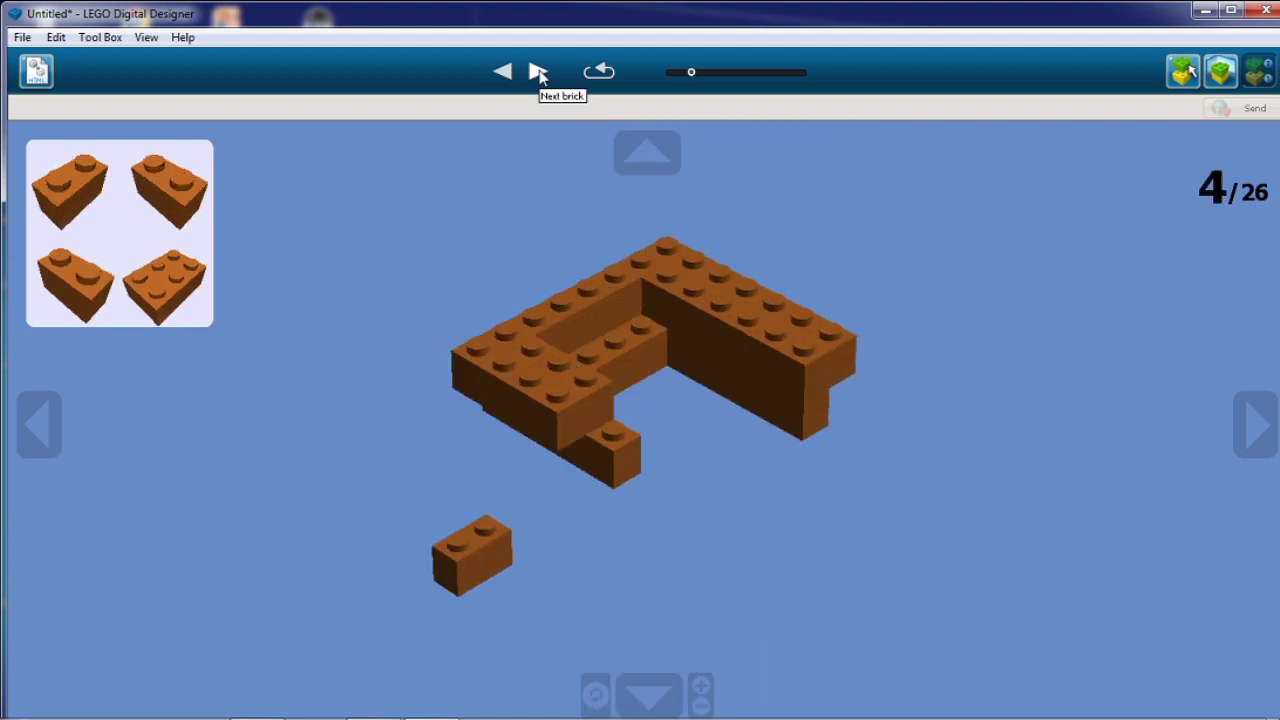
{"action": "left_click", "coordinate": [538, 72]}
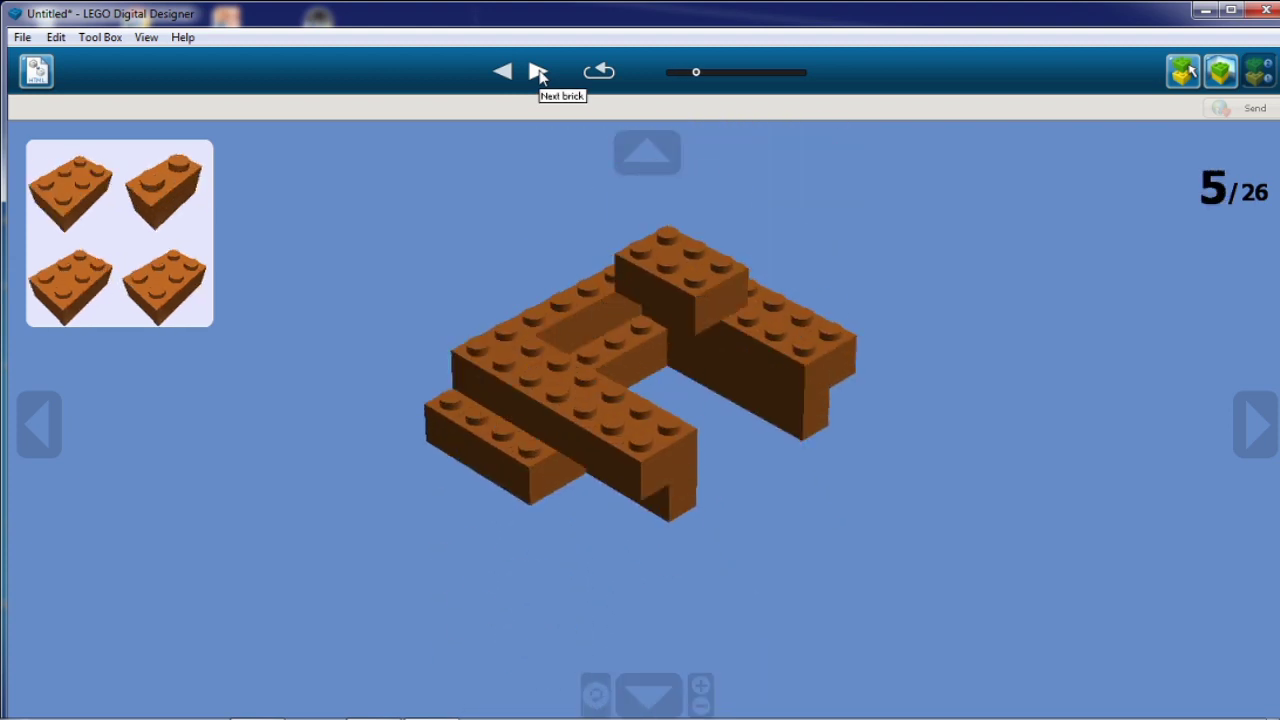
{"action": "left_click", "coordinate": [538, 72]}
{"action": "left_click", "coordinate": [538, 72]}
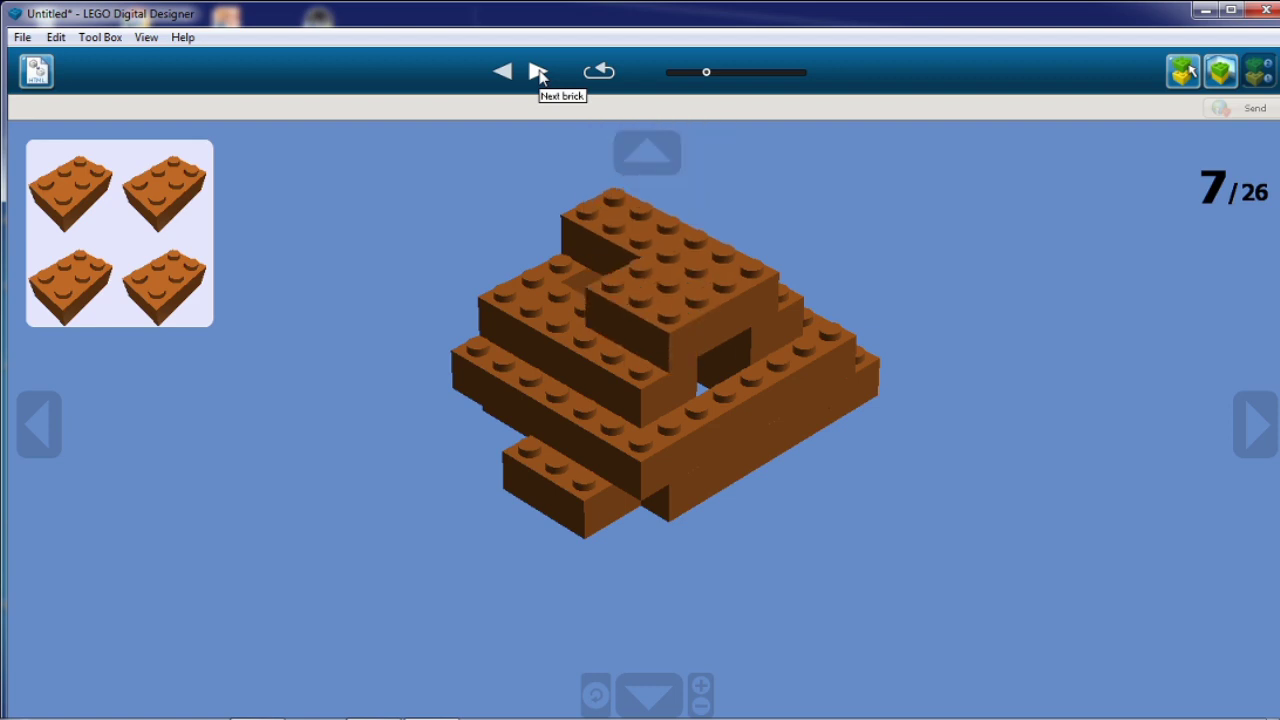
{"action": "left_click", "coordinate": [538, 72]}
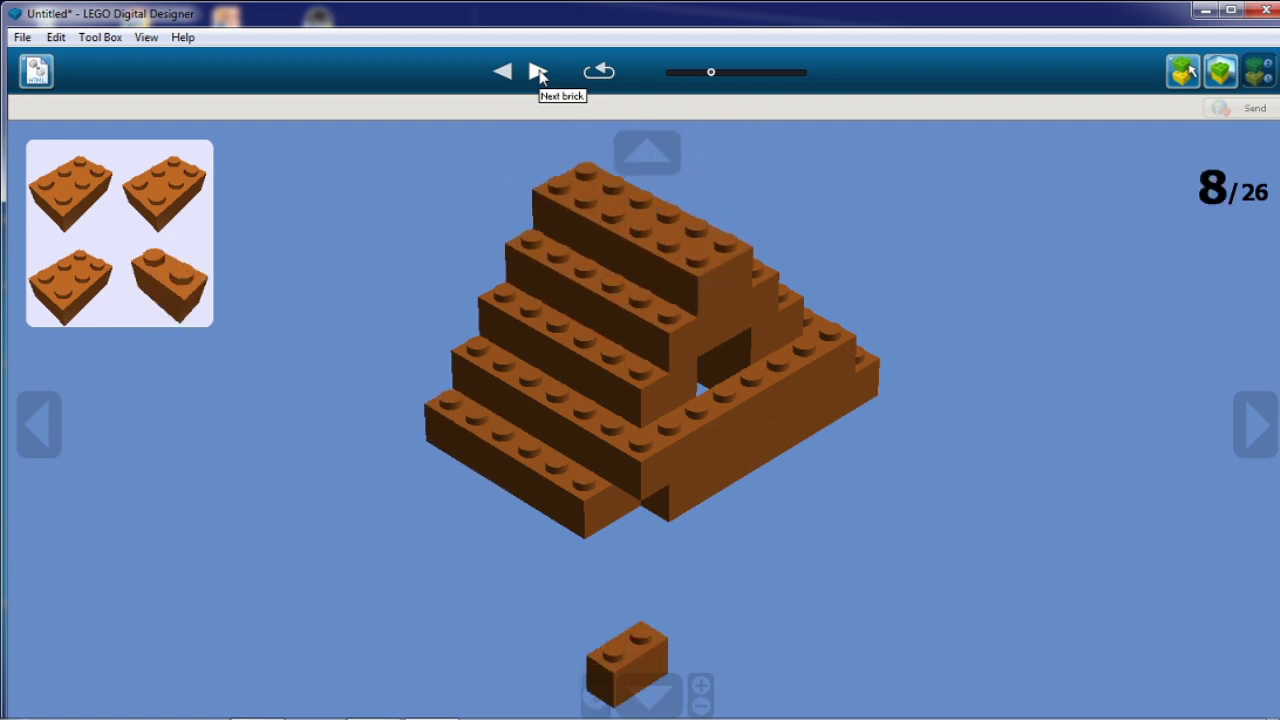
{"action": "left_click", "coordinate": [538, 72]}
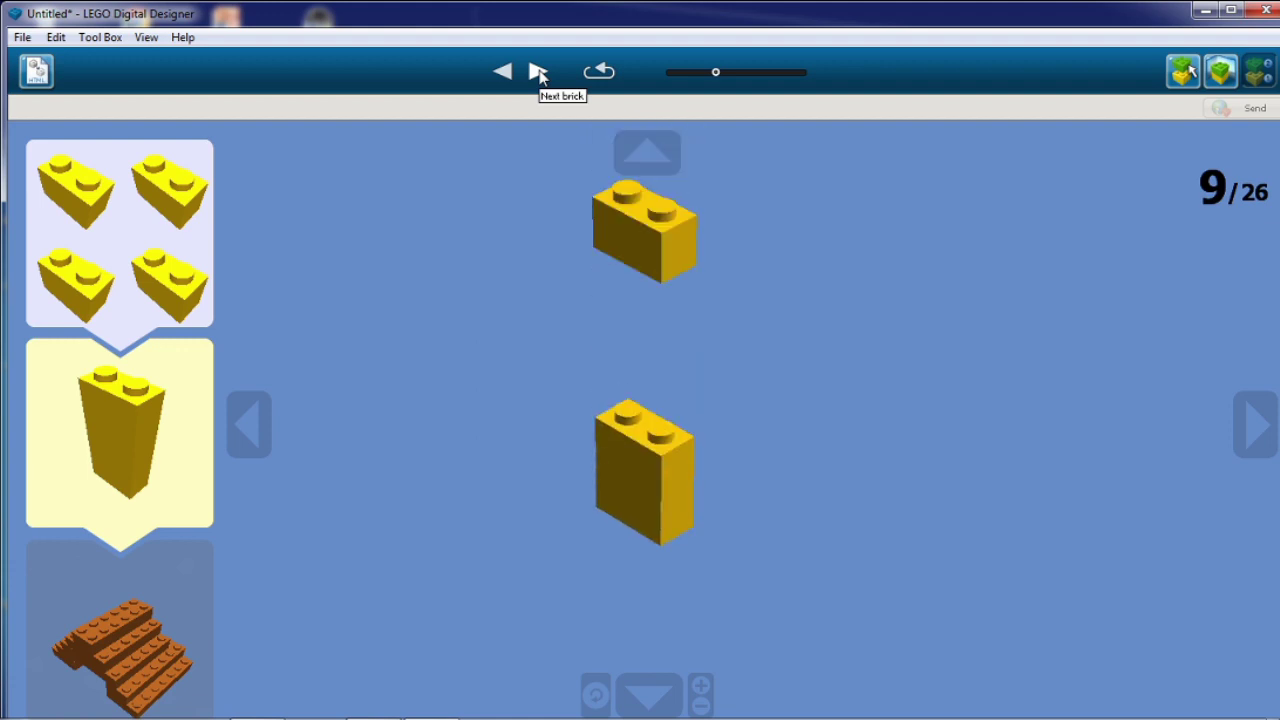
{"action": "left_click", "coordinate": [538, 72]}
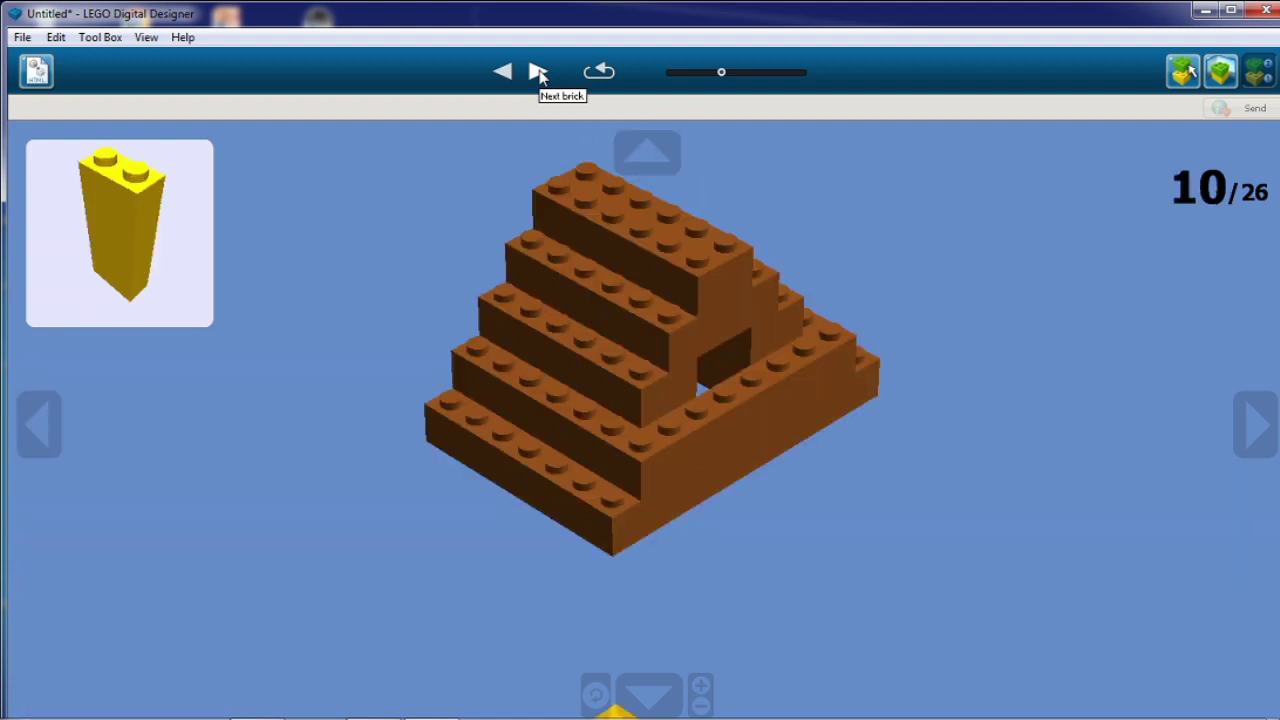
{"action": "left_click", "coordinate": [538, 72]}
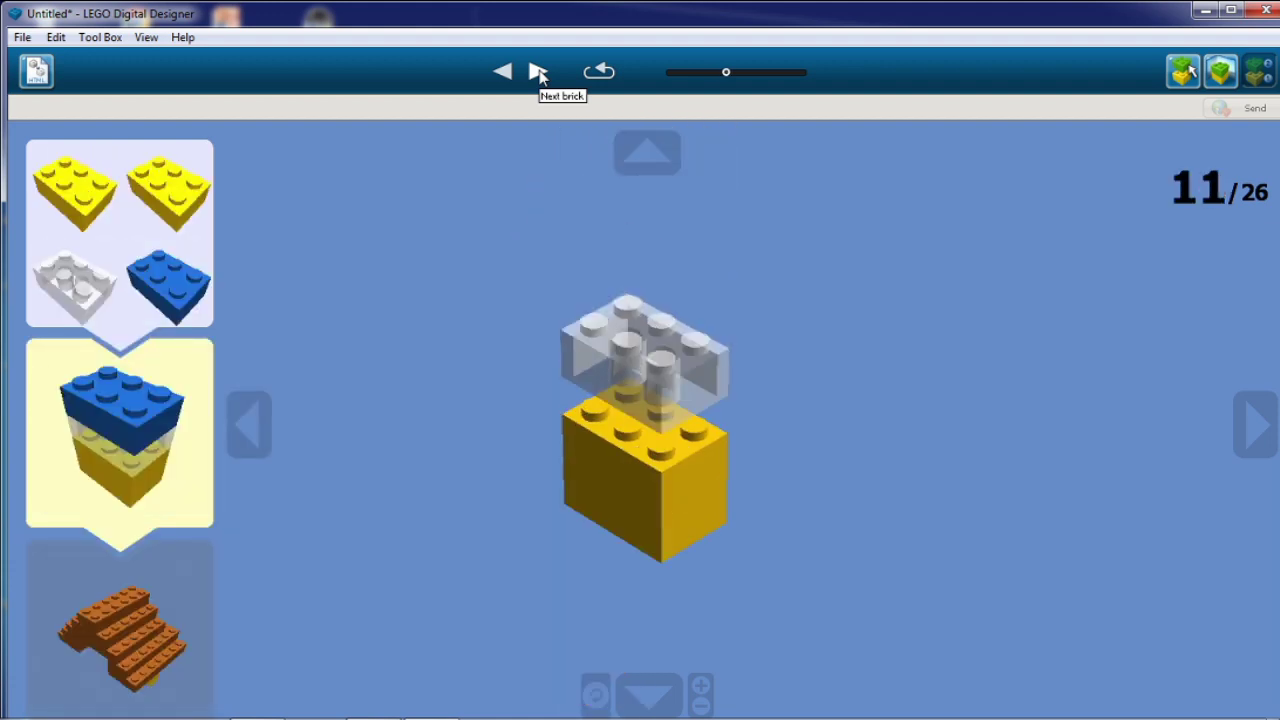
{"action": "left_click", "coordinate": [538, 72]}
{"action": "left_click", "coordinate": [538, 72]}
{"action": "left_click", "coordinate": [538, 72]}
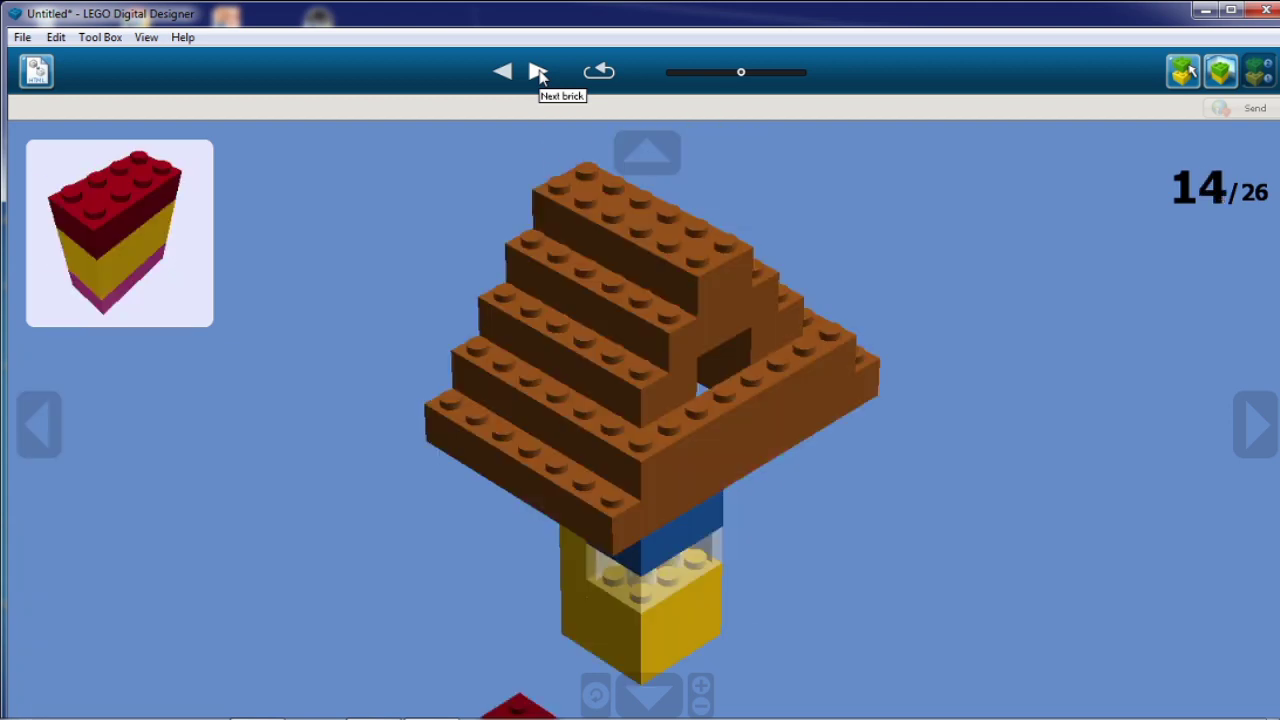
{"action": "left_click", "coordinate": [538, 72]}
{"action": "left_click", "coordinate": [538, 72]}
{"action": "left_click", "coordinate": [538, 72]}
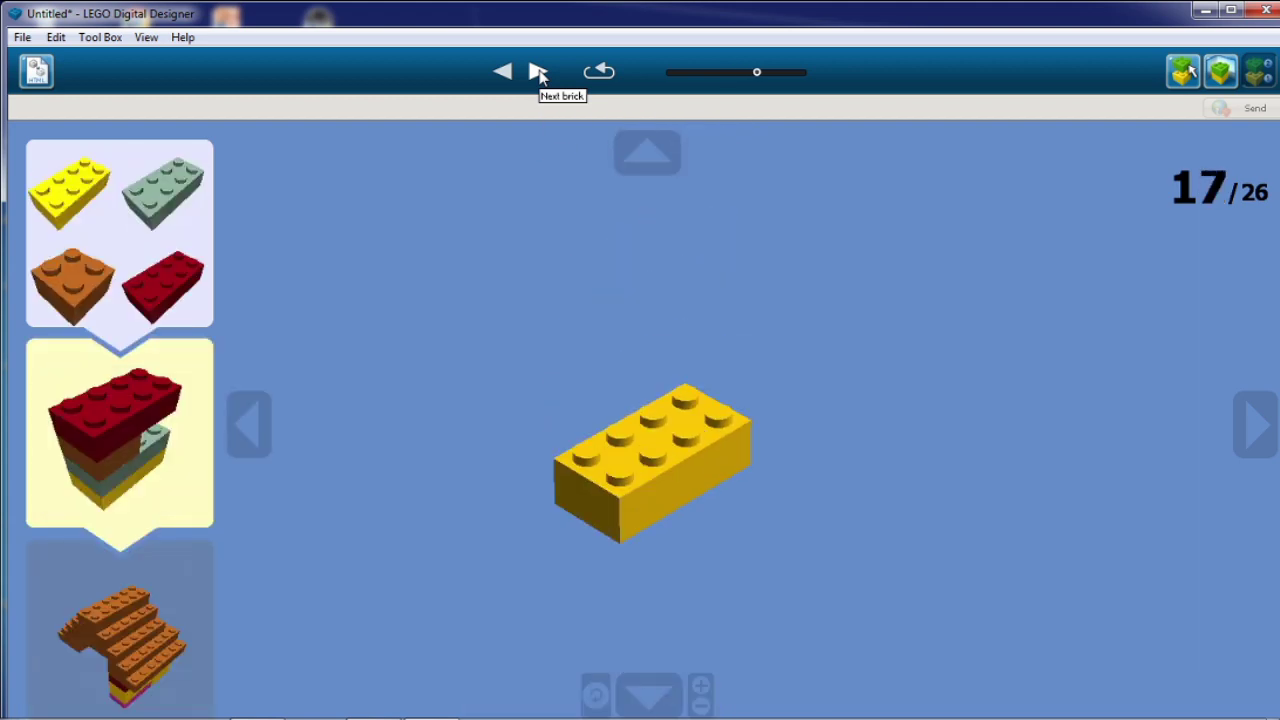
{"action": "left_click", "coordinate": [538, 72]}
{"action": "left_click", "coordinate": [538, 72]}
{"action": "left_click", "coordinate": [538, 72]}
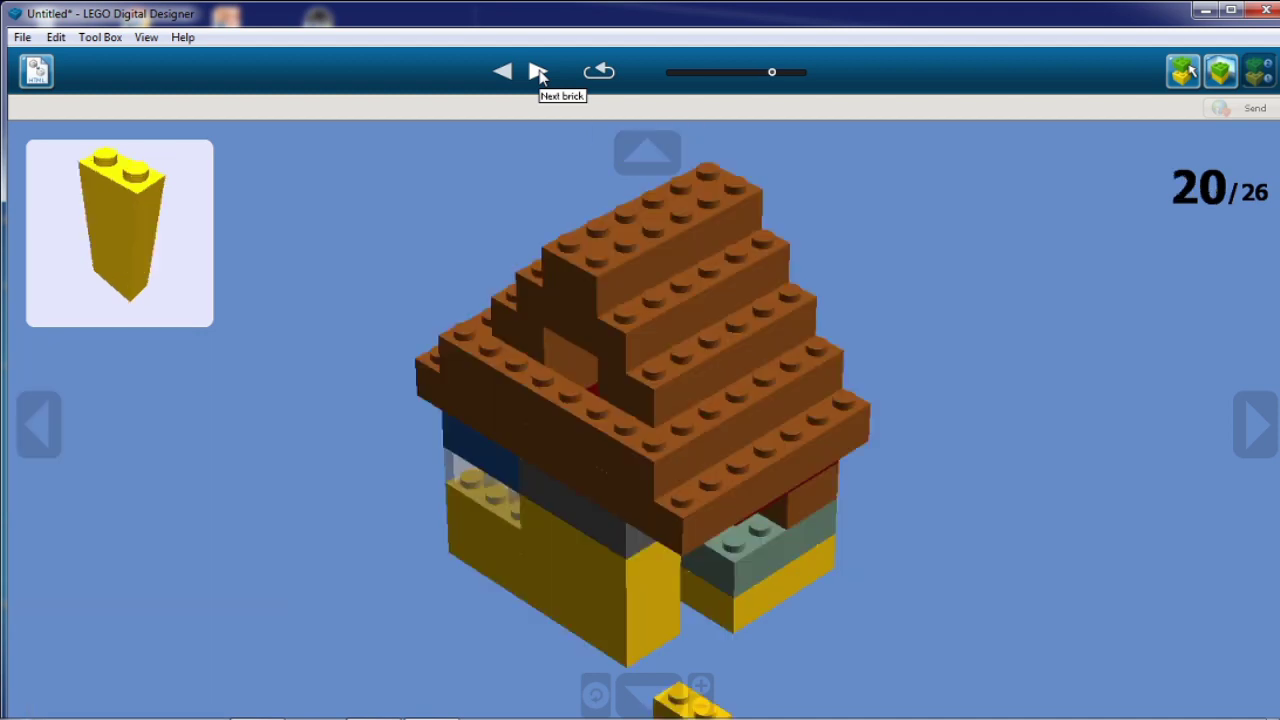
{"action": "left_click", "coordinate": [538, 72]}
{"action": "left_click", "coordinate": [538, 72]}
{"action": "left_click", "coordinate": [538, 72]}
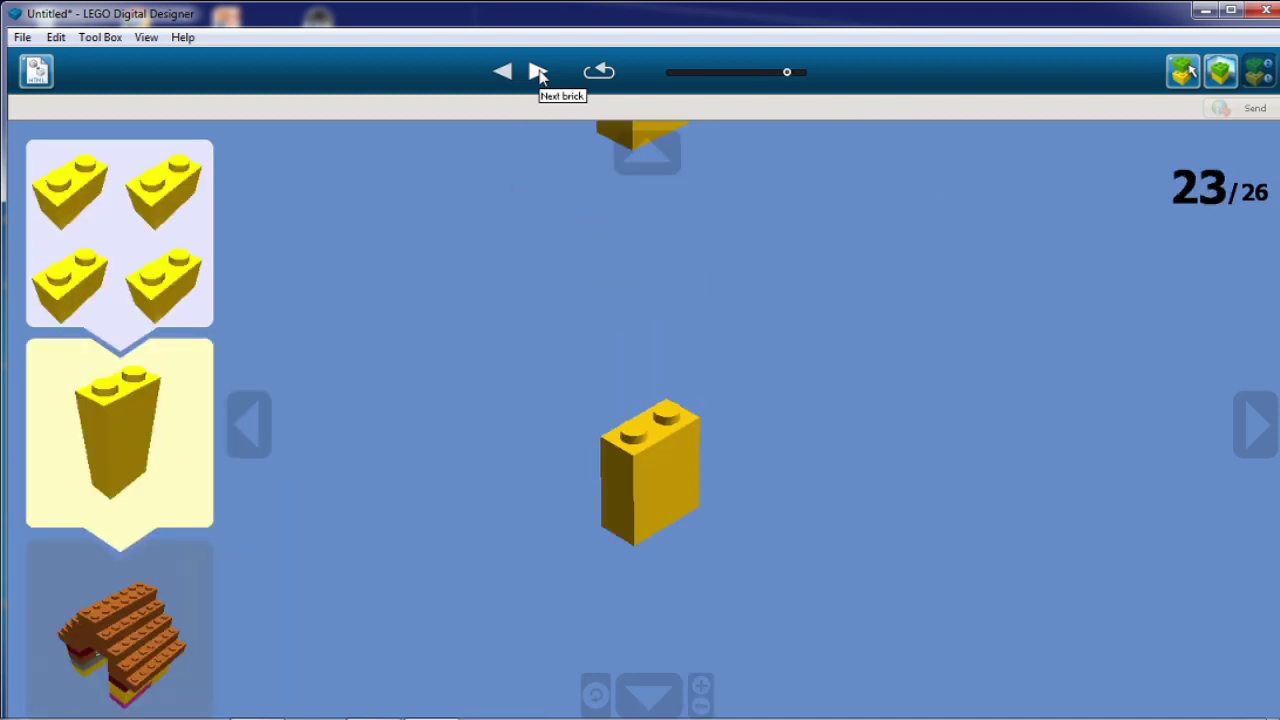
{"action": "left_click", "coordinate": [538, 72]}
{"action": "left_click", "coordinate": [538, 72]}
{"action": "left_click", "coordinate": [538, 72]}
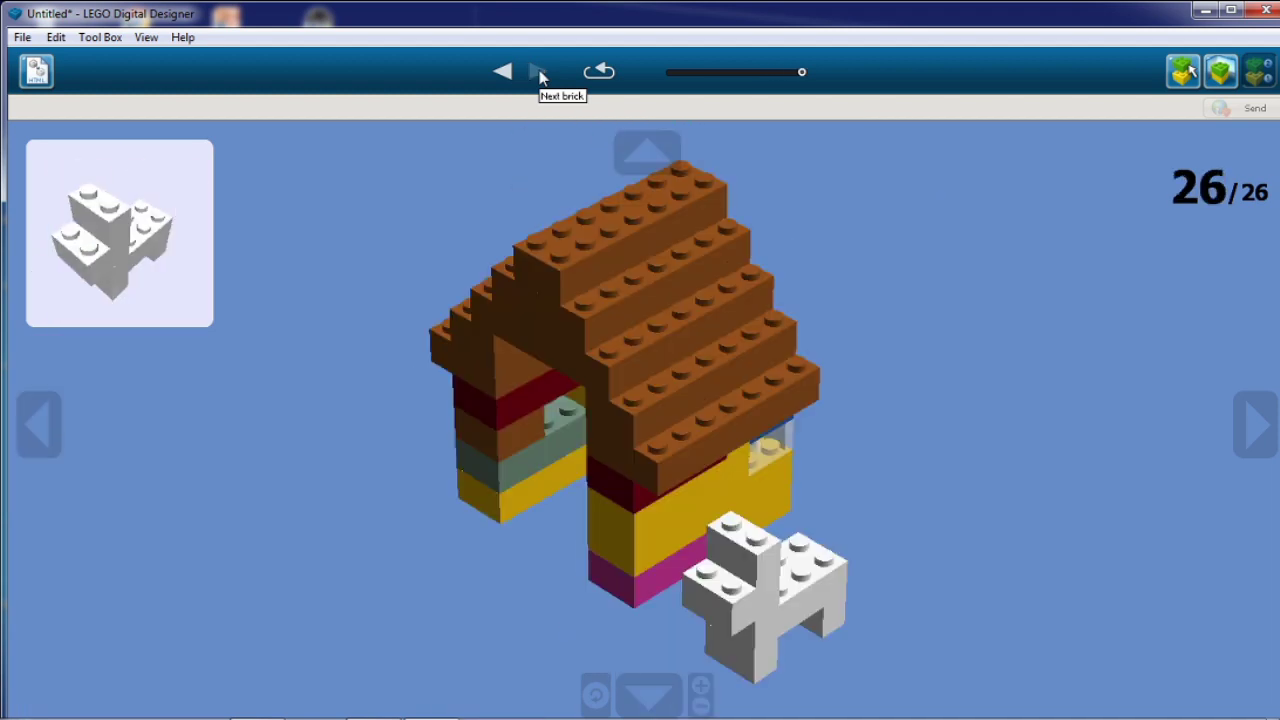
{"action": "left_click_drag", "start_coordinate": [921, 385], "coordinate": [955, 472]}
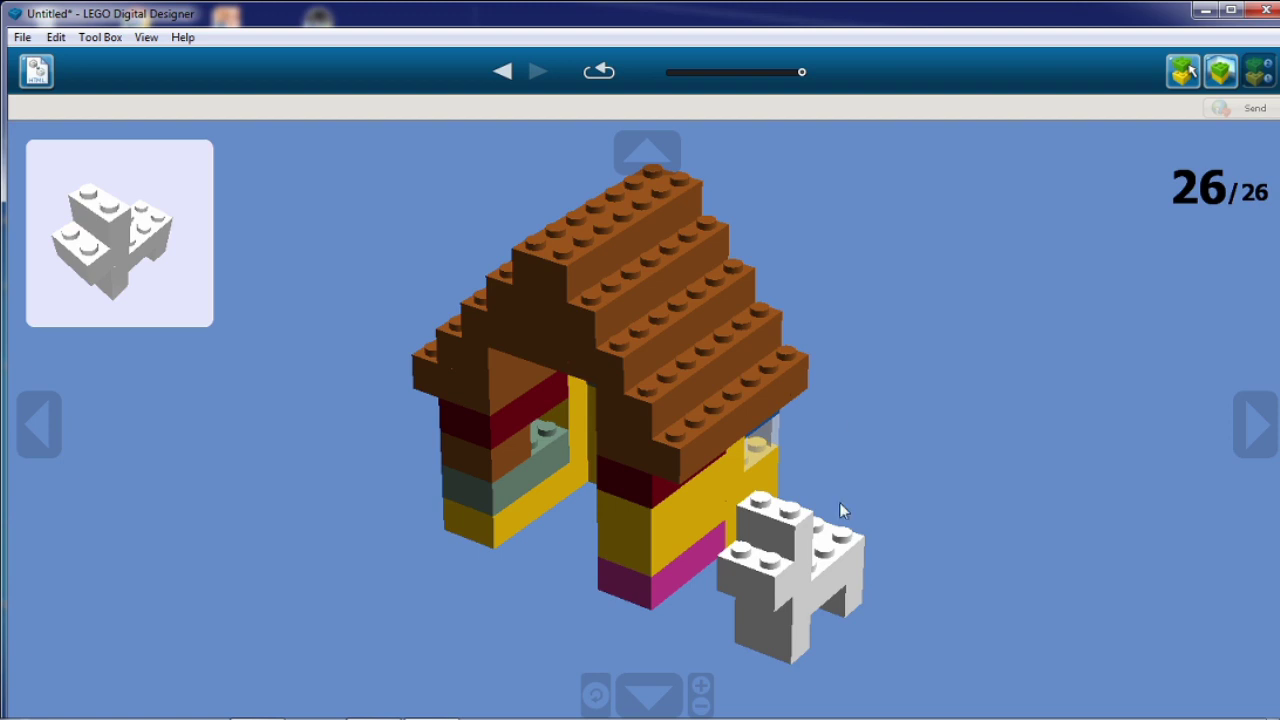
{"action": "mouse_move", "coordinate": [740, 717]}
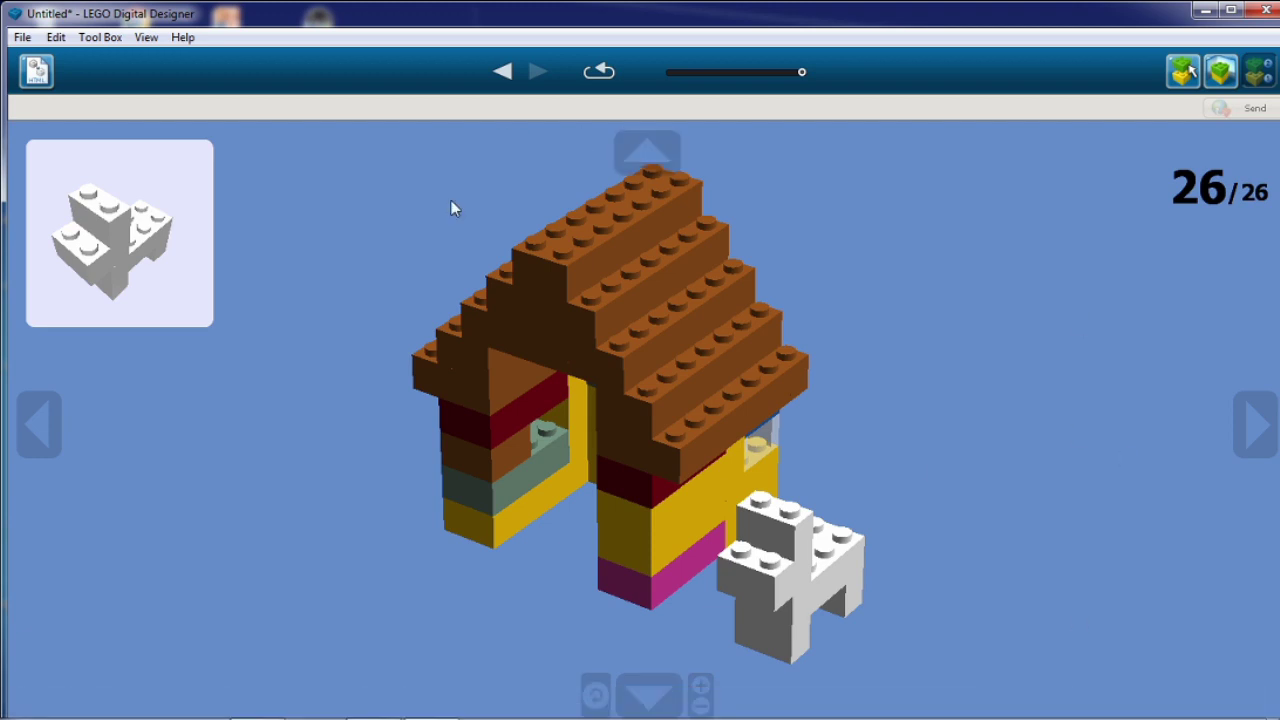